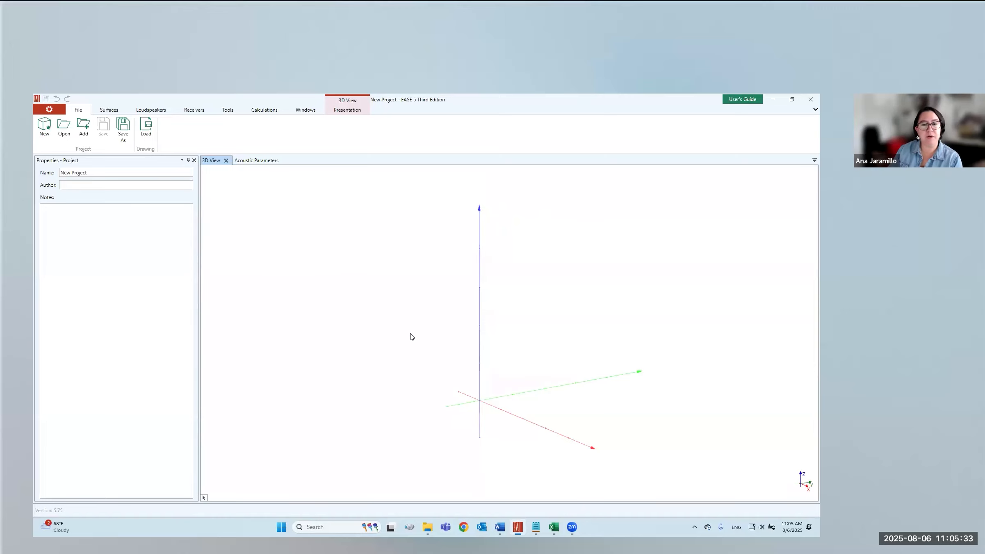
Start a polygon at the origin and draw its first vertical edge 10 ft up the Z axis
left_click_drag(431, 351, 446, 370)
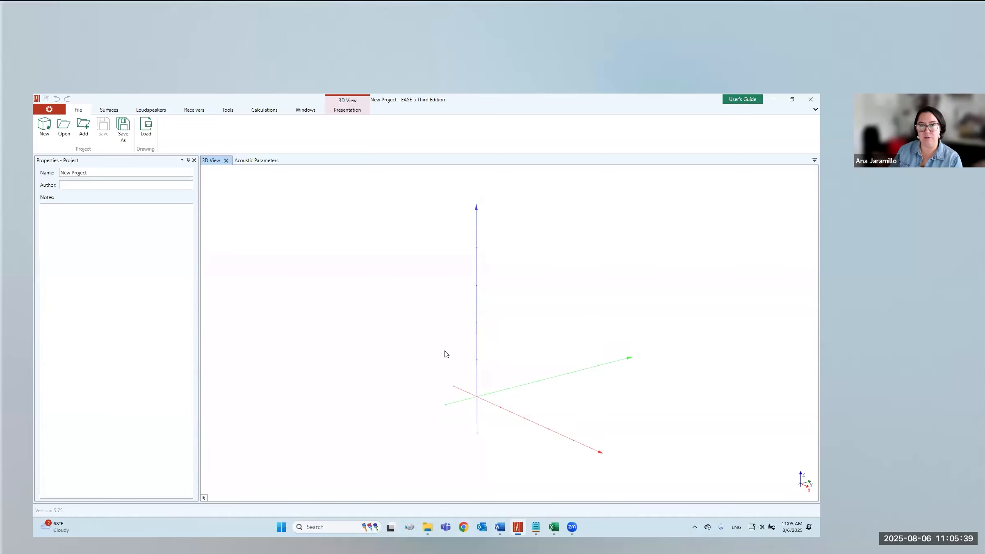
scroll(446, 353, "up", 1)
middle_click_drag(540, 365, 510, 368)
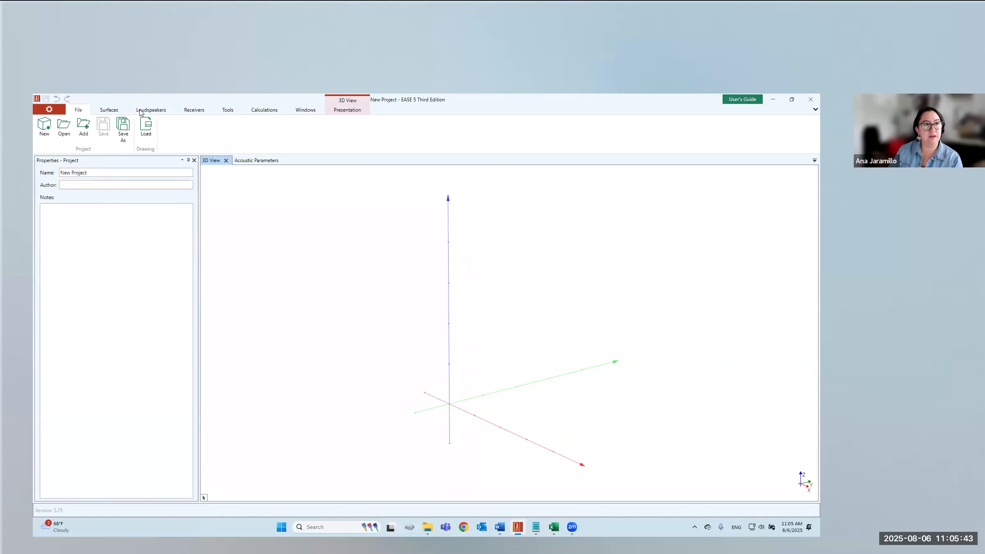
left_click(109, 110)
left_click(76, 141)
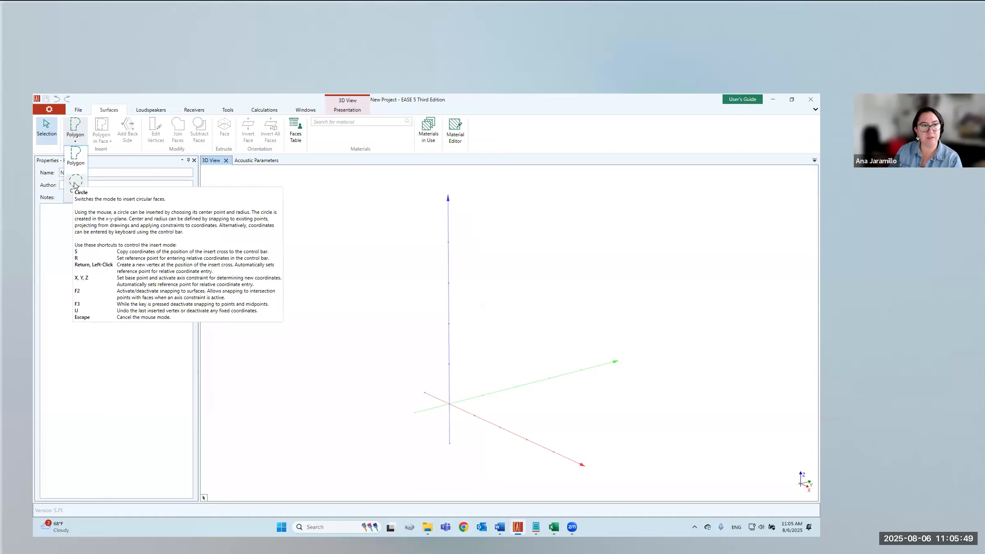
left_click(76, 157)
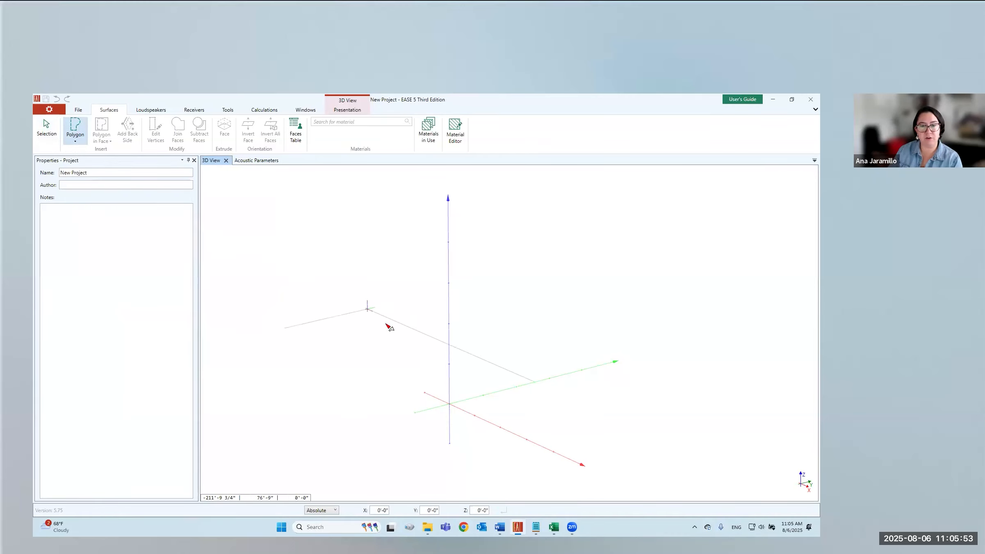
left_click(452, 406)
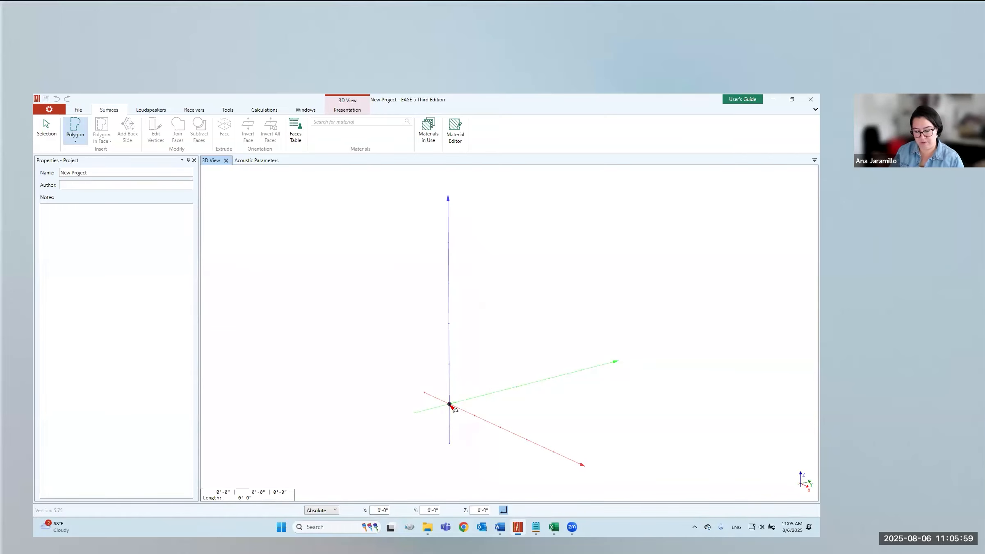
type("10")
key("Return")
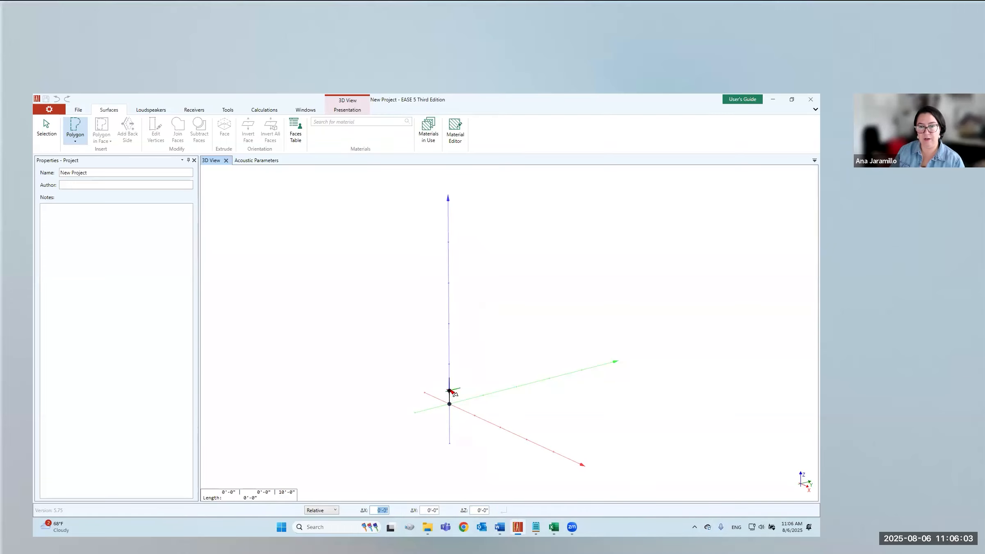
Add an arc to the polygon ending at Y 20 ft and Z 10 ft, rising 5 ft at mid-span
scroll(453, 394, "up", 5)
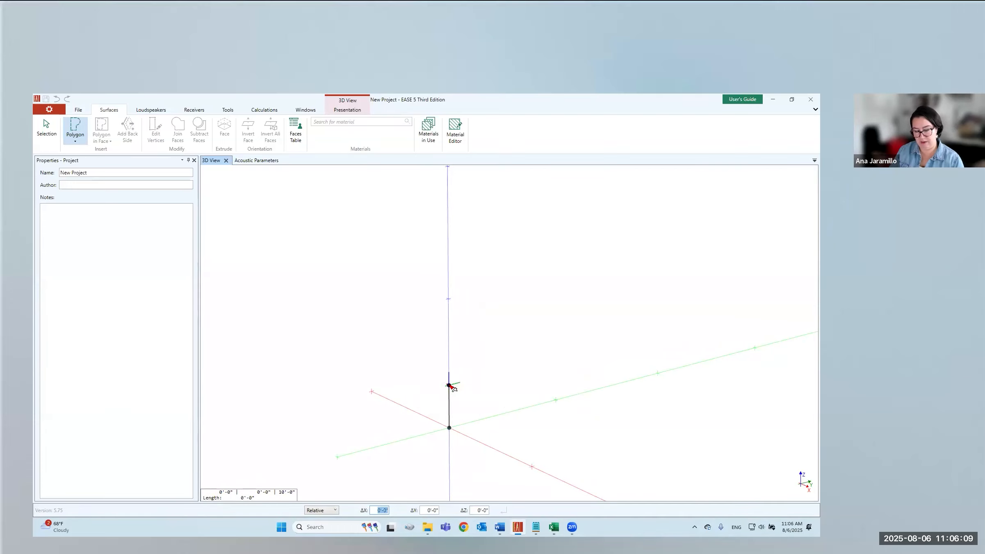
key("a")
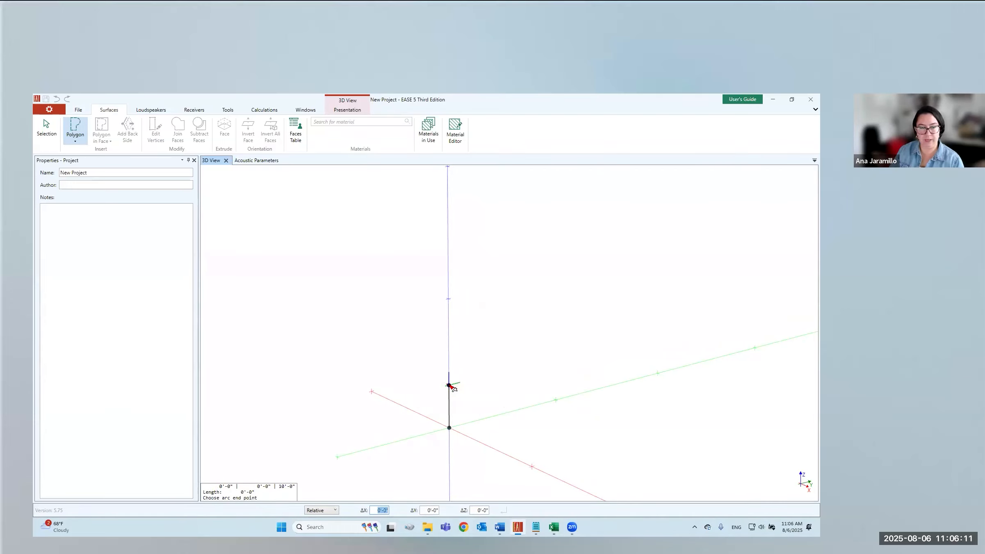
key("Tab")
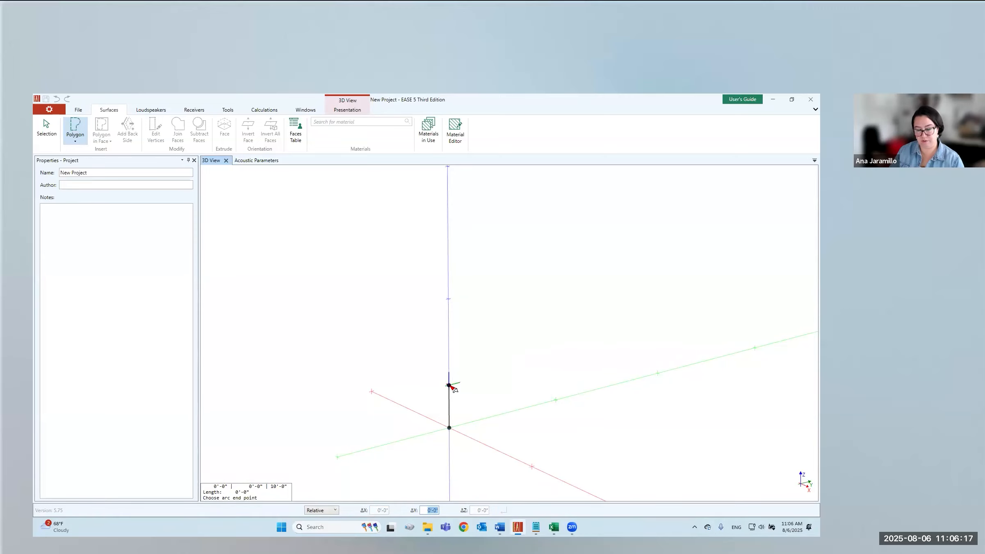
left_click(522, 367)
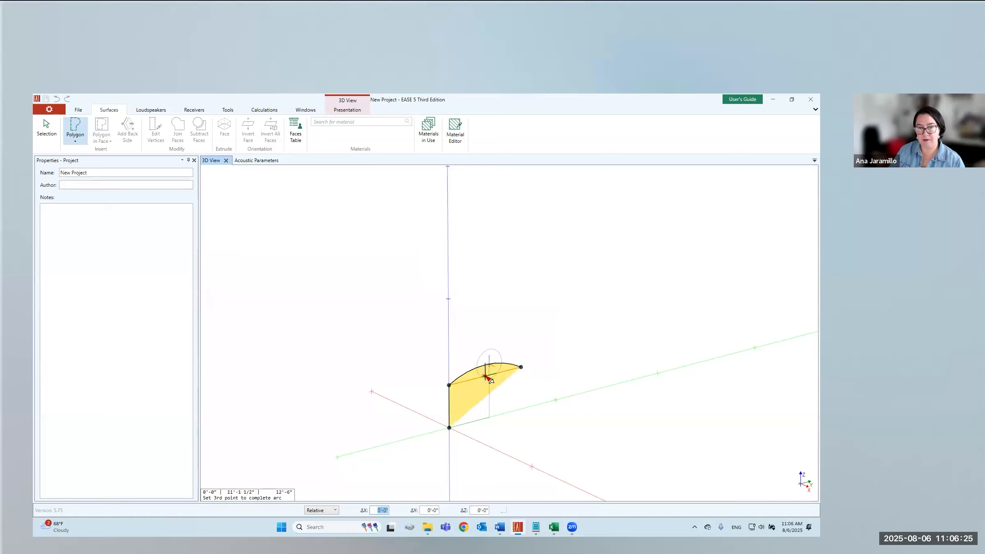
key("Tab")
key("Tab")
type("5")
key("Return")
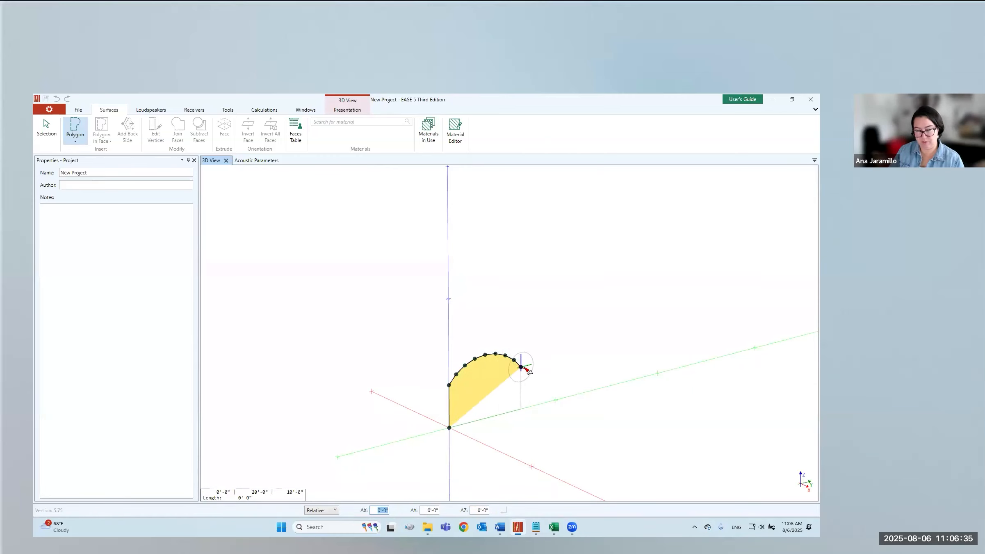
Close the arched profile with a vertical edge down to the ground at Y 20 ft and a base edge back to the origin
key("z")
left_click(450, 428)
left_click(453, 429)
Extrude the arched face 30 ft along the X axis to form a barrel-vaulted room
middle_click_drag(541, 475, 523, 378)
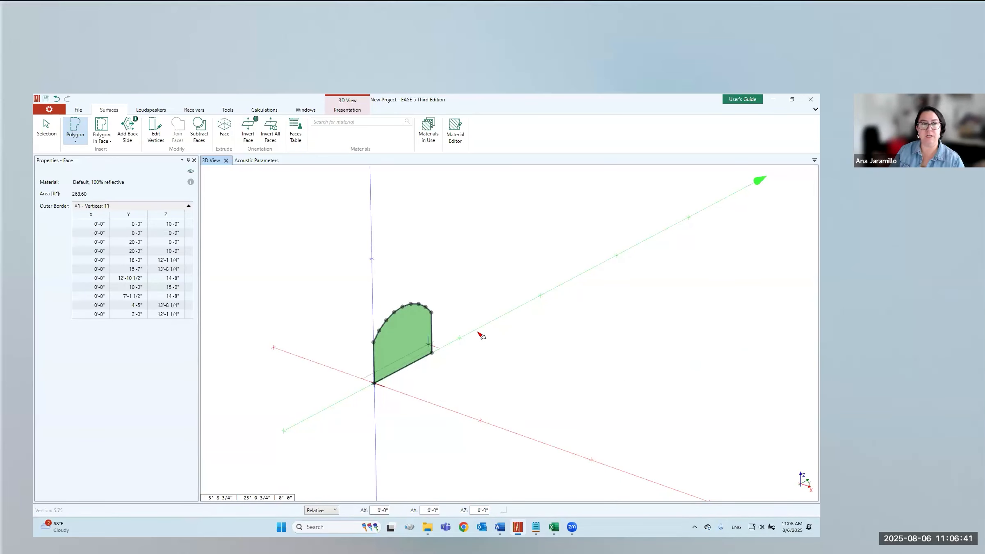
left_click(224, 128)
left_click(404, 319)
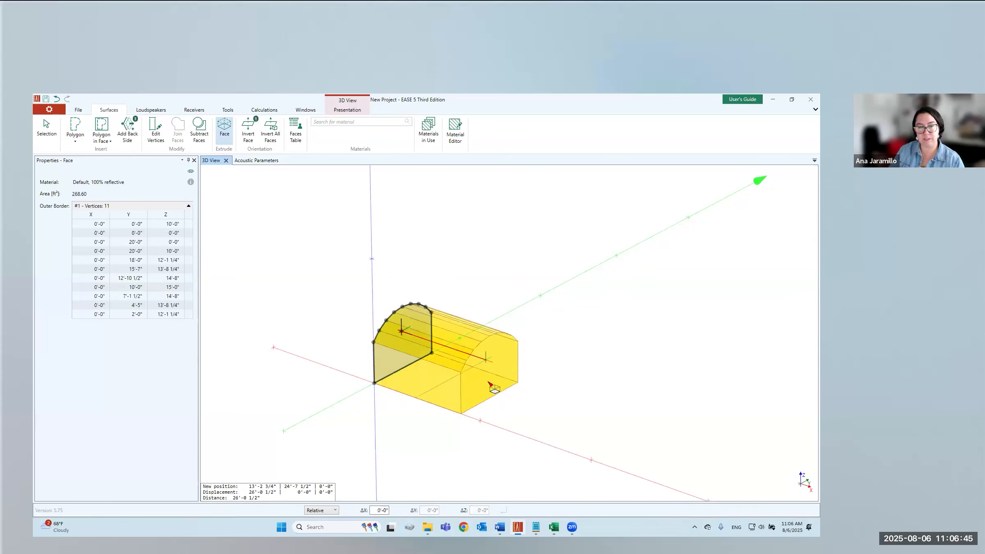
left_click(489, 384)
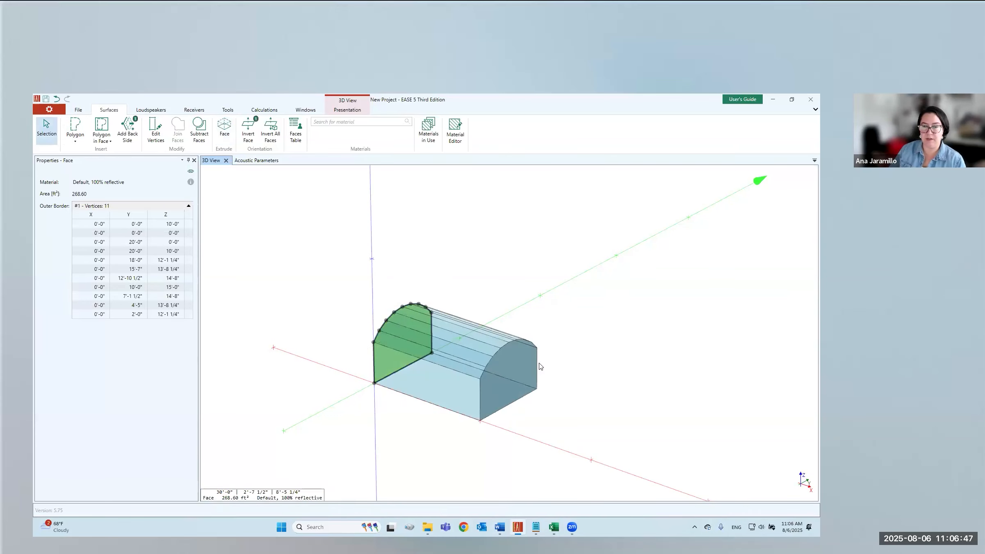
Duplicate the arched end face in place, using the origin as both anchor and destination
middle_click_drag(574, 394, 390, 357)
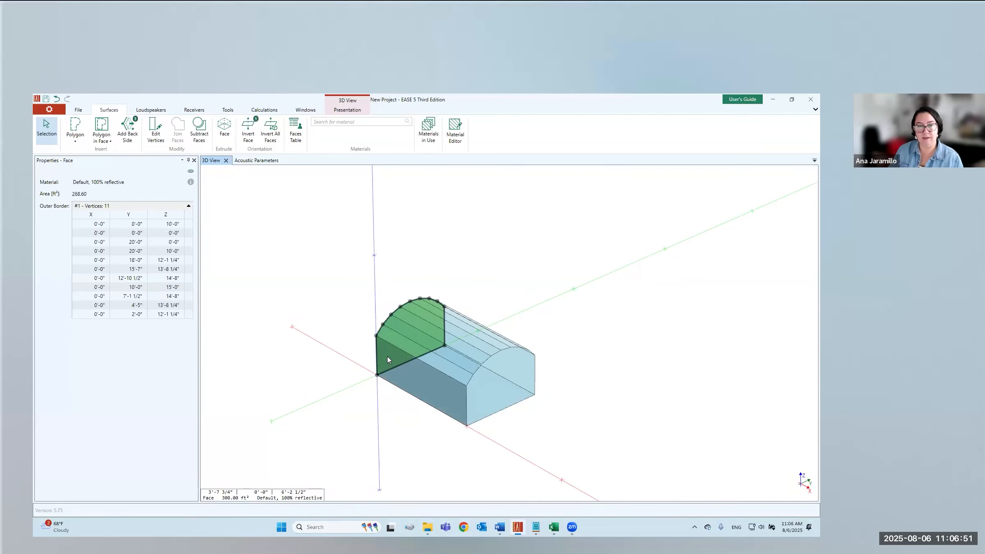
left_click(227, 110)
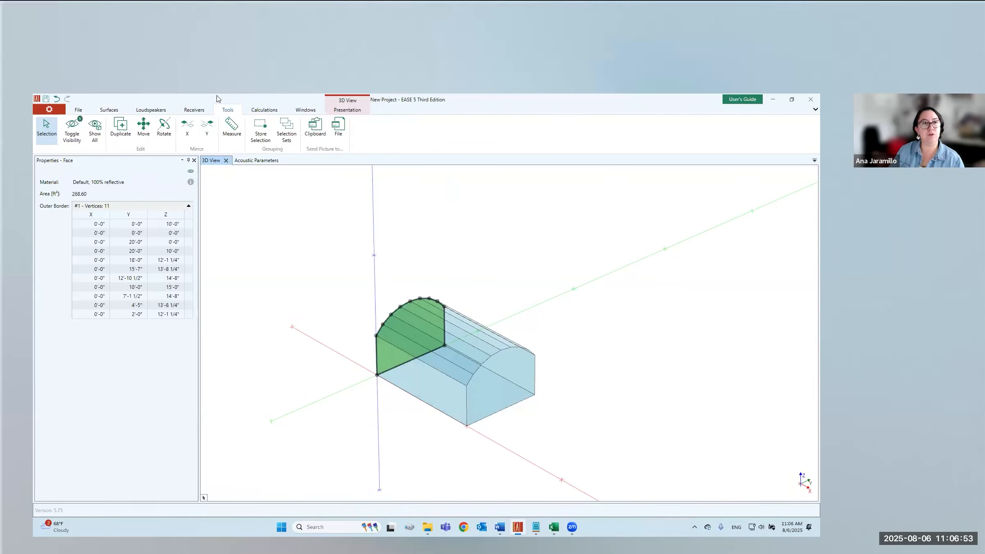
left_click(121, 128)
left_click(377, 376)
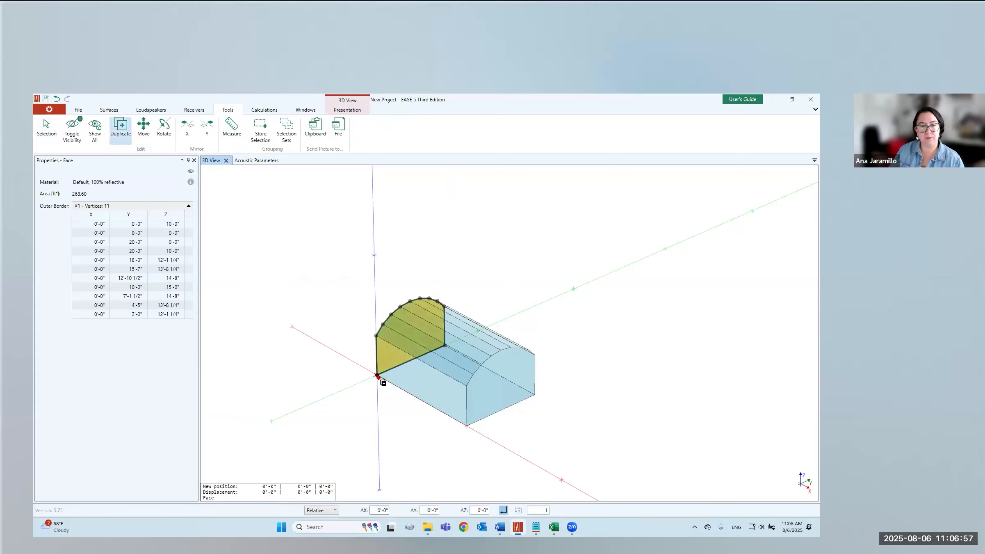
left_click(377, 376)
Rotate the arched face a quarter turn about the vertical edge at the origin so it lies along the X axis
left_click(161, 127)
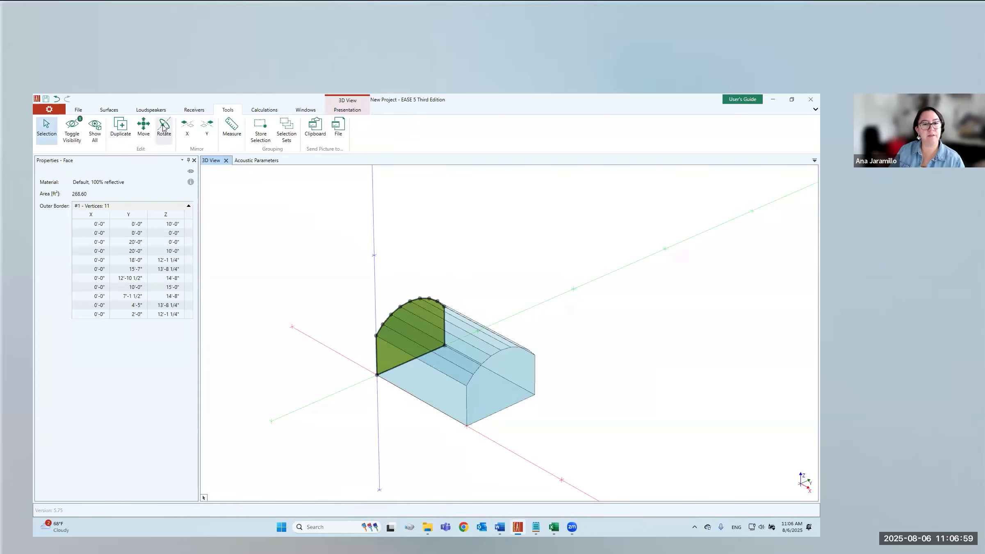
left_click(378, 339)
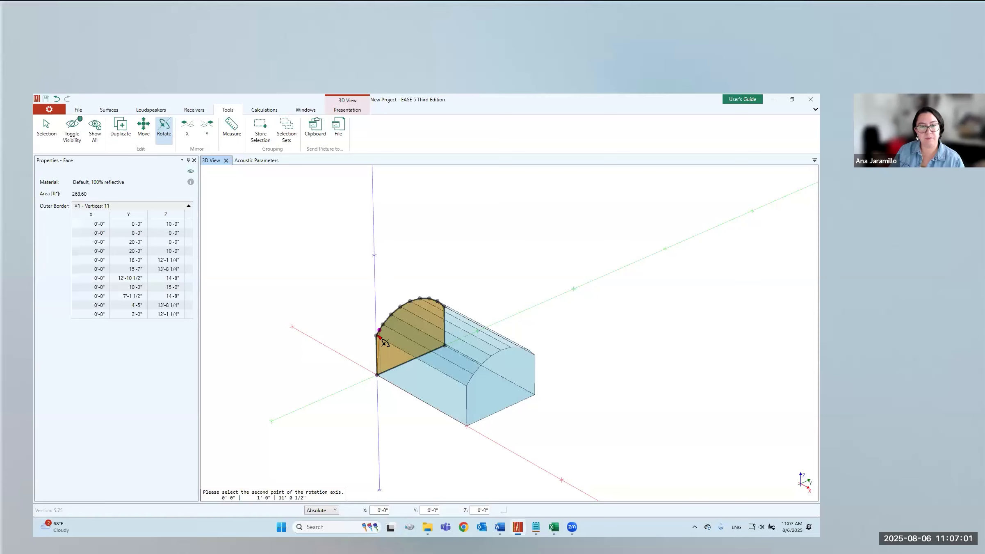
left_click(445, 345)
left_click(462, 397)
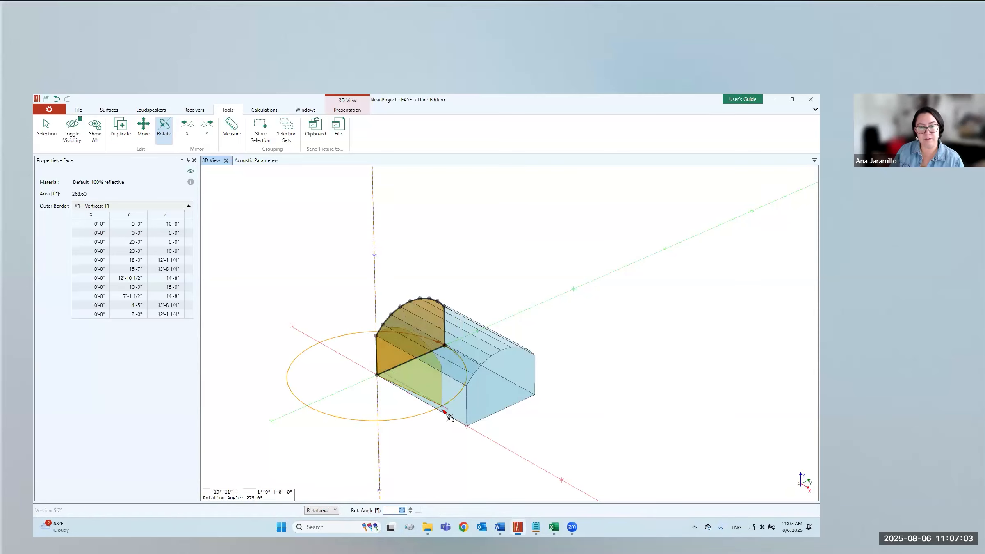
left_click(425, 415)
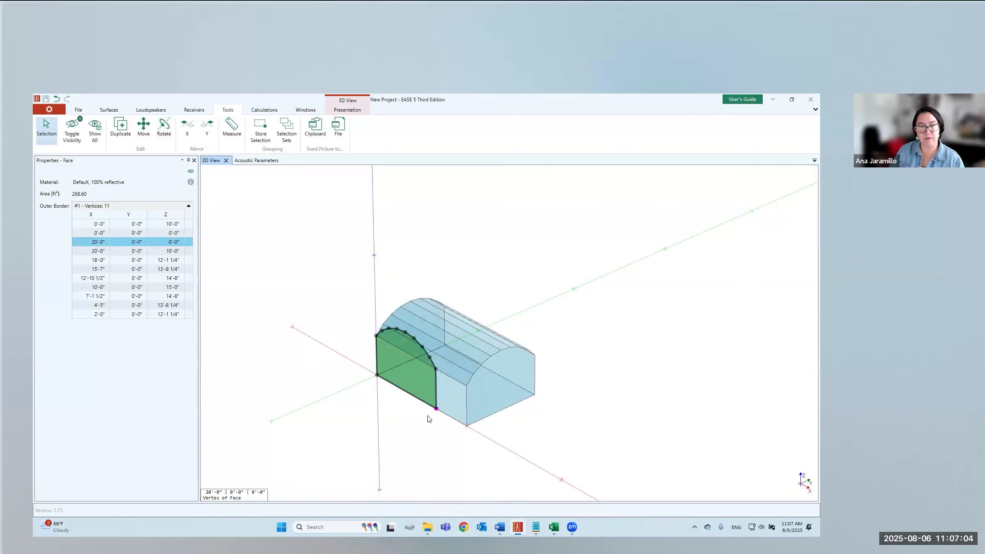
Move the rotated arched face 10 ft along Y and 5 ft along X, placing it inside the room
left_click(143, 127)
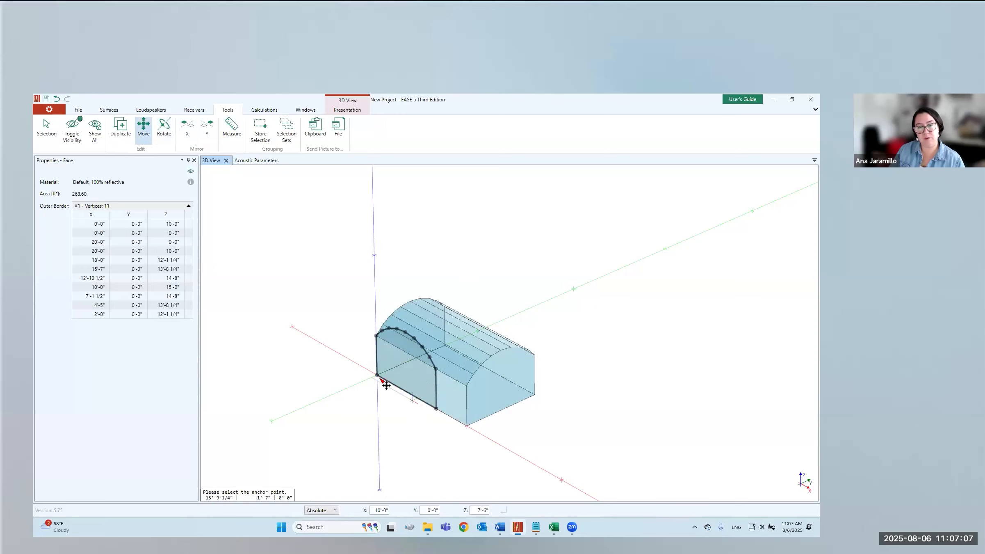
left_click(393, 373)
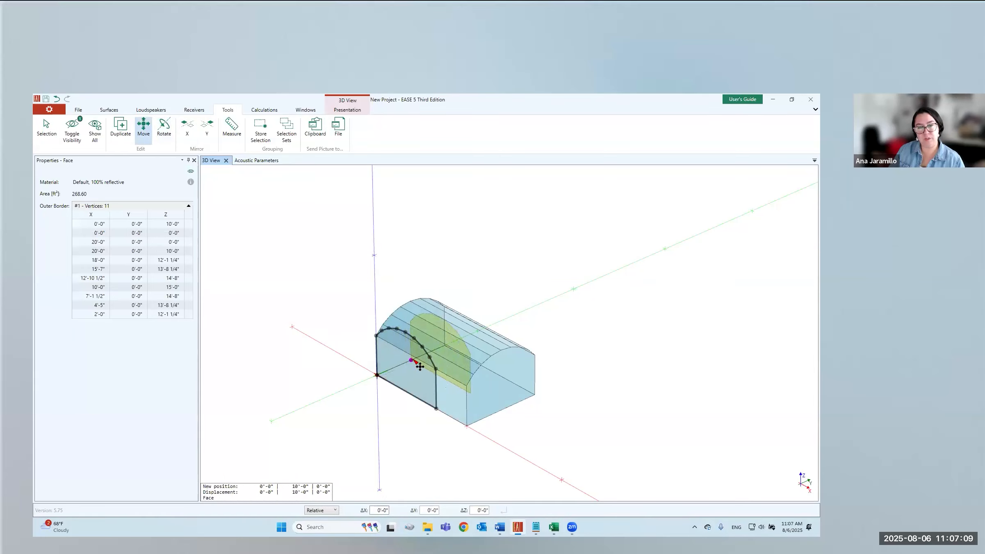
left_click(411, 360)
left_click(143, 128)
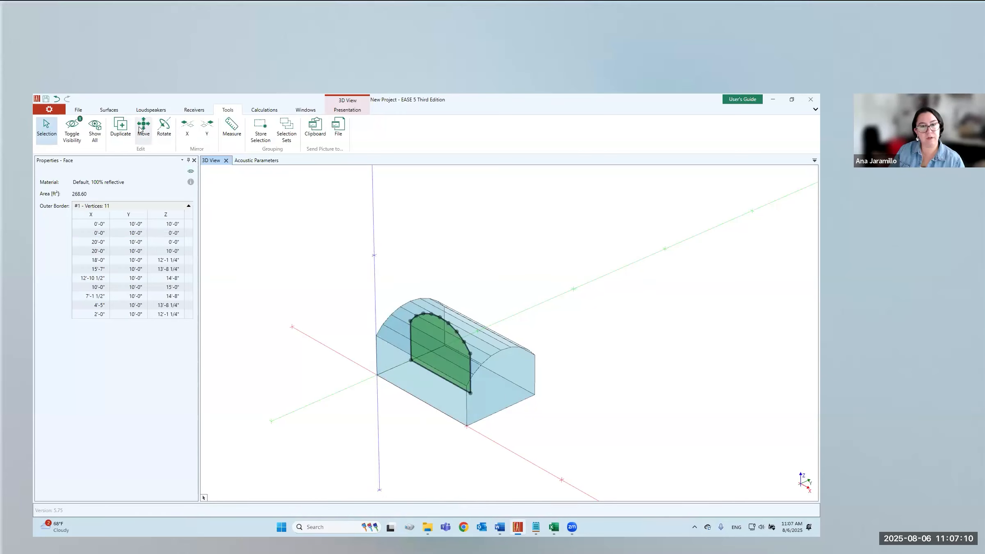
left_click(418, 367)
type("5")
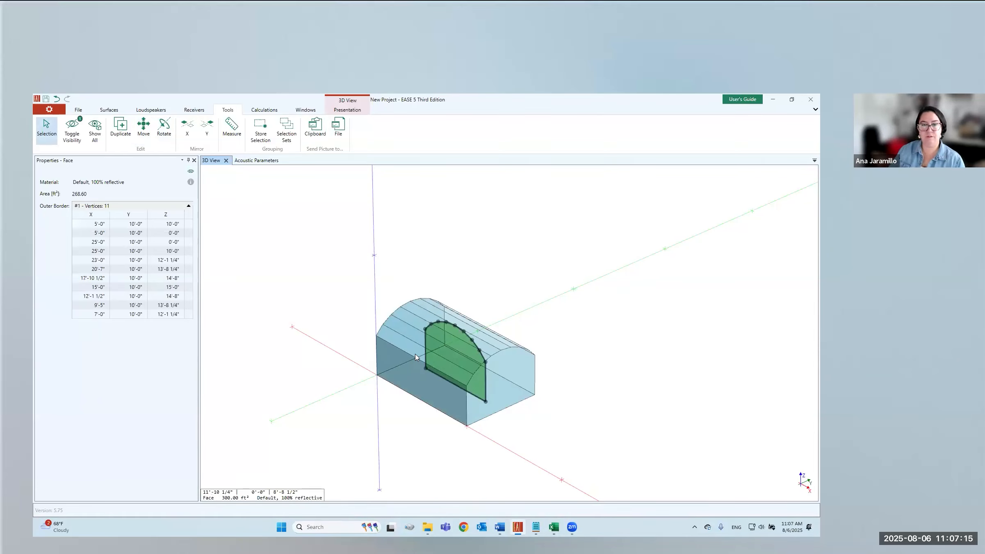
key("Return")
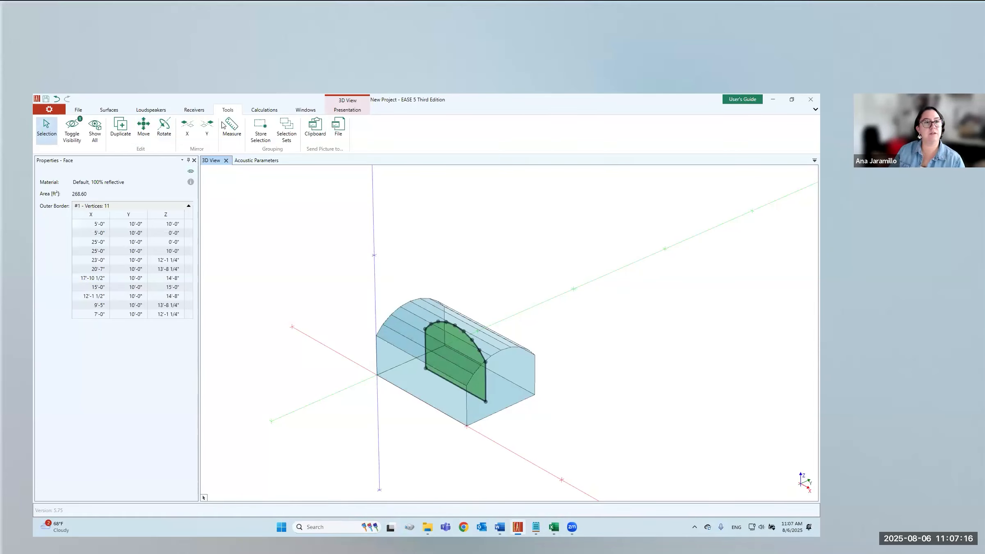
Invert the inner arched face and extrude it about 20 ft along Y to form a second vault crossing the first
left_click(114, 112)
left_click(248, 130)
left_click(224, 129)
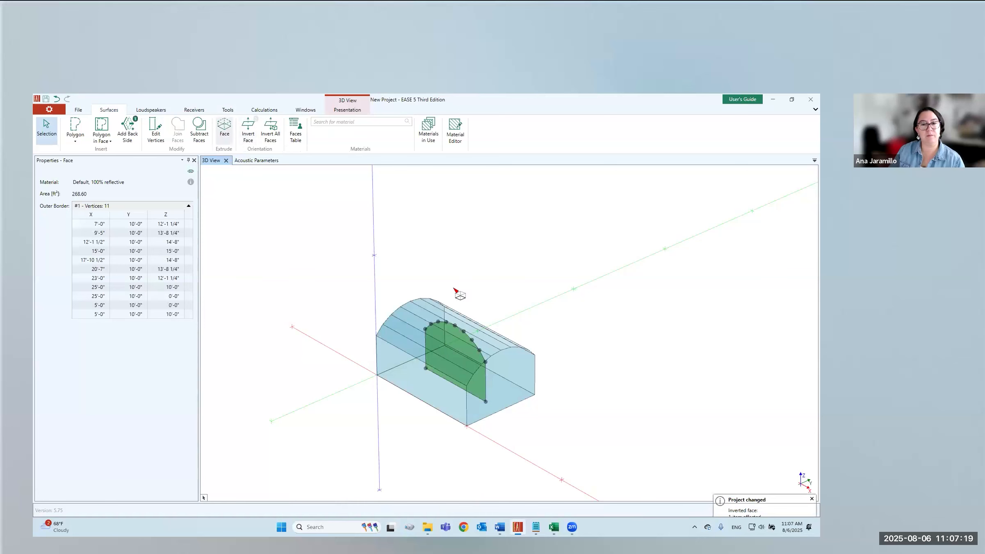
left_click(473, 356)
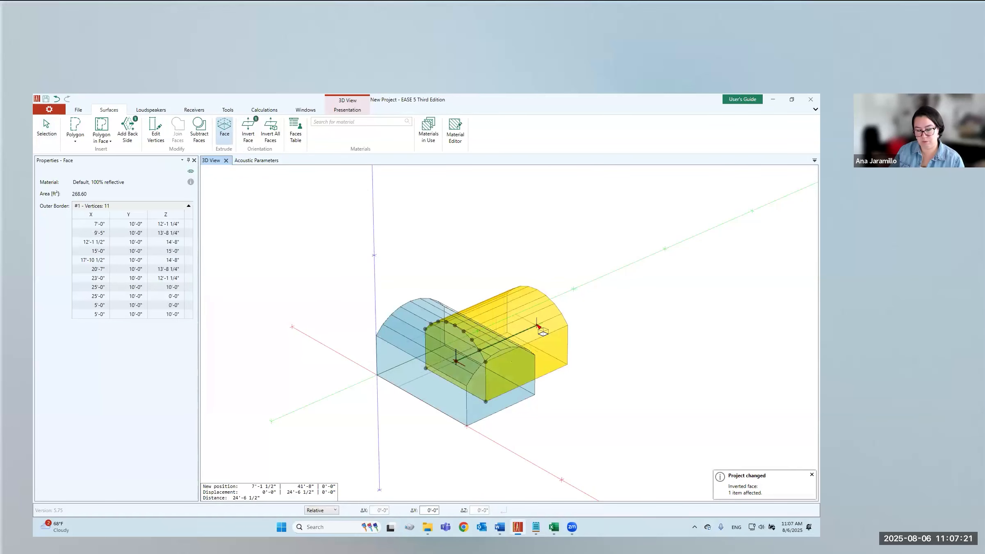
left_click(539, 327)
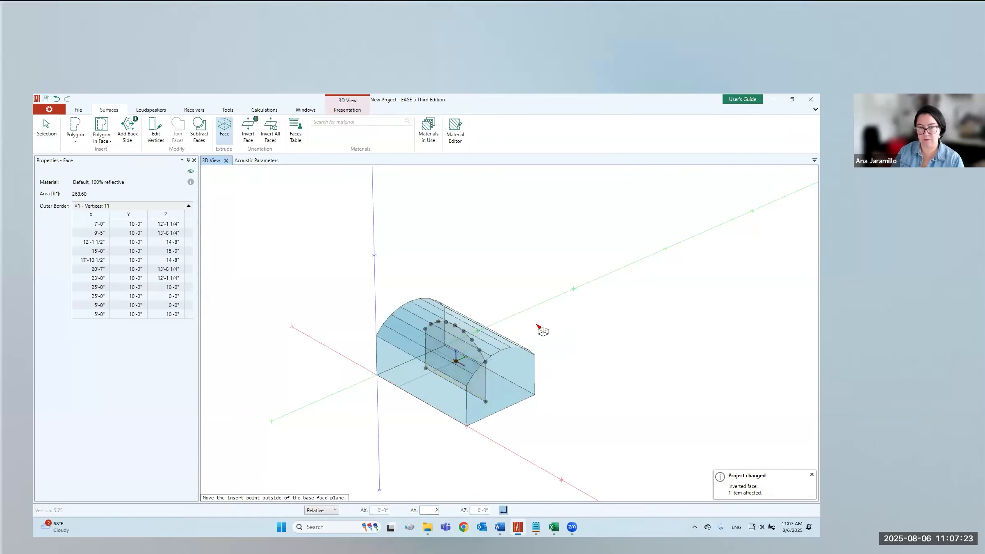
middle_click_drag(536, 424, 336, 380)
middle_click_drag(535, 406, 554, 425)
left_click(574, 426)
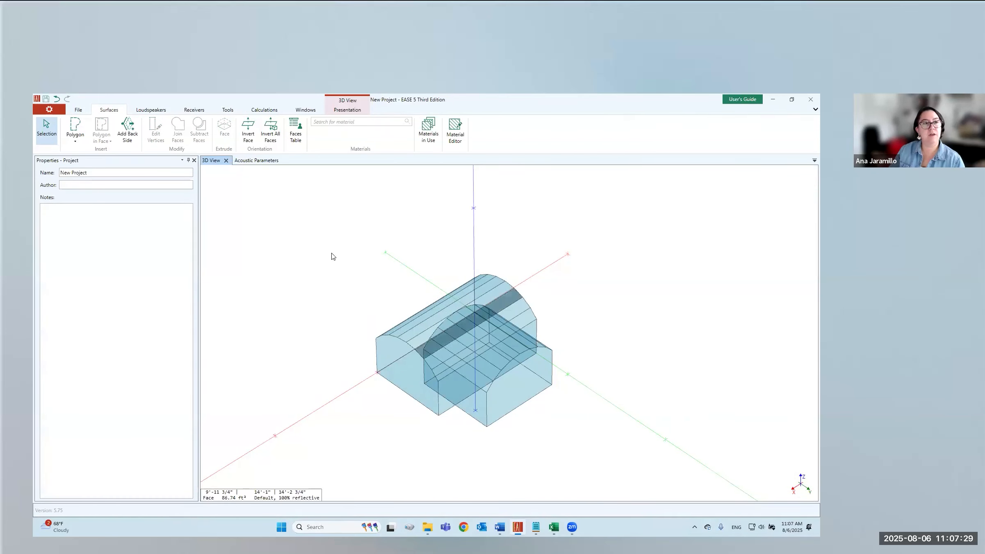
Open the project file Curves 1 from the Curves folder to inspect its two intersecting vaults
left_click(82, 111)
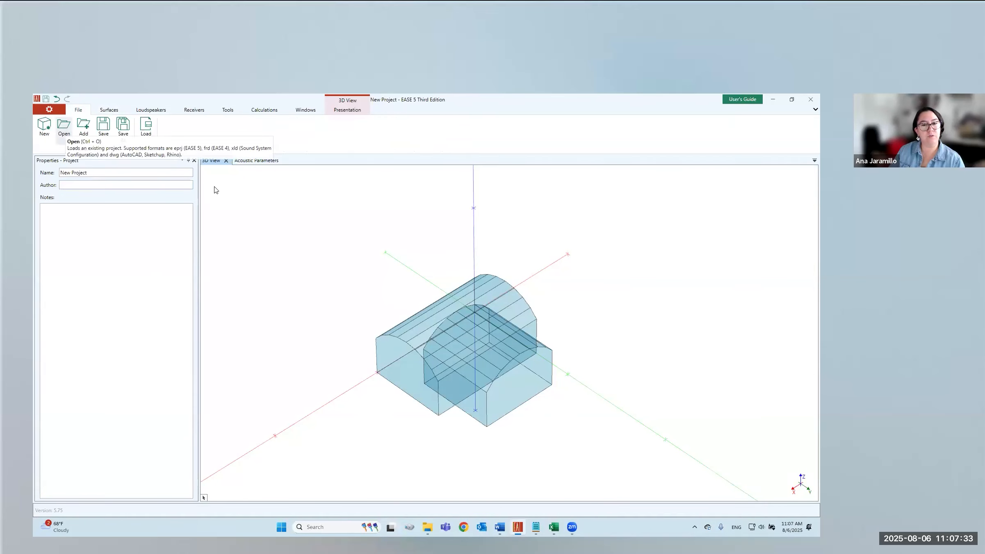
left_click(65, 130)
left_click(454, 337)
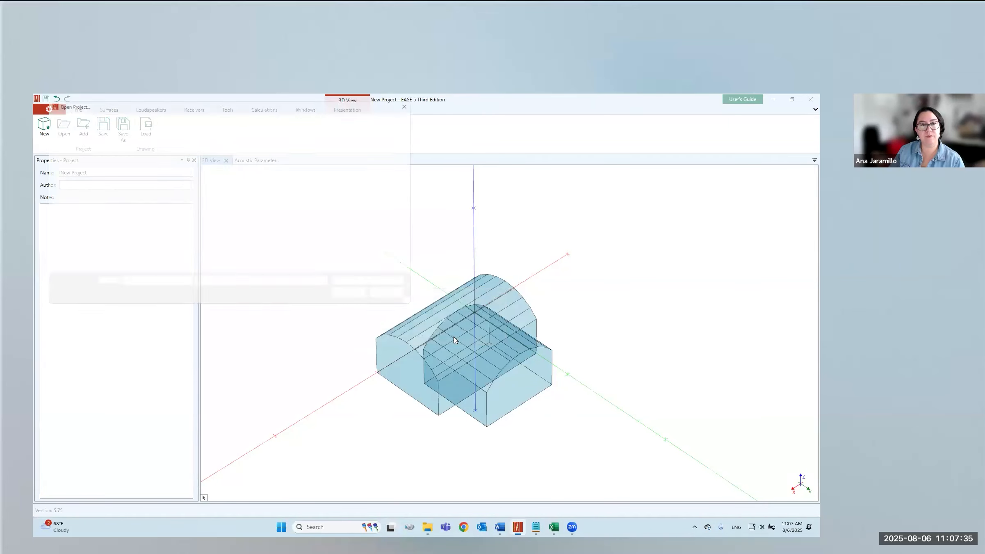
left_click(132, 164)
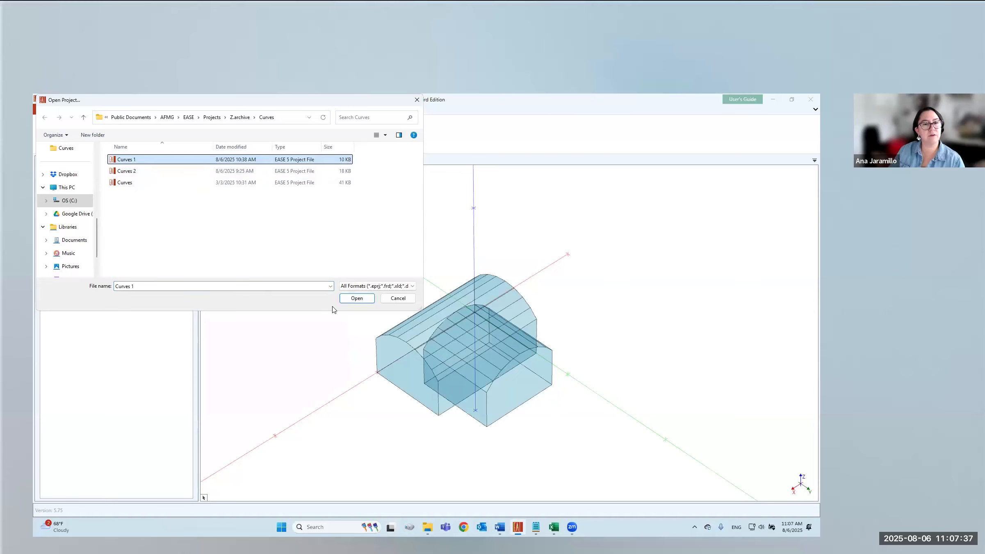
left_click(356, 298)
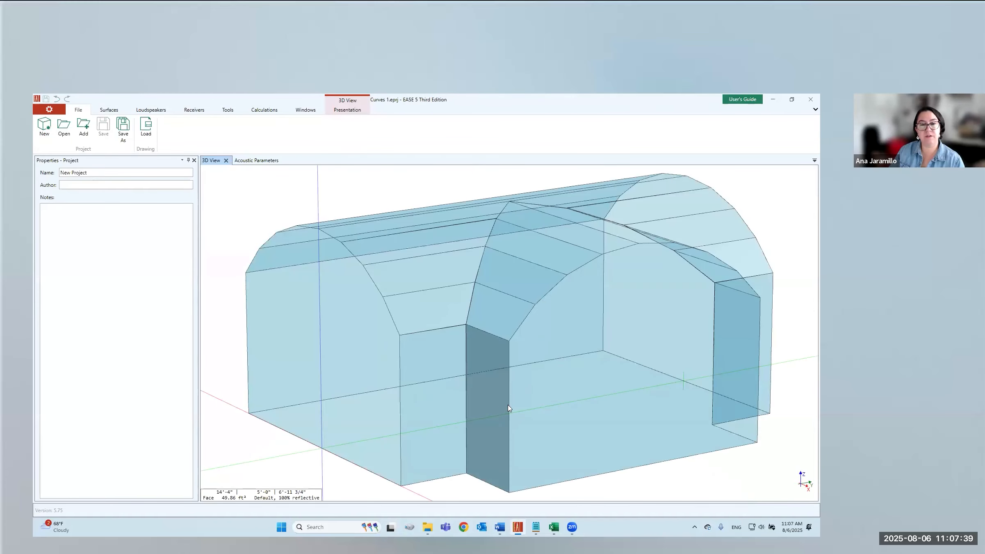
middle_click_drag(554, 341, 561, 329)
scroll(561, 329, "down", 5)
middle_click_drag(578, 367, 491, 368)
scroll(491, 368, "up", 3)
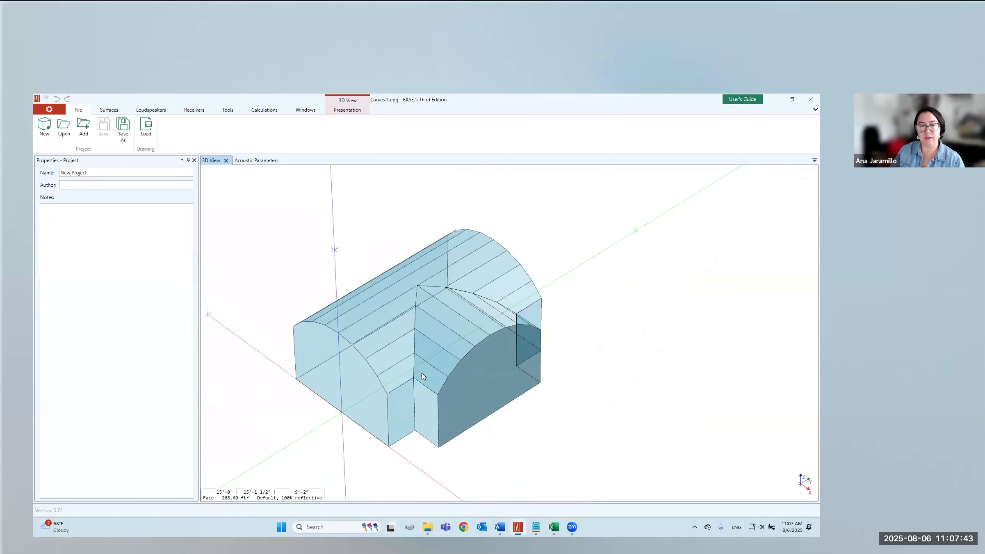
left_click(404, 364)
left_click(410, 347)
left_click(424, 340)
left_click(414, 329)
left_click(408, 328)
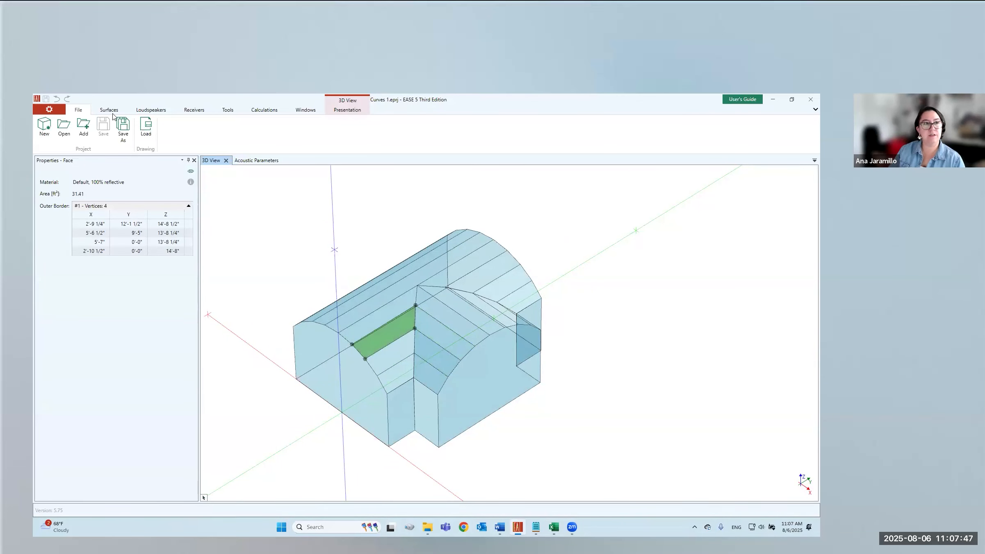
Draw a semicircular polygon face on the floor against the second vault's end wall, bulging 10 ft along X from the wall's base midpoint
left_click(109, 111)
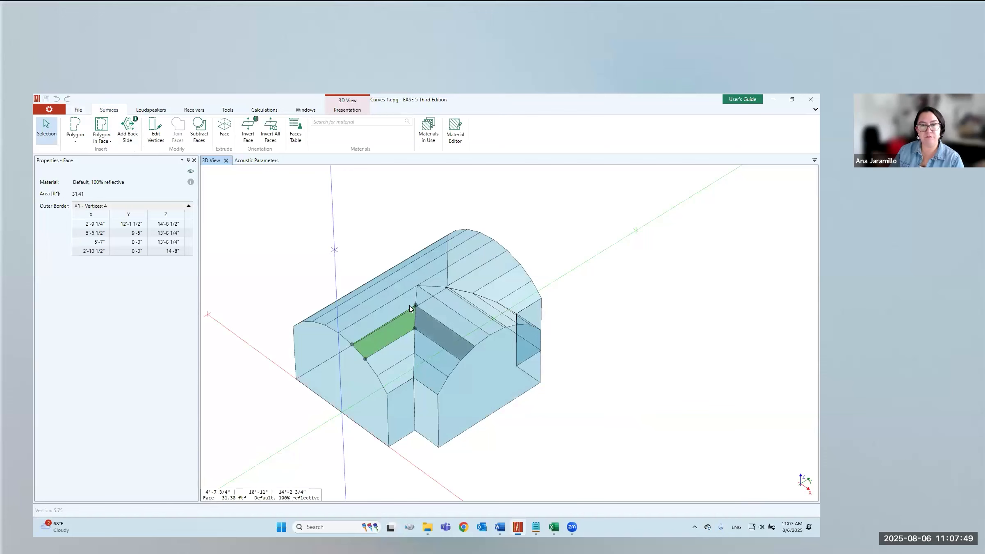
mouse_move(522, 428)
middle_mouse_down()
mouse_move(528, 418)
mouse_move(536, 431)
mouse_move(555, 428)
mouse_move(534, 390)
middle_mouse_up()
scroll(535, 392, "down", 2)
left_click(75, 129)
left_click(435, 412)
left_click(516, 350)
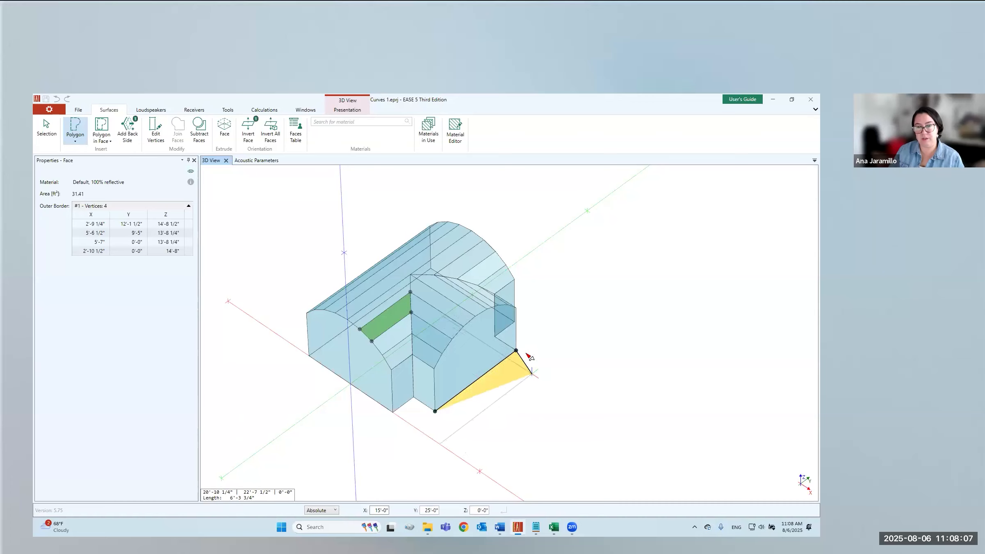
left_click(516, 351)
left_click(435, 411)
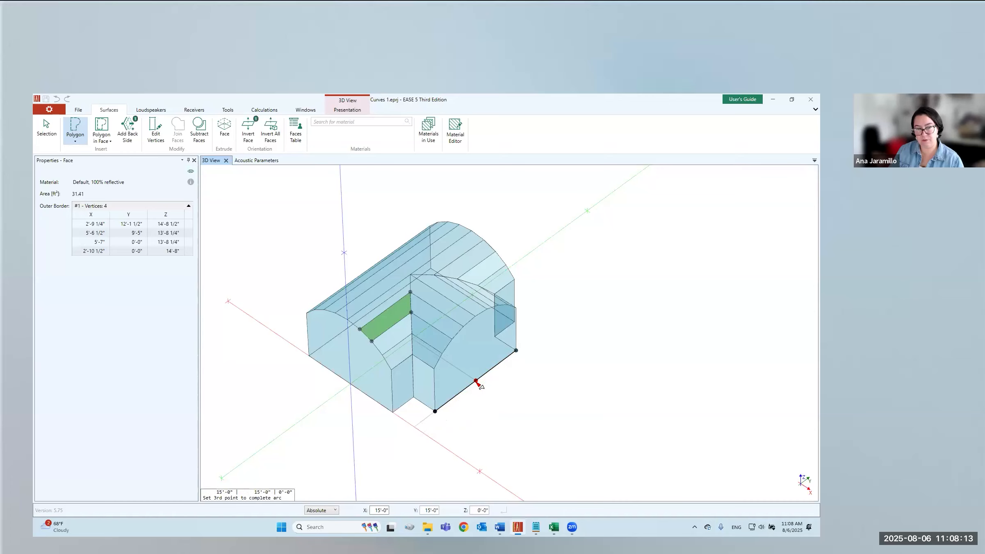
key("x")
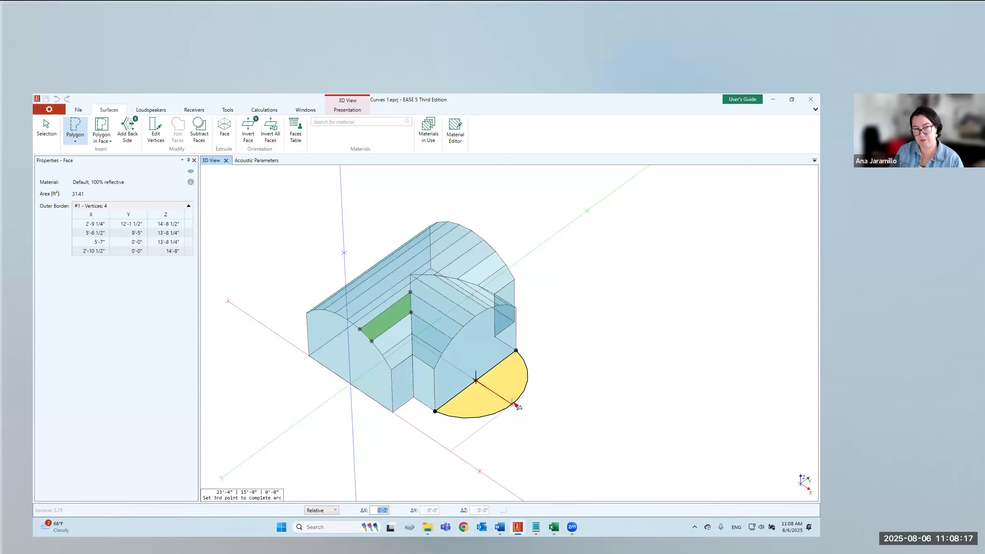
type("10")
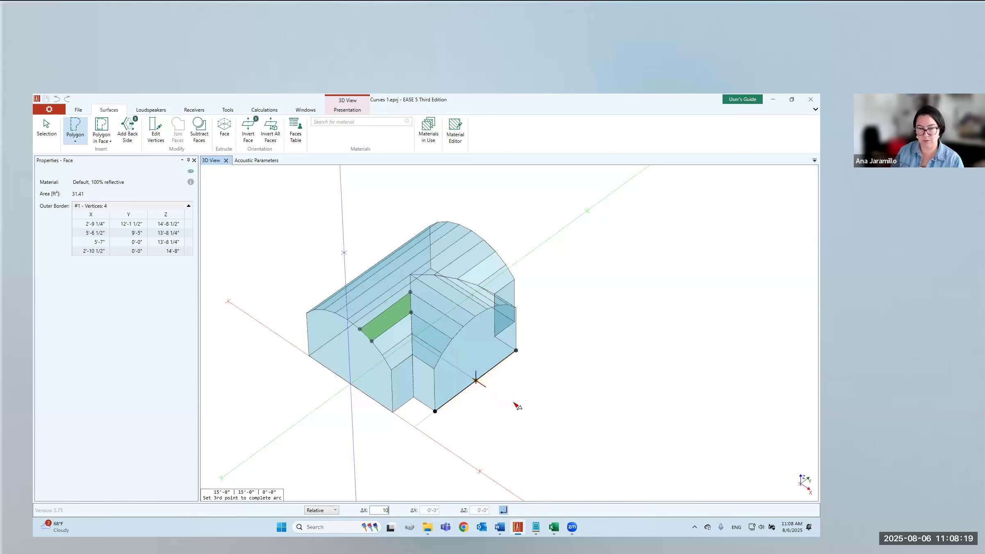
key("Return")
Delete every other arc vertex of the semicircular floor face to reduce its outline to seven vertices
middle_click_drag(558, 436, 539, 421)
scroll(572, 426, "up", 3)
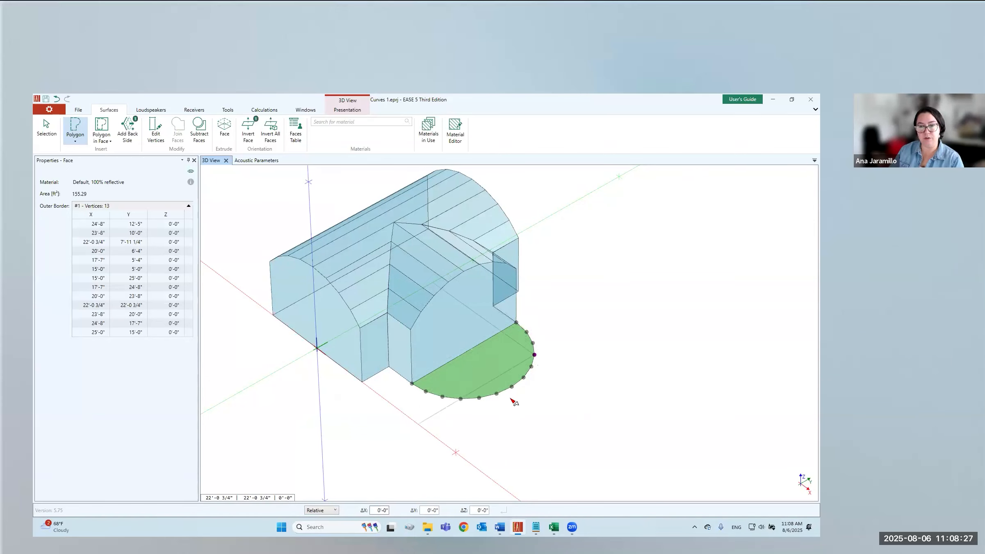
left_click(189, 224)
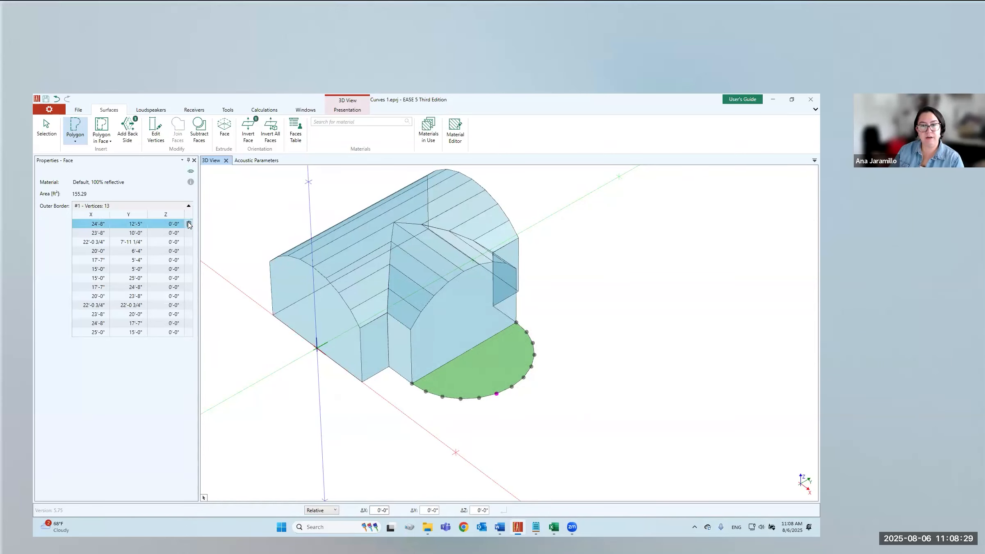
left_click(190, 233)
left_click(190, 242)
left_click(190, 251)
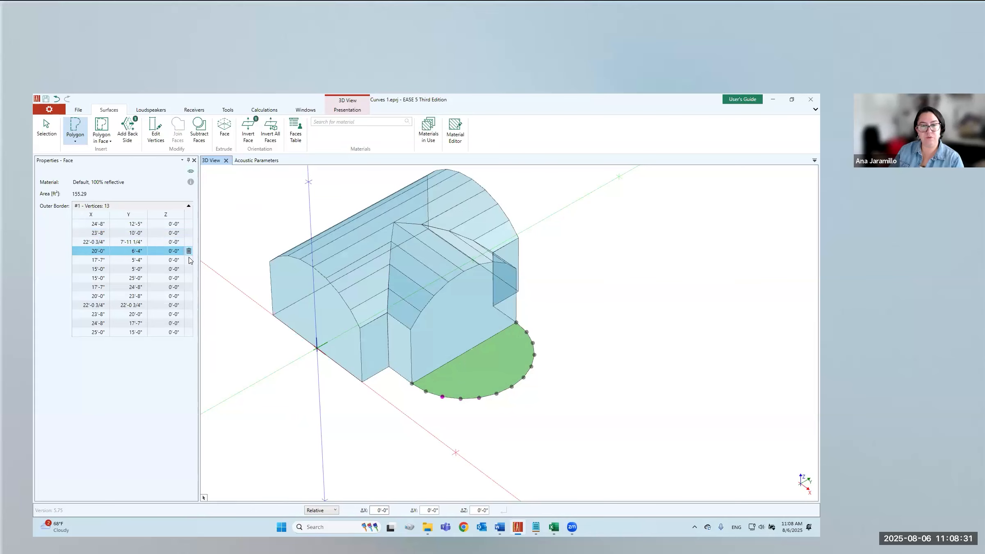
left_click(189, 260)
left_click(190, 260)
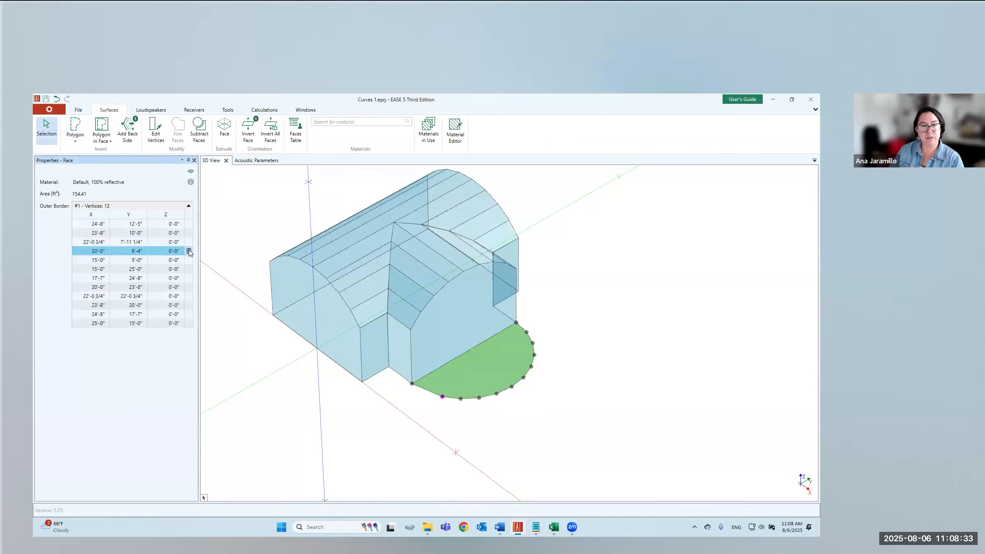
left_click(189, 242)
left_click(189, 242)
left_click(190, 233)
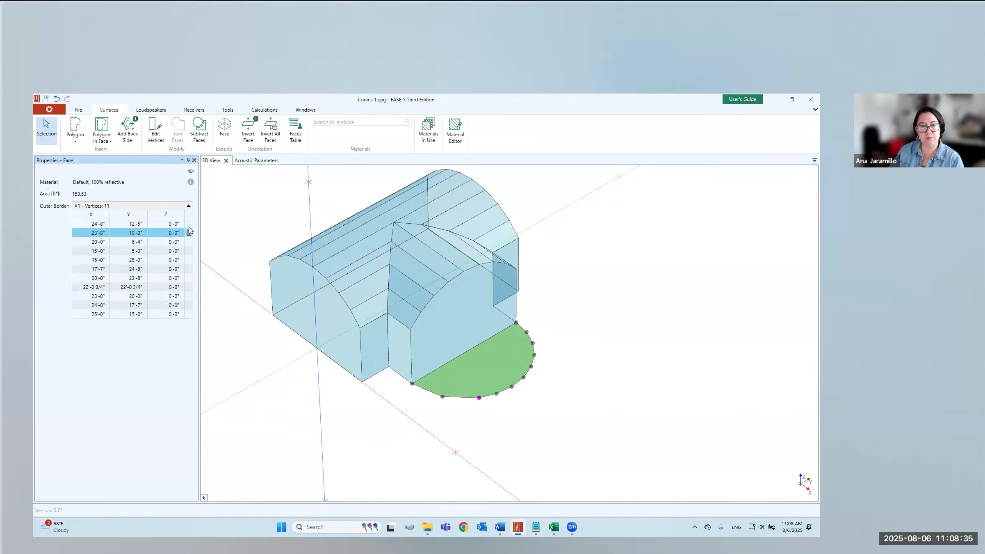
left_click(189, 225)
left_click(190, 225)
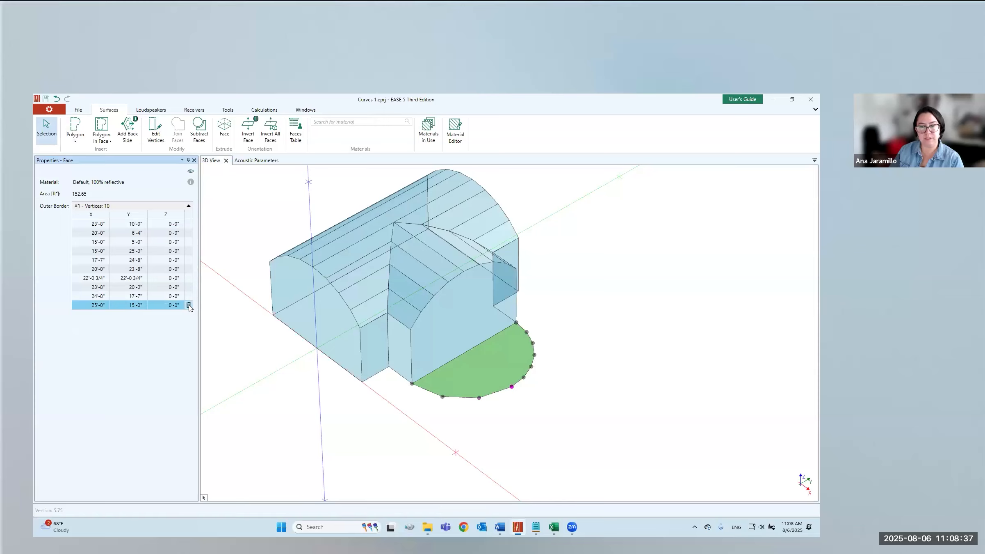
left_click(189, 296)
left_click(188, 278)
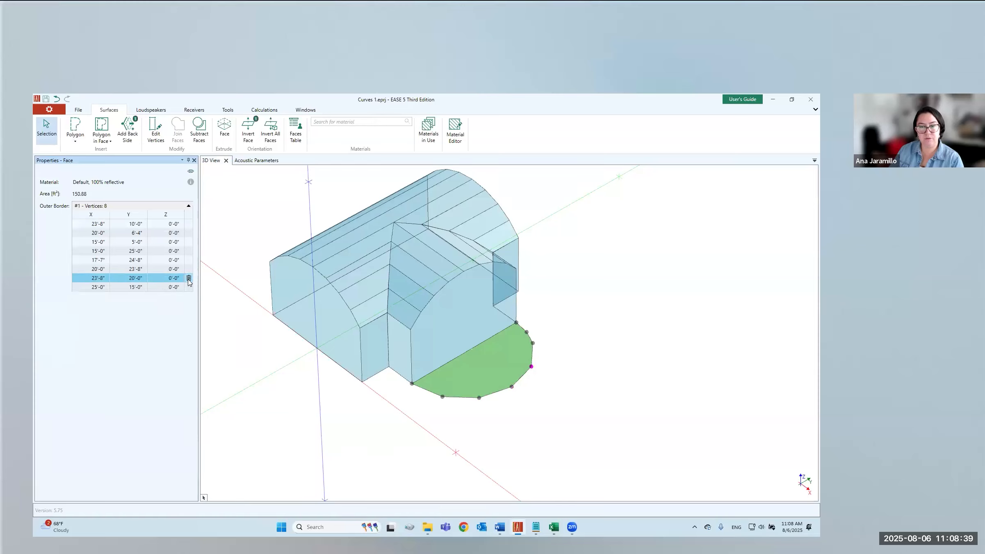
left_click(188, 259)
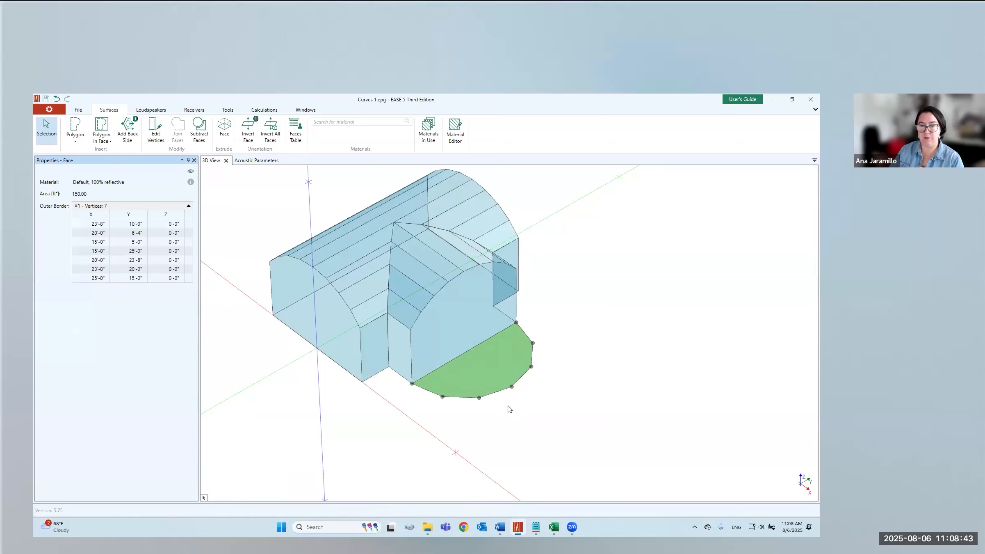
Duplicate the arched end wall beside the semicircular floor in place, with zero displacement
left_click(412, 383)
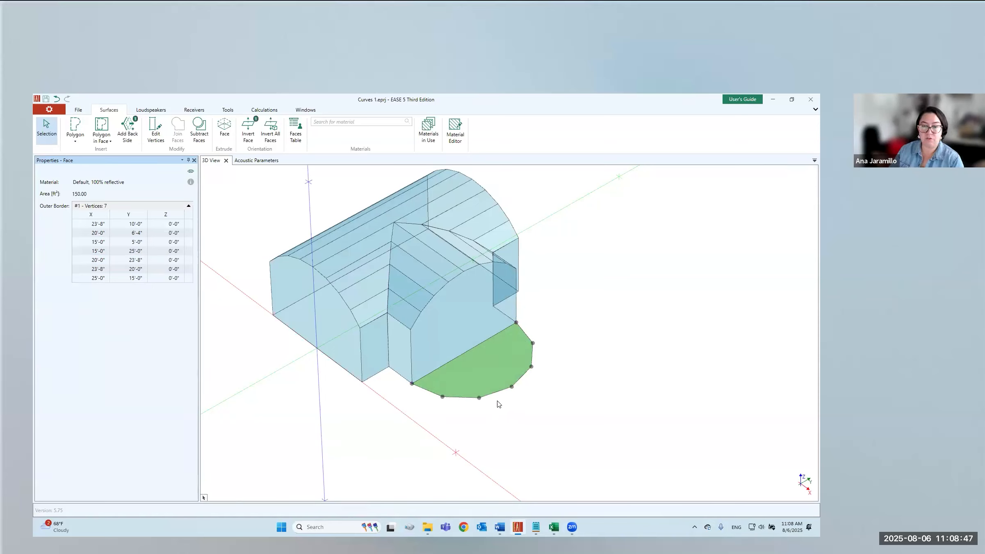
right_click_drag(513, 427, 547, 419)
middle_click_drag(546, 420, 539, 410)
mouse_move(539, 413)
right_mouse_down()
mouse_move(545, 400)
mouse_move(529, 415)
mouse_move(542, 418)
right_mouse_up()
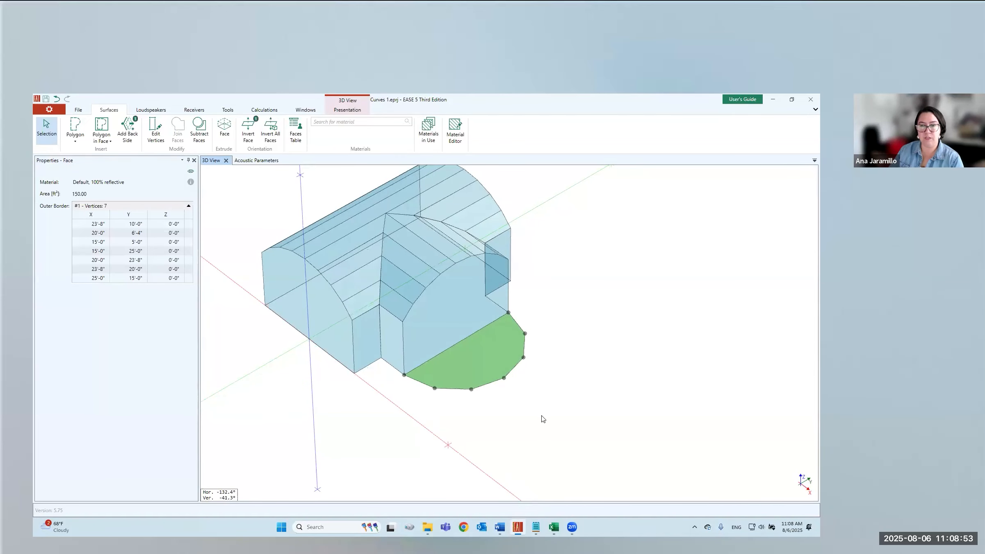
middle_click_drag(553, 389, 556, 401)
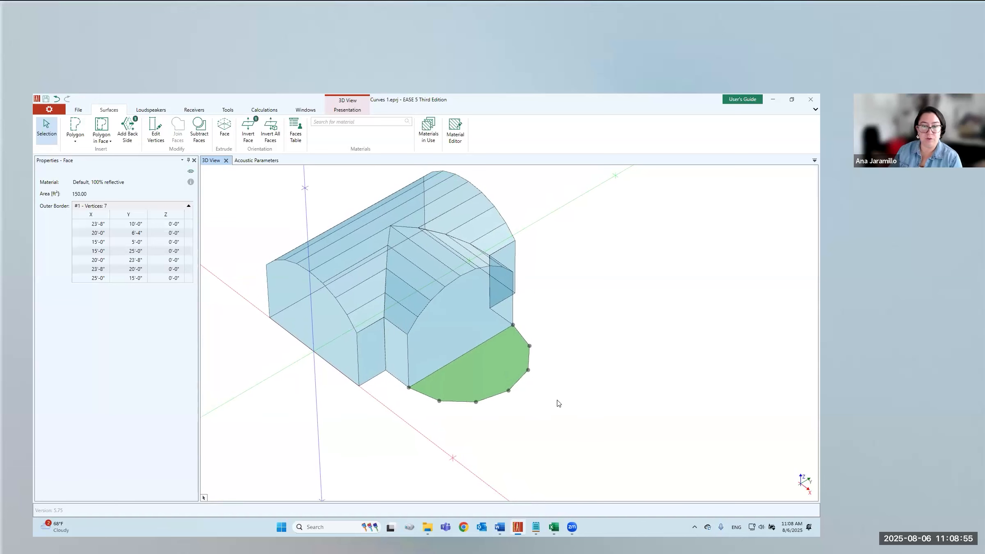
left_click(456, 325)
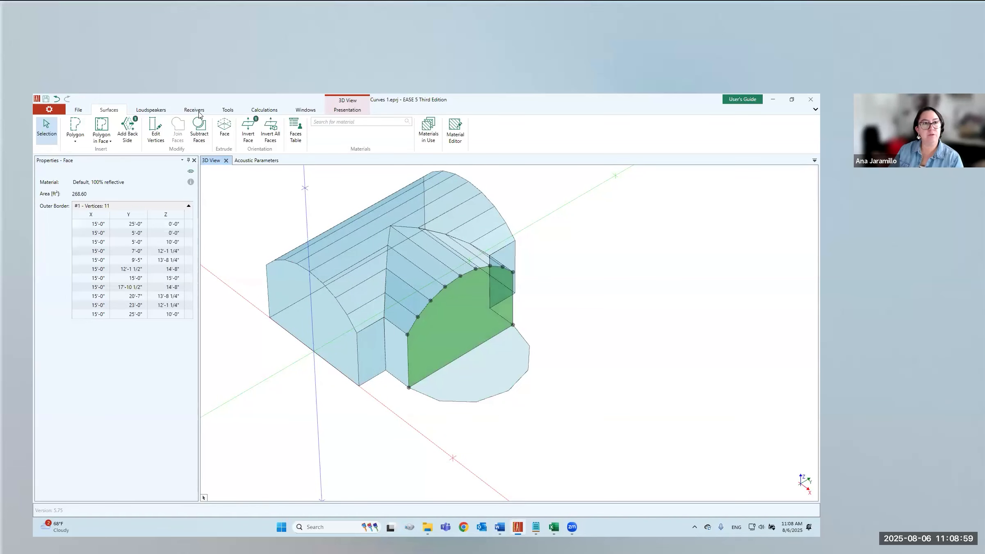
left_click(228, 110)
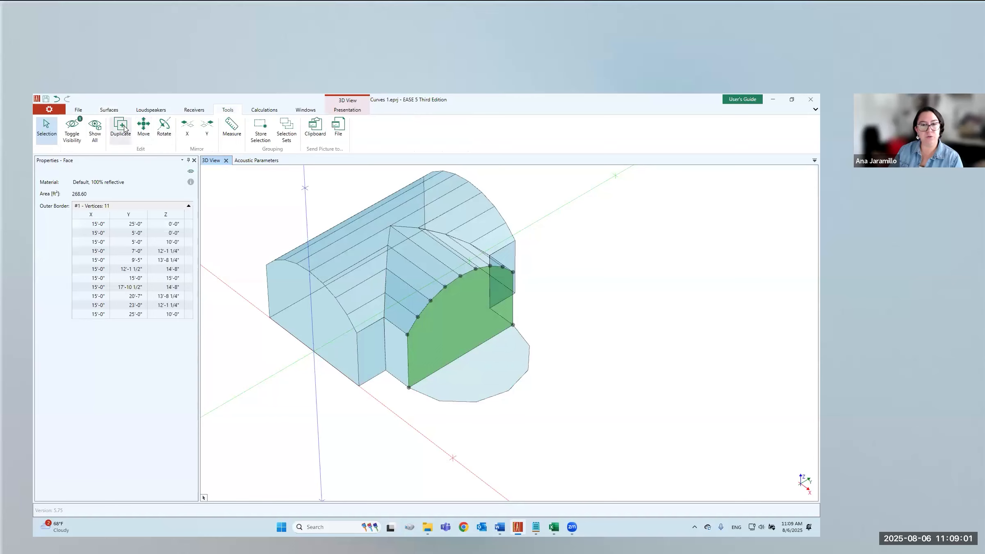
left_click(120, 129)
left_click(408, 387)
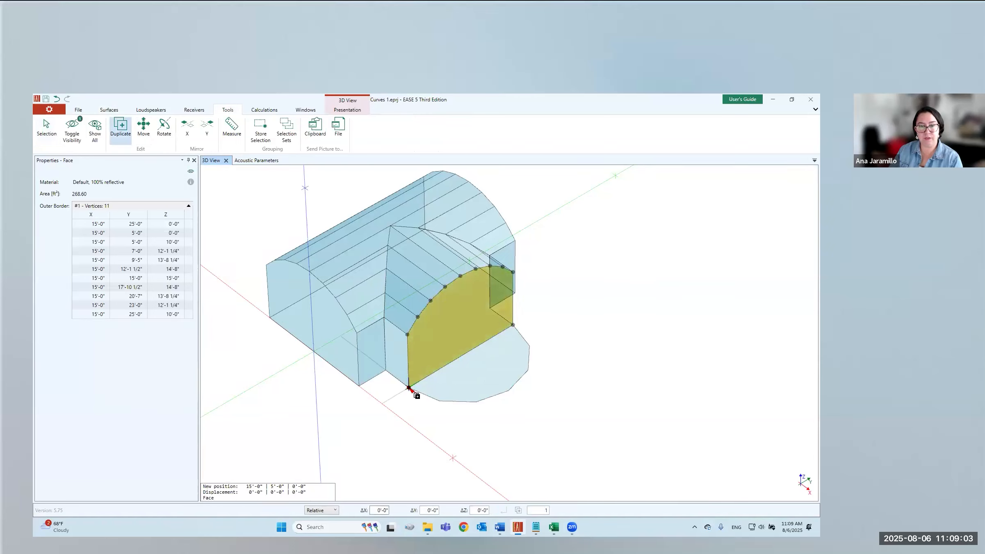
key("Escape")
Rotate the duplicated arched face about its vertical centre axis so its lower corner meets the semicircle vertex at X 20'-0", Y 6'-4"
left_click(164, 129)
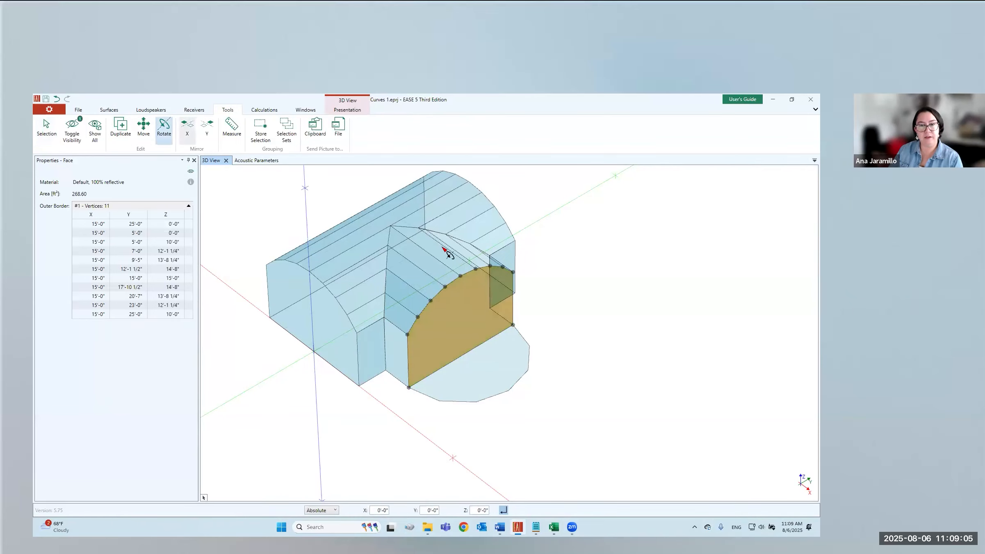
left_click(460, 276)
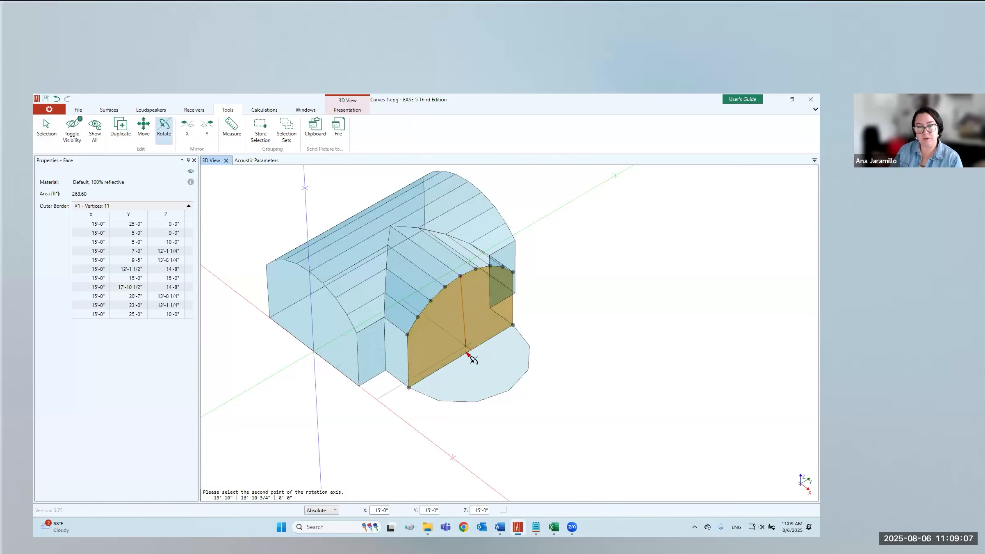
left_click(425, 395)
left_click(456, 478)
Draw a triangular face at the apex and a four-sided face below it, joining the end wall's arch to the rotated arch
middle_click_drag(435, 429, 468, 410)
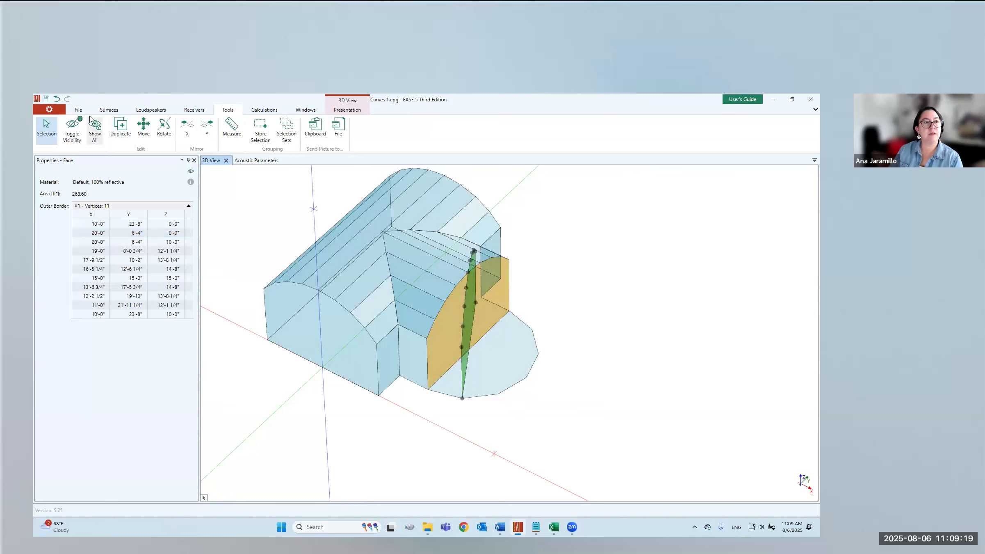
left_click(106, 110)
left_click(78, 126)
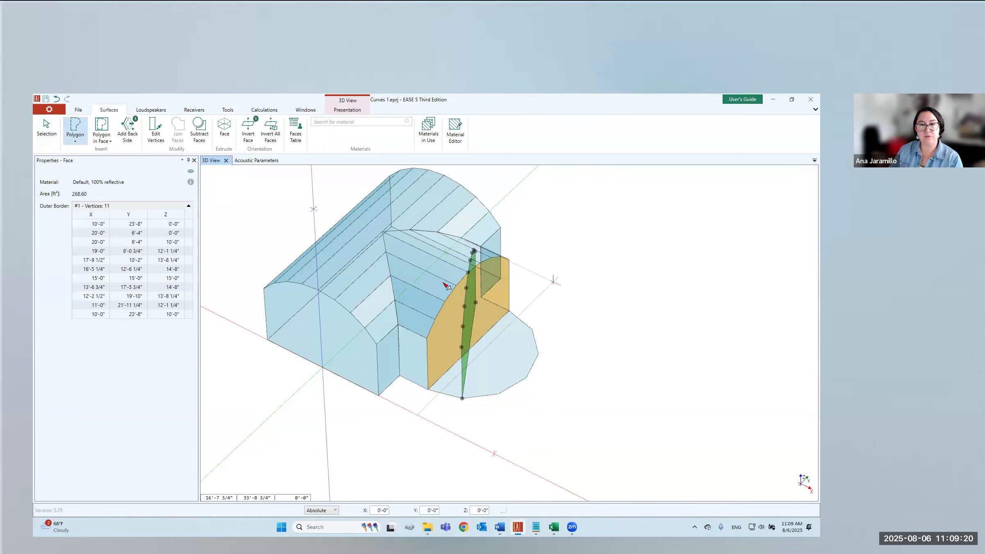
left_click(470, 273)
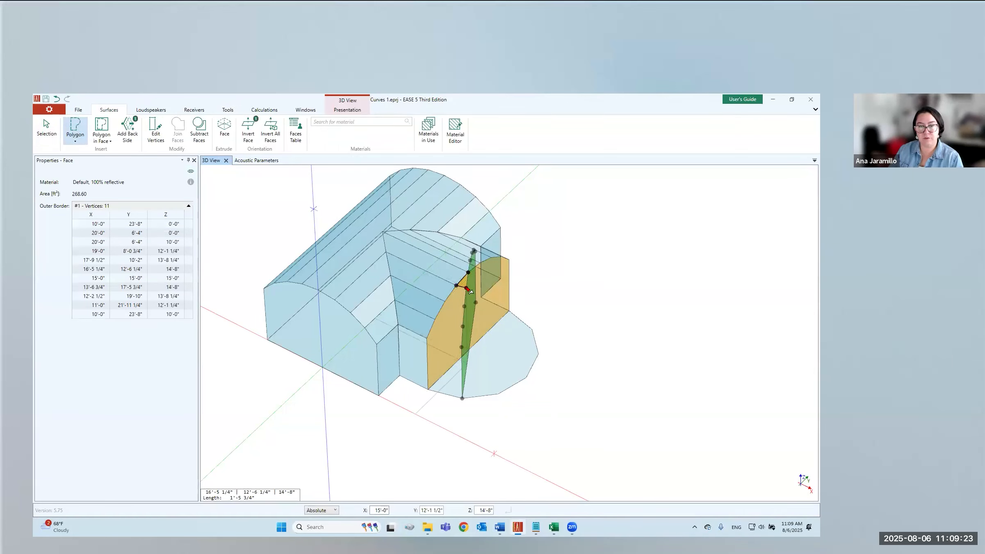
double_click(470, 290)
left_click(467, 289)
left_click(457, 286)
left_click(446, 302)
double_click(468, 309)
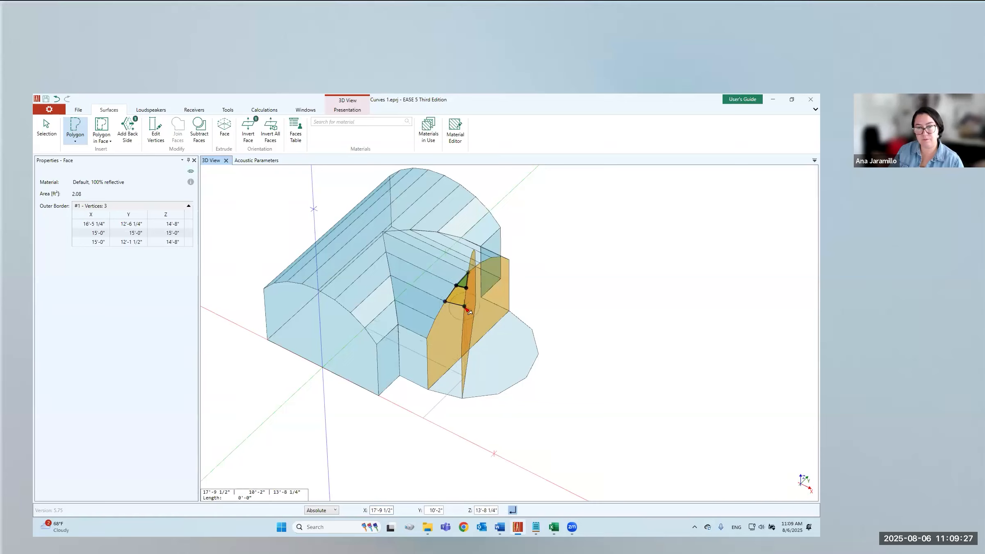
Draw two more four-sided roof faces between the end wall's arch and the rotated arch, down to the 10 ft level
left_click(445, 303)
left_click(435, 319)
left_click(463, 327)
left_click(463, 326)
left_click(463, 327)
left_click(435, 319)
left_click(427, 338)
double_click(463, 347)
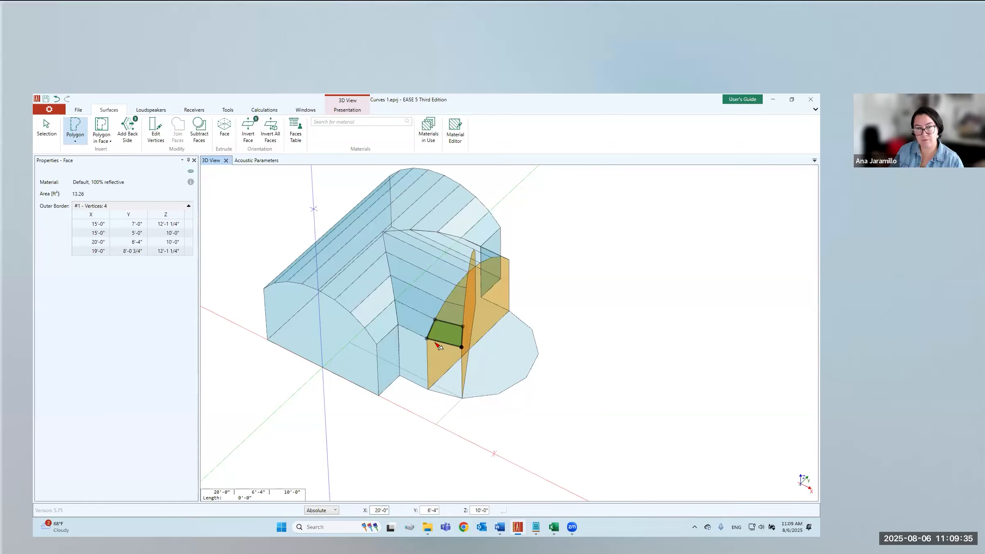
Draw the vertical wall face from the 10 ft level to the floor along the first segment of the semicircle
left_click(463, 399)
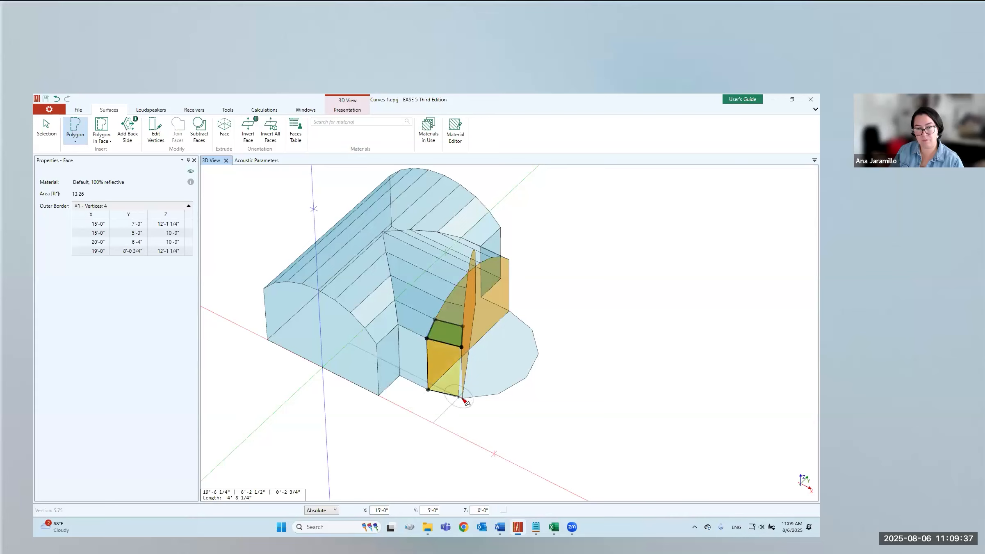
double_click(463, 398)
key("Escape")
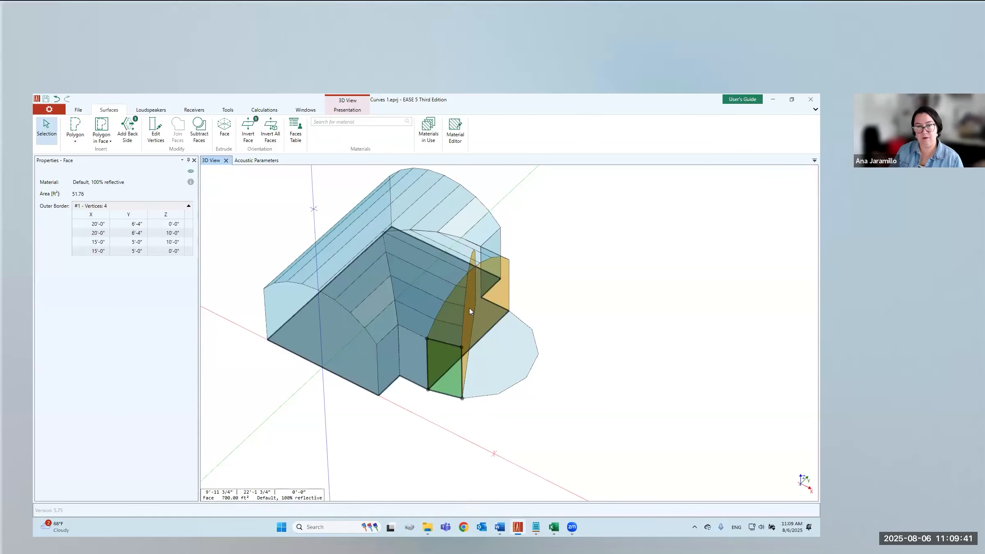
Delete the rotated arched face and the original arched end wall, keeping the newly drawn dome faces
left_click(475, 312)
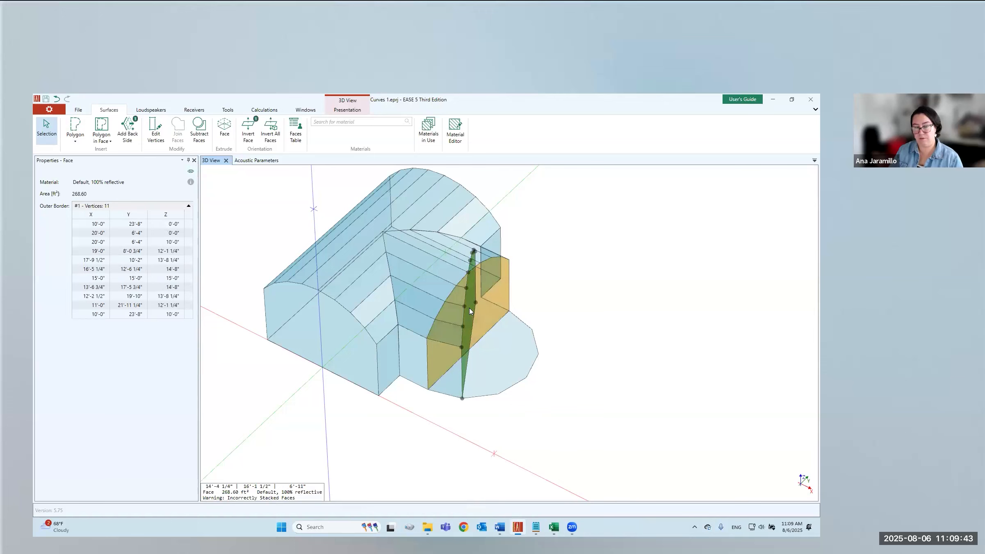
key("Escape")
left_click(482, 315)
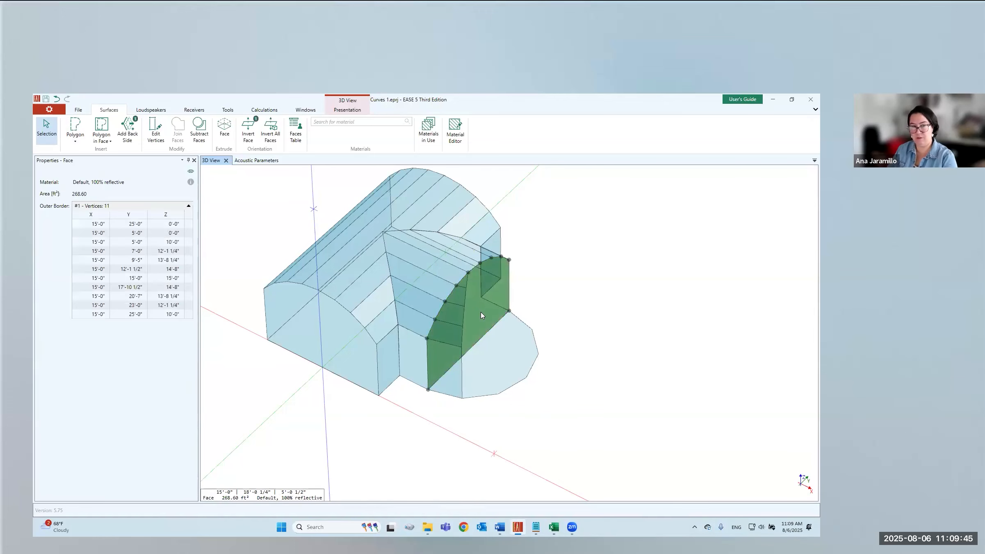
key("Escape")
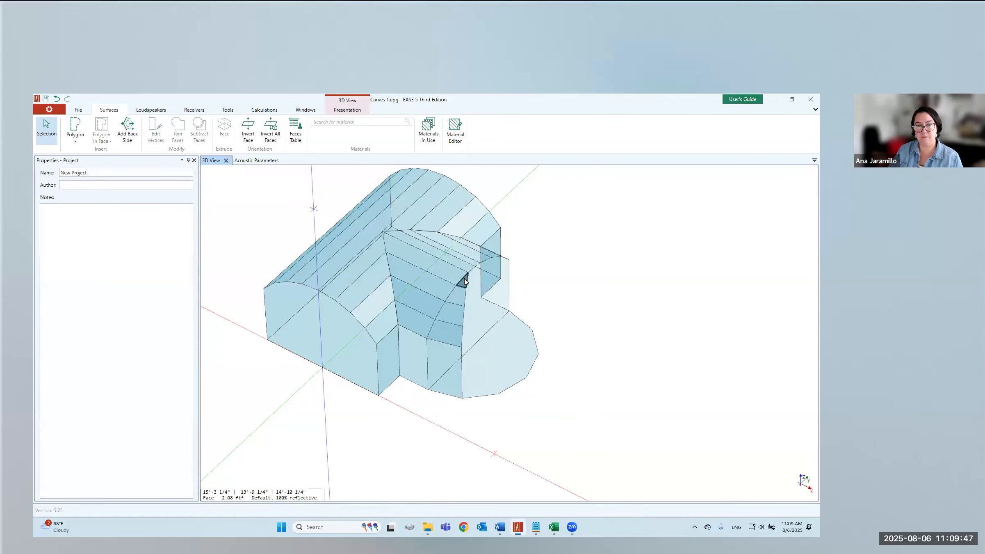
Select the four roof faces and the wall face of the dome segment and invert their orientation
left_click(462, 283)
left_click(460, 304, "ctrl")
left_click(457, 316, "ctrl")
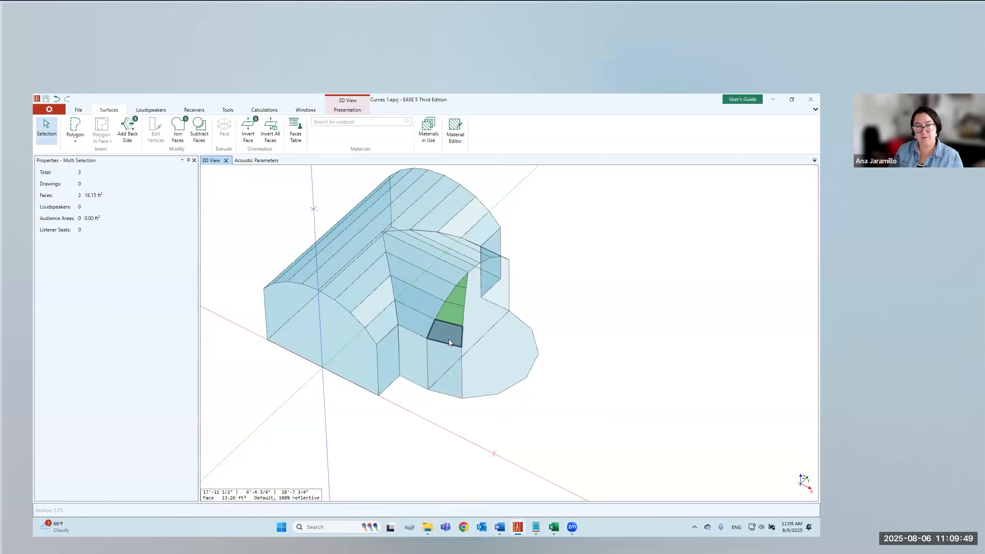
left_click(451, 335, "ctrl")
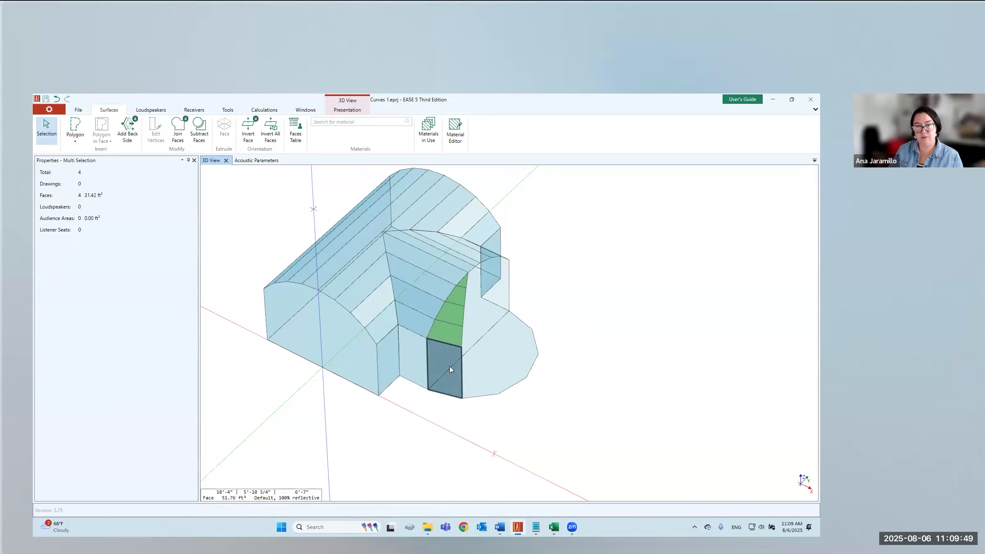
left_click(249, 134)
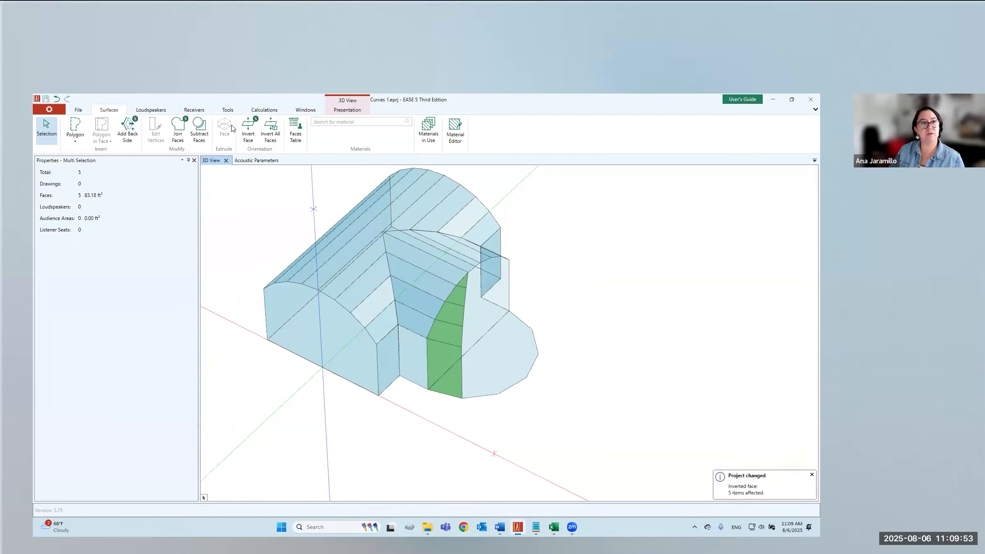
Duplicate the five-face dome segment in place and rotate it by 330° about the vertical axis through the dome's apex onto the second floor segment
left_click(227, 111)
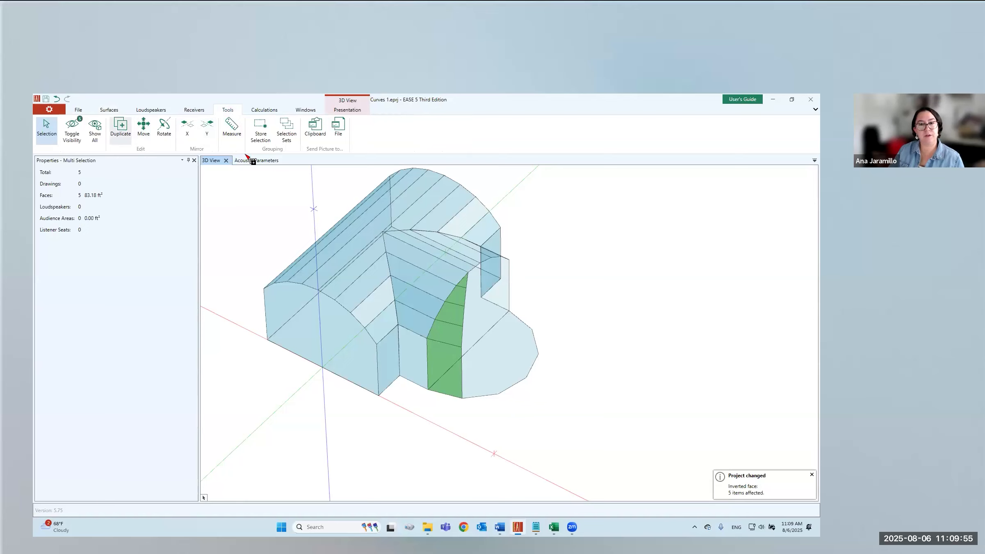
left_click(429, 389)
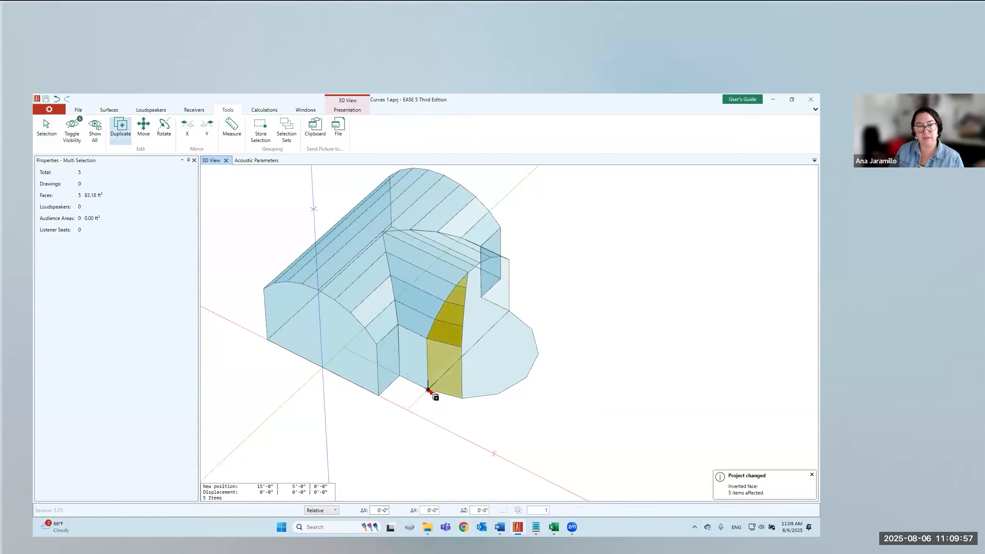
left_click(429, 389)
left_click(164, 129)
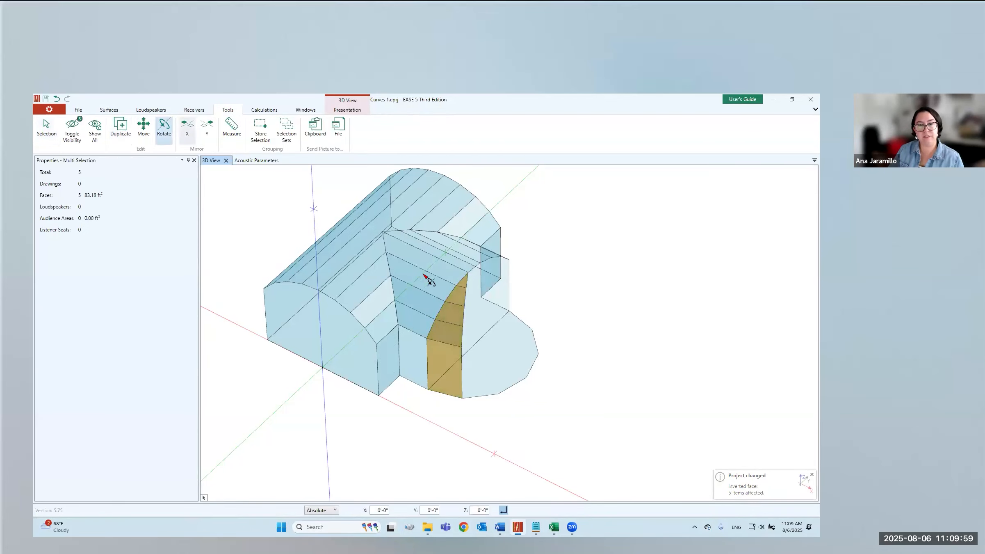
left_click(468, 274)
left_click(468, 346)
left_click(431, 391)
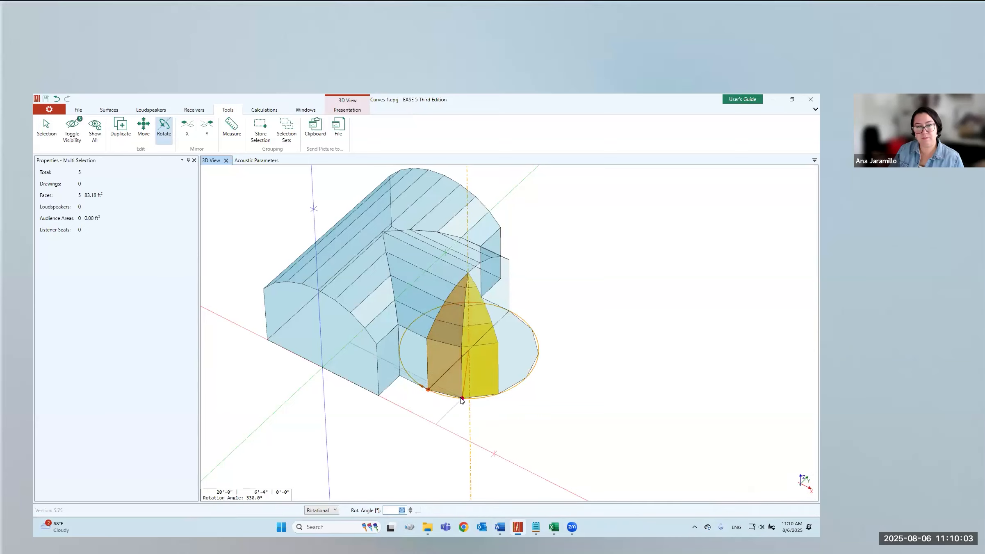
left_click(463, 402)
Duplicate the second dome segment in place and rotate the copy by 330° about the same vertical axis onto the third floor segment
left_click(126, 130)
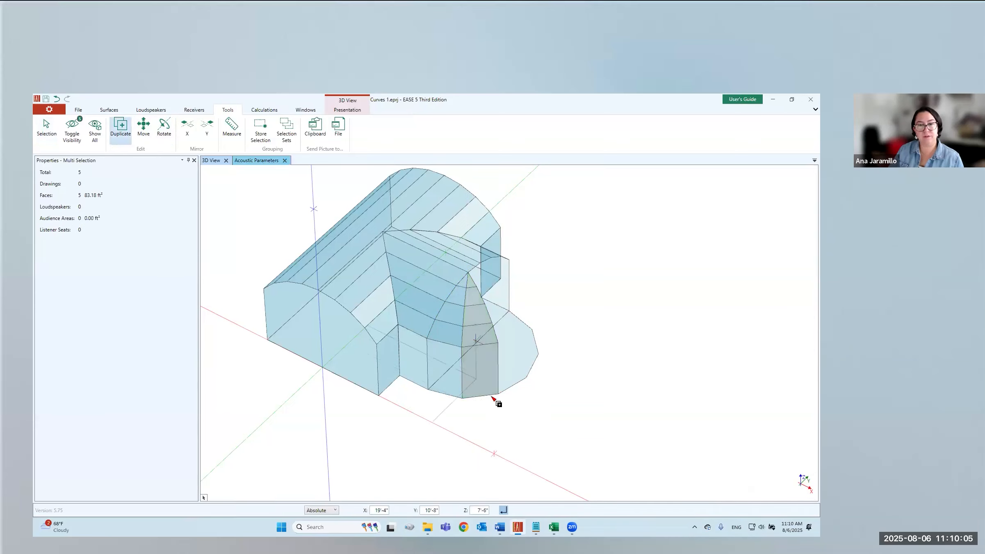
left_click(462, 398)
left_click(463, 397)
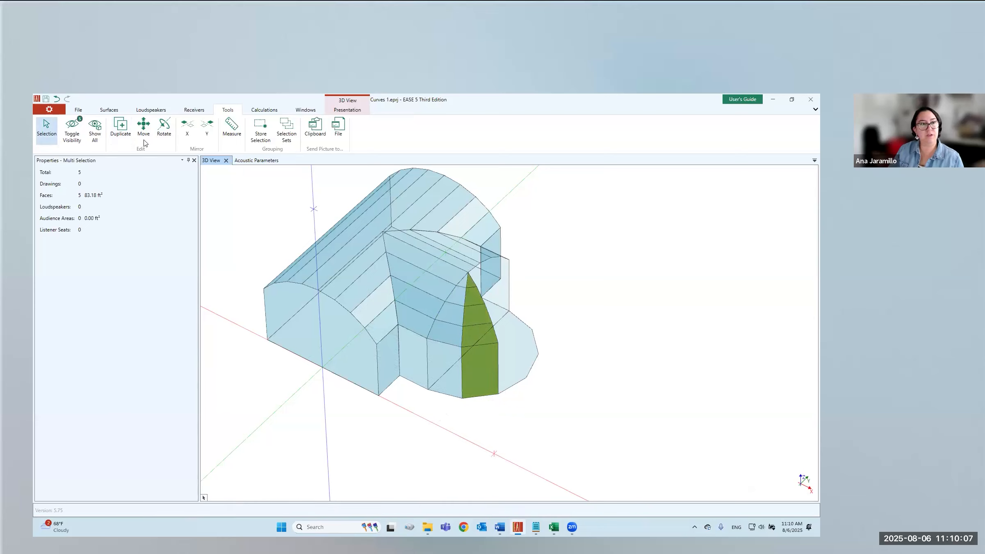
left_click(165, 132)
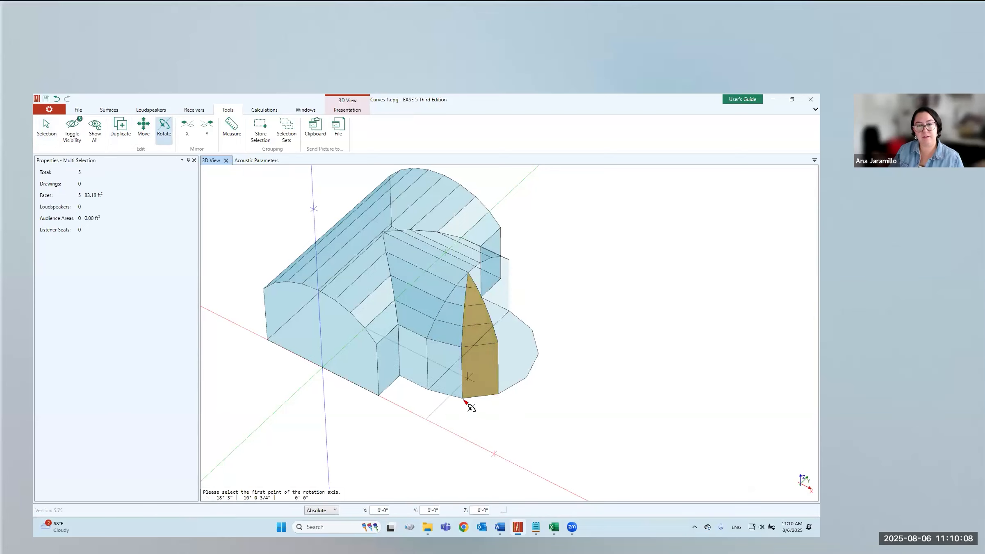
left_click(477, 283)
left_click(469, 393)
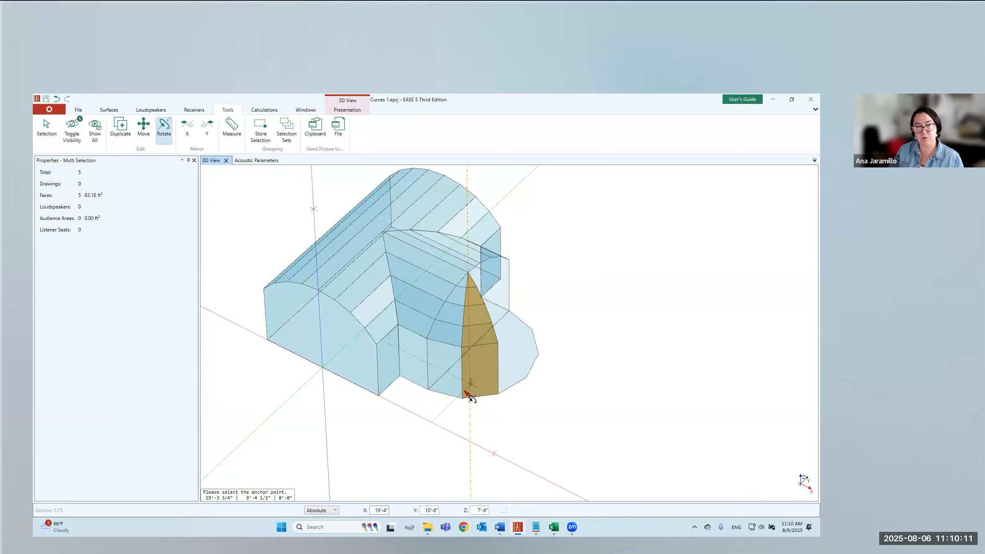
left_click(468, 403)
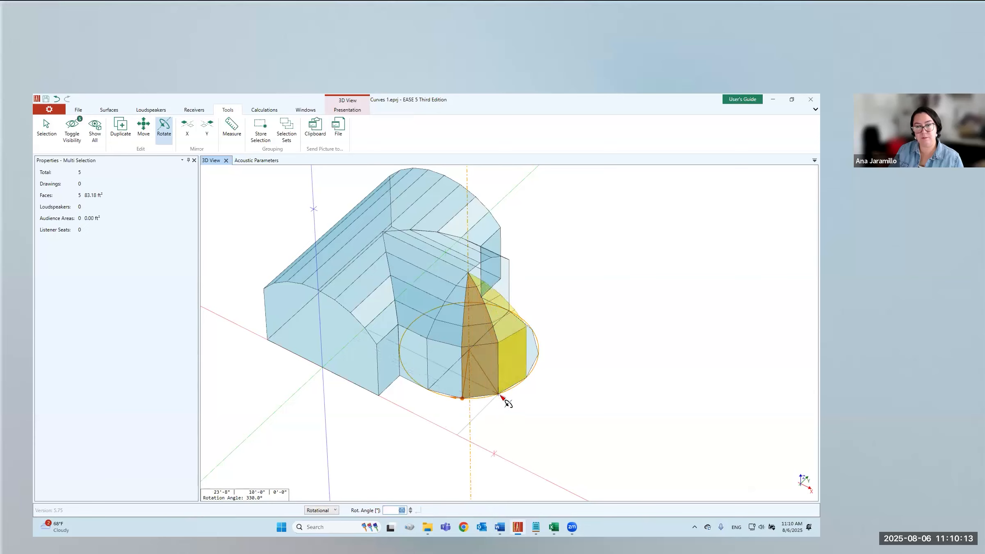
left_click(501, 399)
Select all 15 faces of the three dome segments and mirror them in Y
middle_click_drag(454, 362, 565, 464)
left_click_drag(471, 264, 564, 409)
middle_click_drag(605, 381, 369, 230)
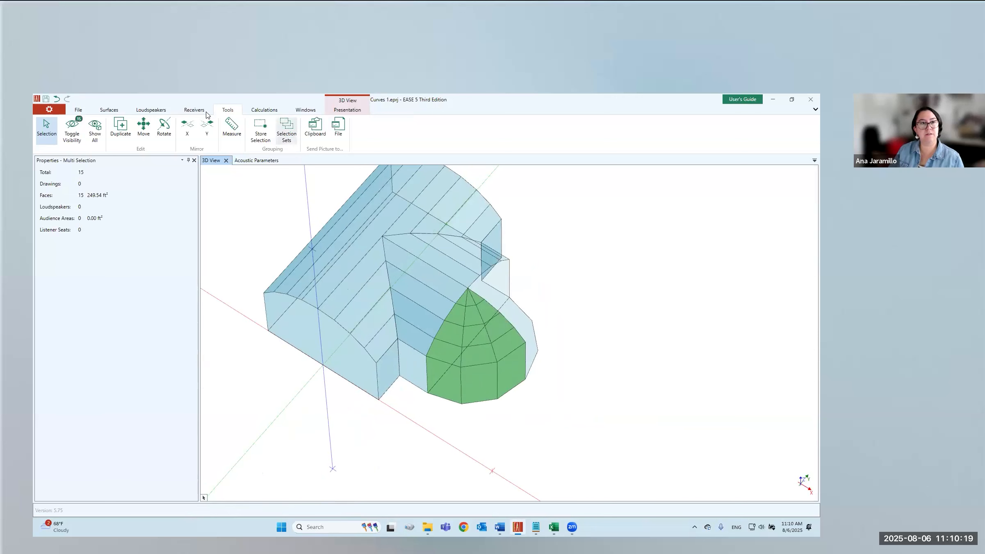
left_click(211, 129)
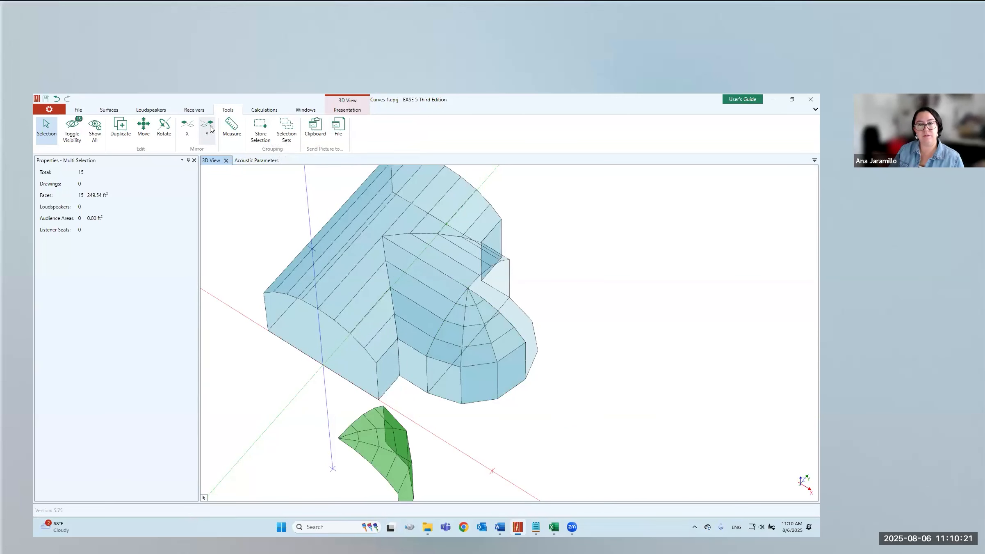
Move the mirrored dome half by its apex onto the original dome's apex to complete the apse
left_click(143, 127)
left_click(338, 438)
left_click(468, 289)
middle_click_drag(592, 433, 538, 322)
middle_click_drag(512, 420, 426, 382)
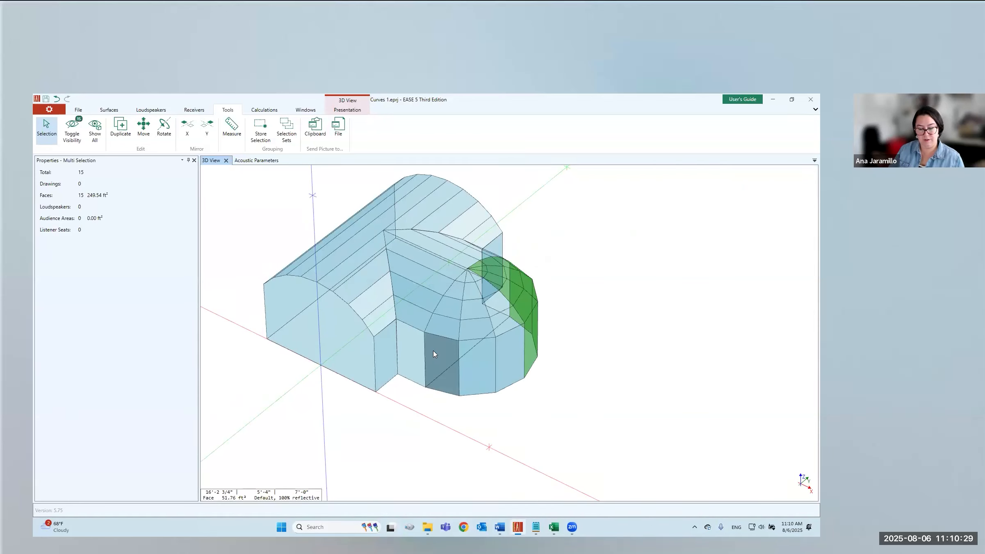
Check the room's volume status in the acoustic parameters and return to the 3D model
left_click(256, 161)
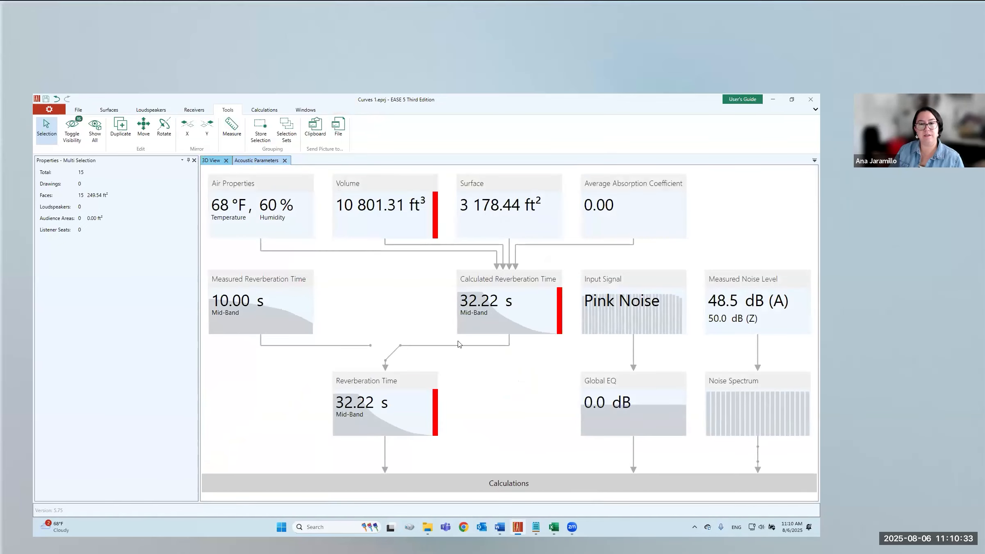
left_click(212, 160)
middle_click_drag(410, 361, 311, 230)
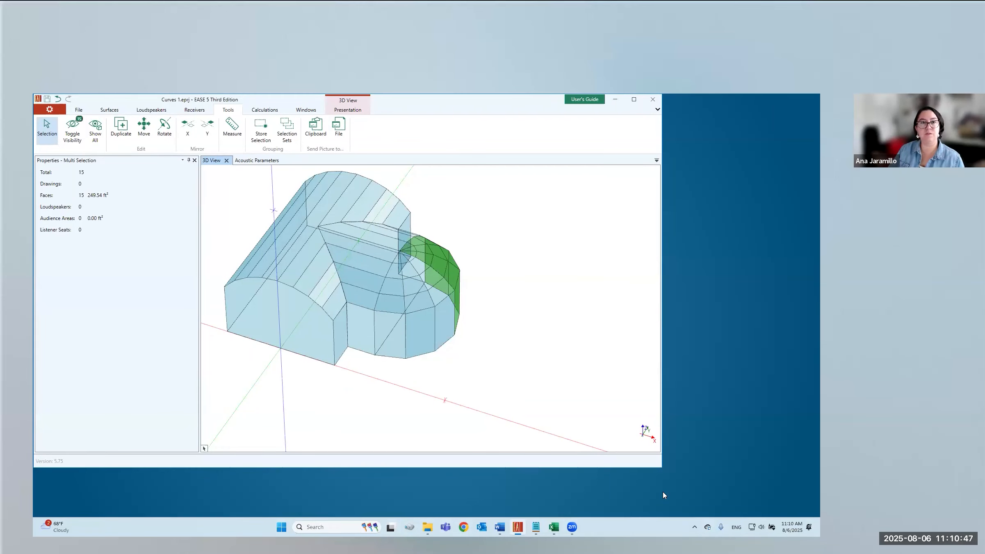
Select the semicircular floor face of the apse, invert its orientation and clear the selection
left_click(339, 138)
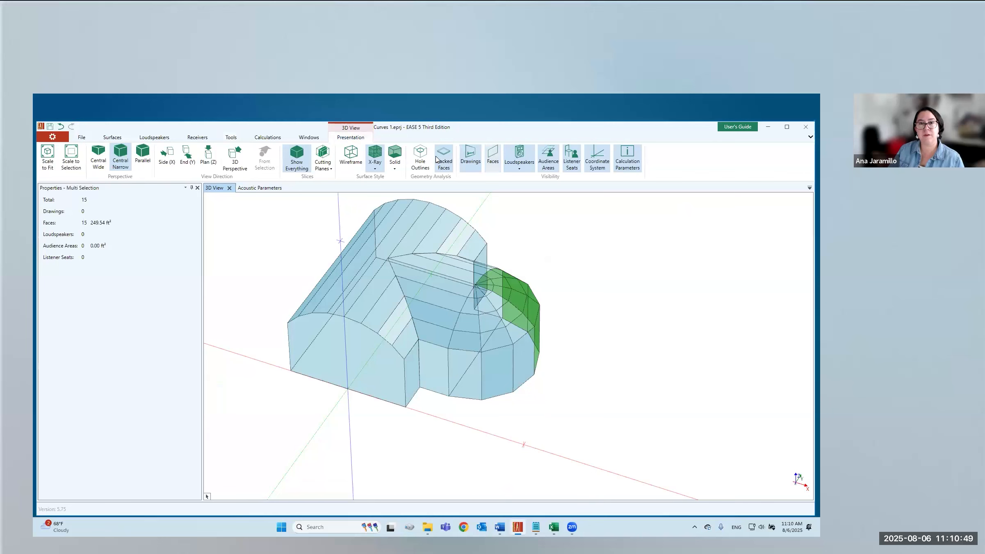
left_click(496, 386)
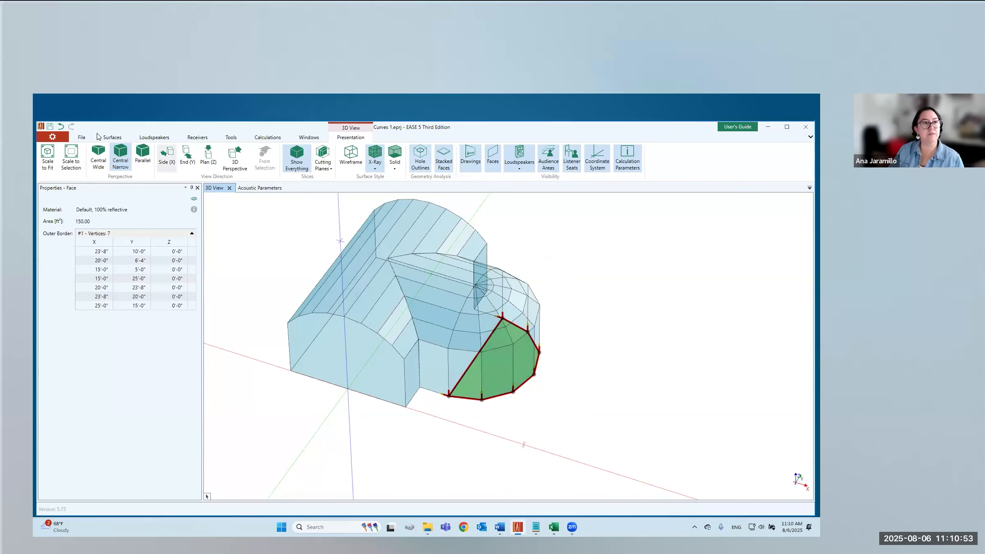
left_click(112, 136)
left_click(259, 154)
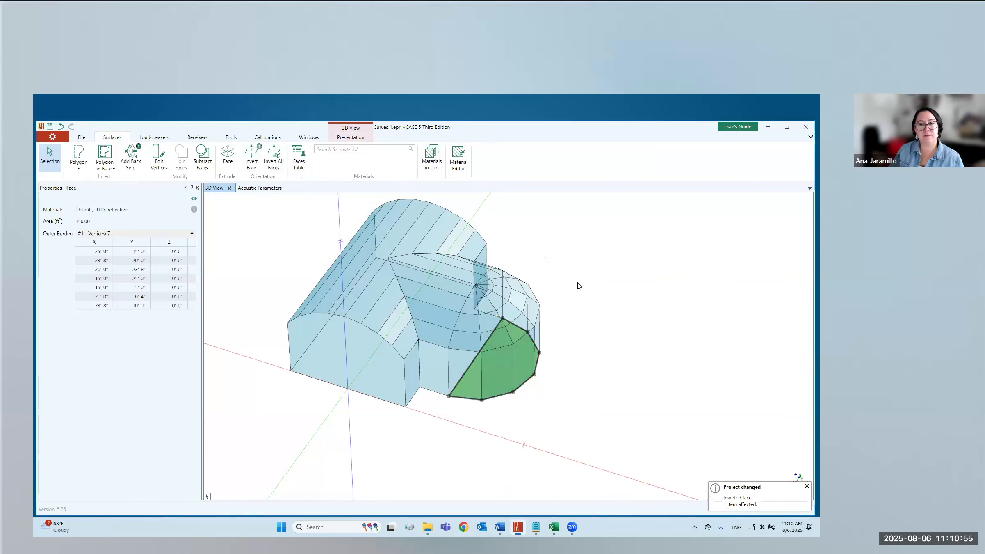
left_click(578, 283)
Recheck the volume status in the acoustic parameters and inspect the completed 3D model from the other side
left_click(273, 190)
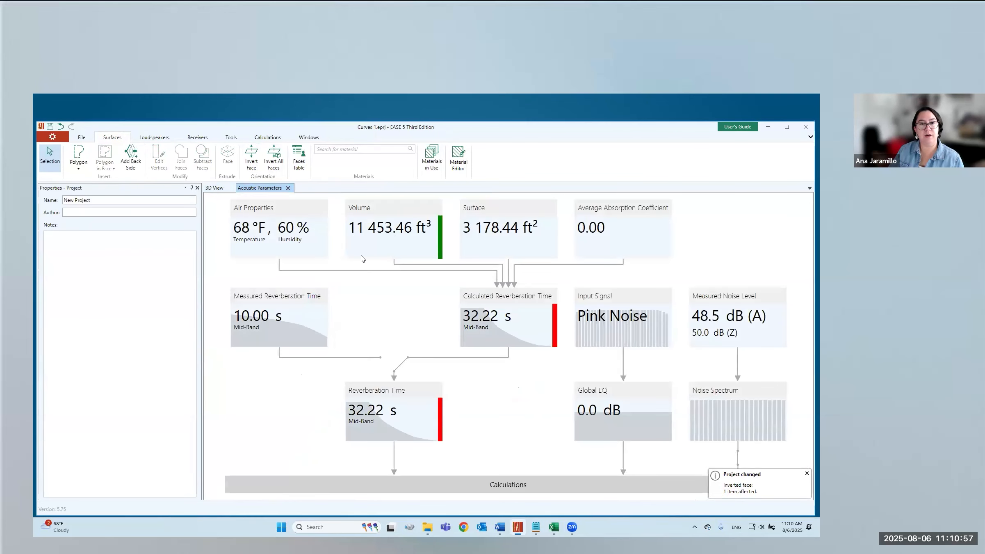
left_click(215, 188)
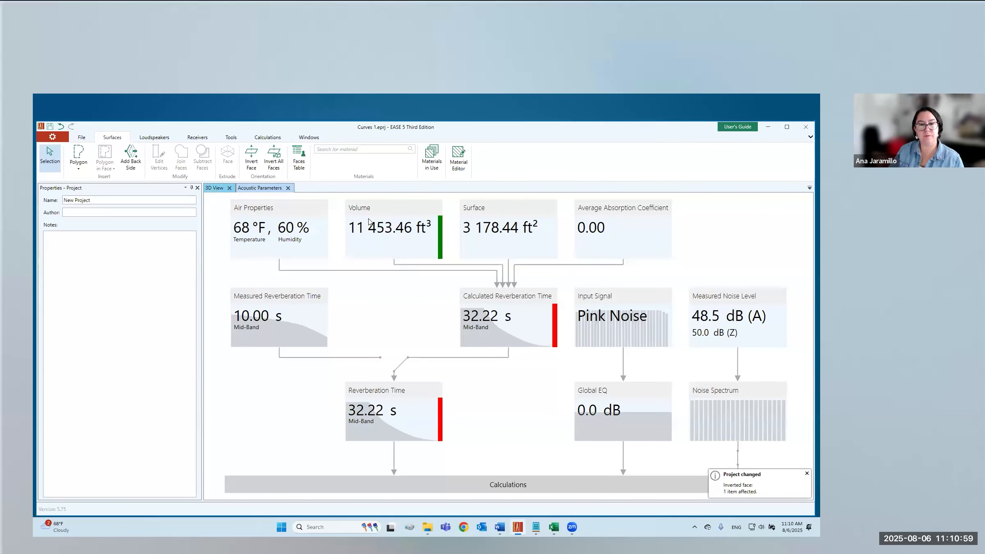
middle_click_drag(540, 393, 527, 314)
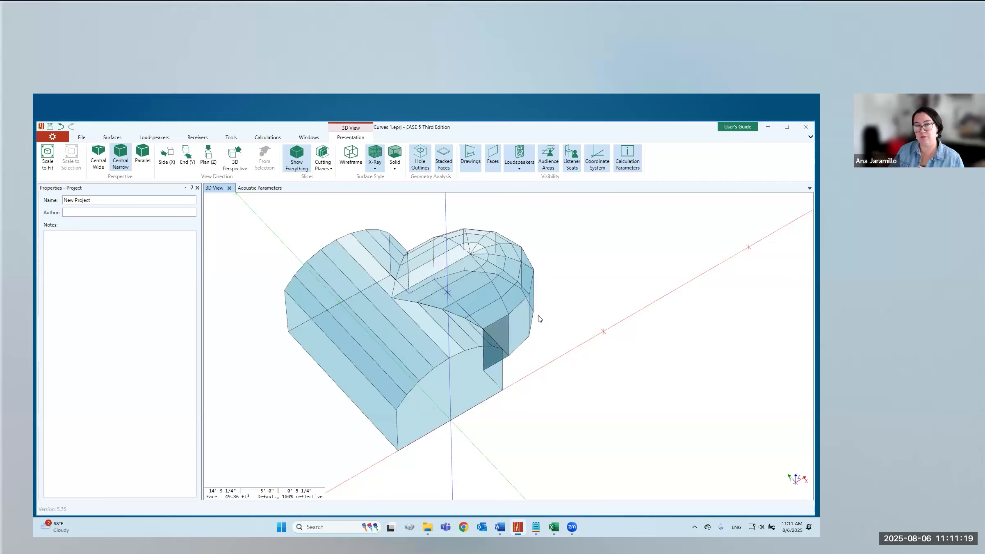
left_click_drag(547, 389, 622, 327)
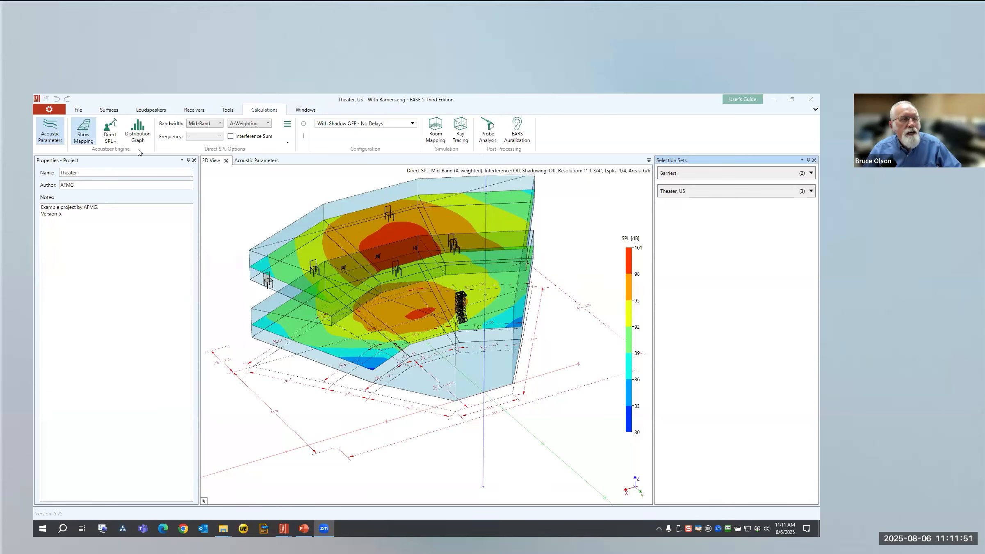
Hide and redisplay the theater's direct SPL mapping, and highlight the Barriers selection set
left_click(82, 130)
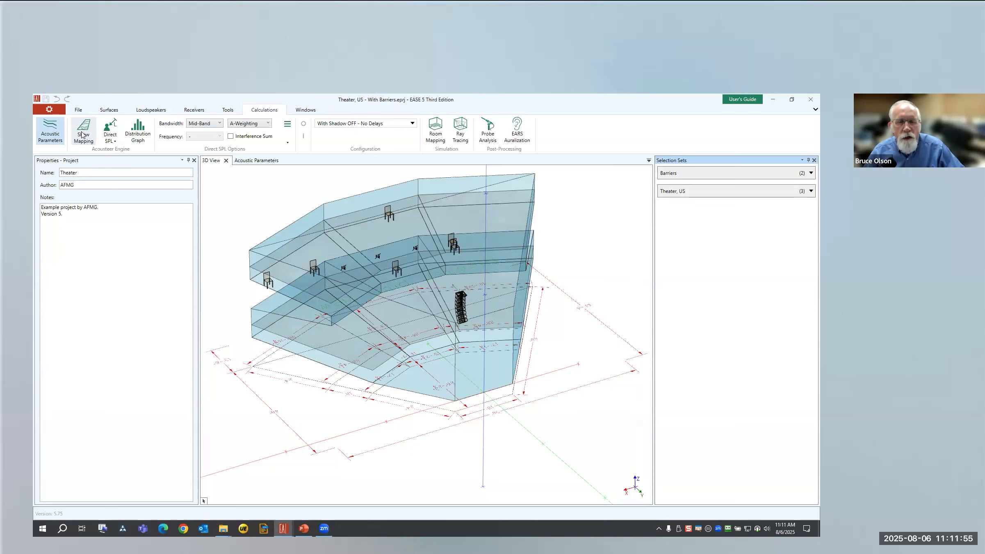
left_click(83, 135)
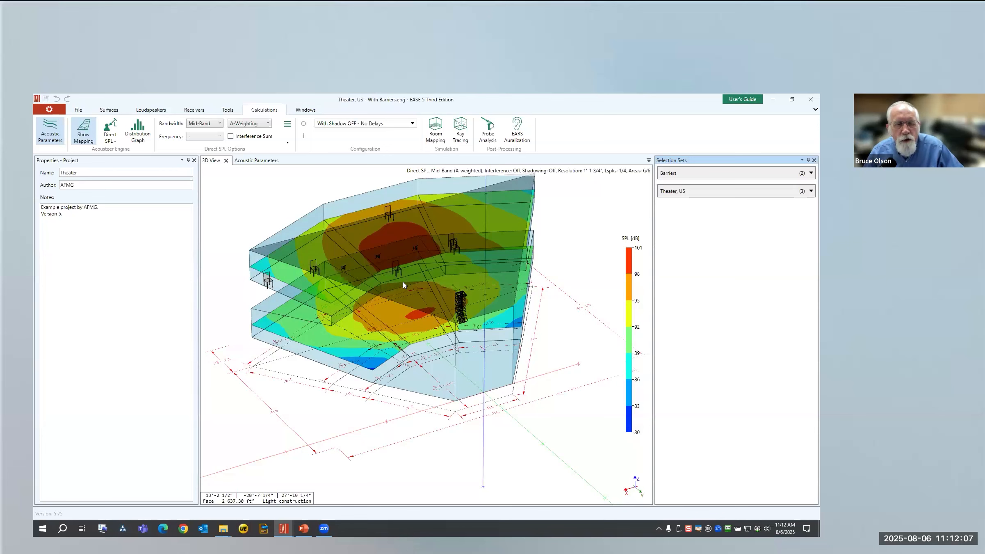
left_click(763, 173)
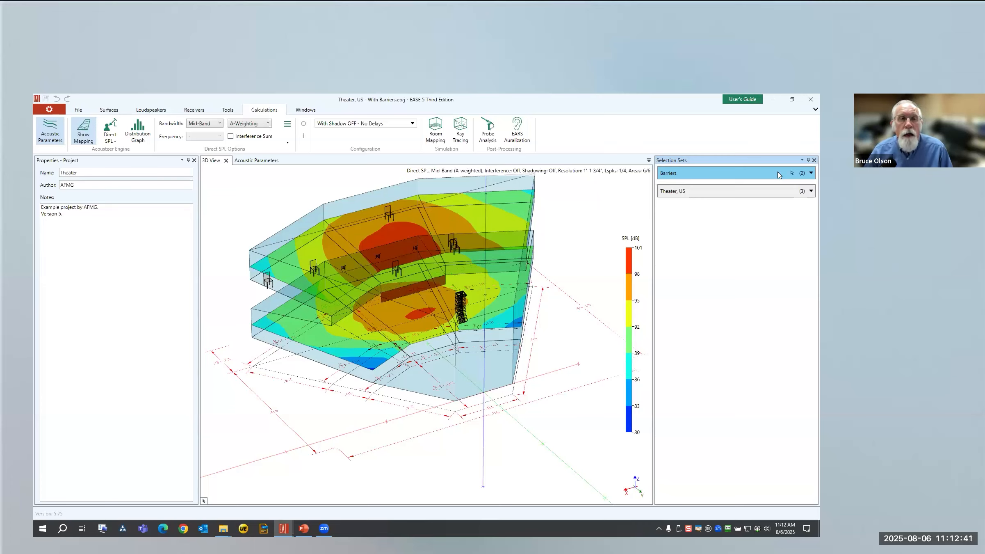
Switch the theater's calculation configuration to With Shadow ON - No Delays and view the area beneath the balcony
left_click(413, 123)
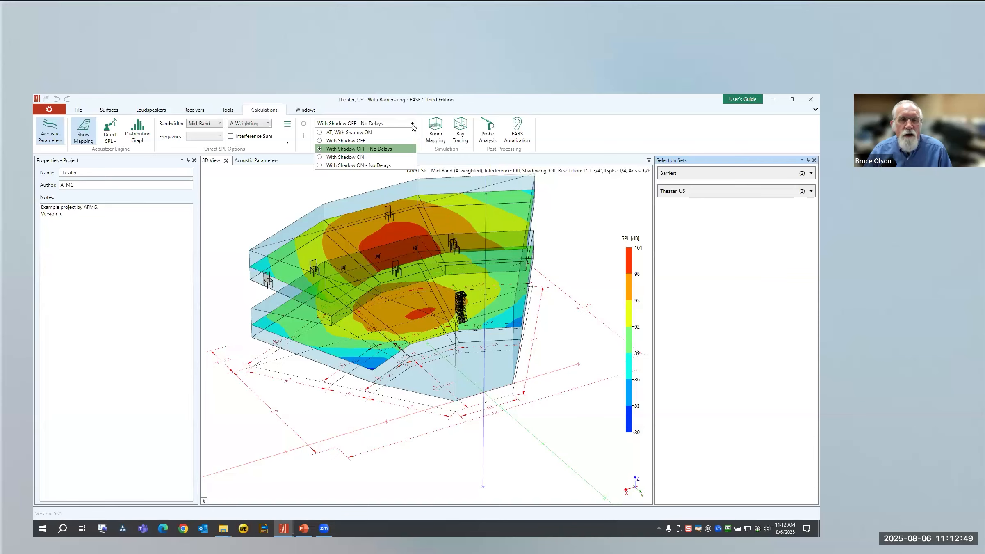
left_click(372, 164)
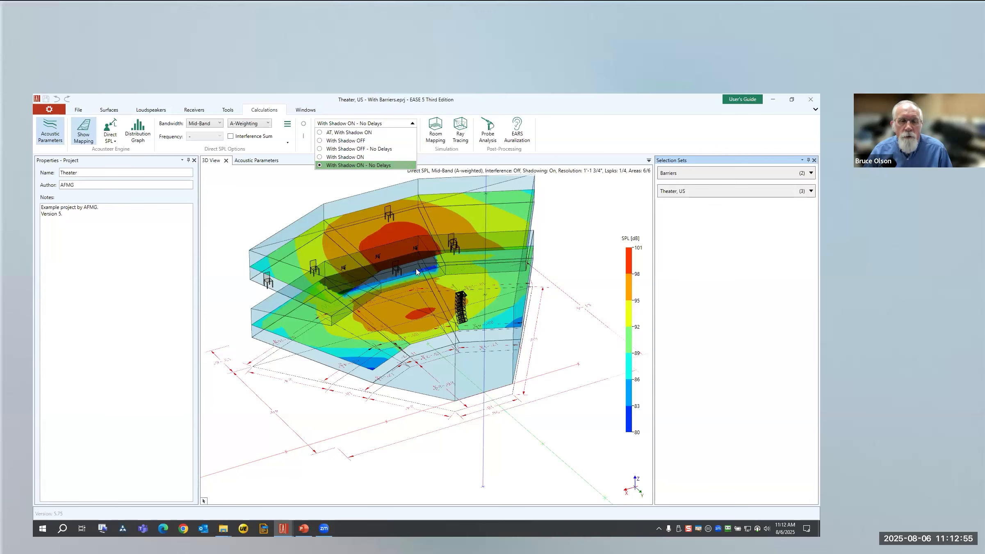
left_click_drag(560, 363, 409, 225)
View the theater from the side and select the Main Array loudspeaker to show its aiming lines
mouse_move(734, 177)
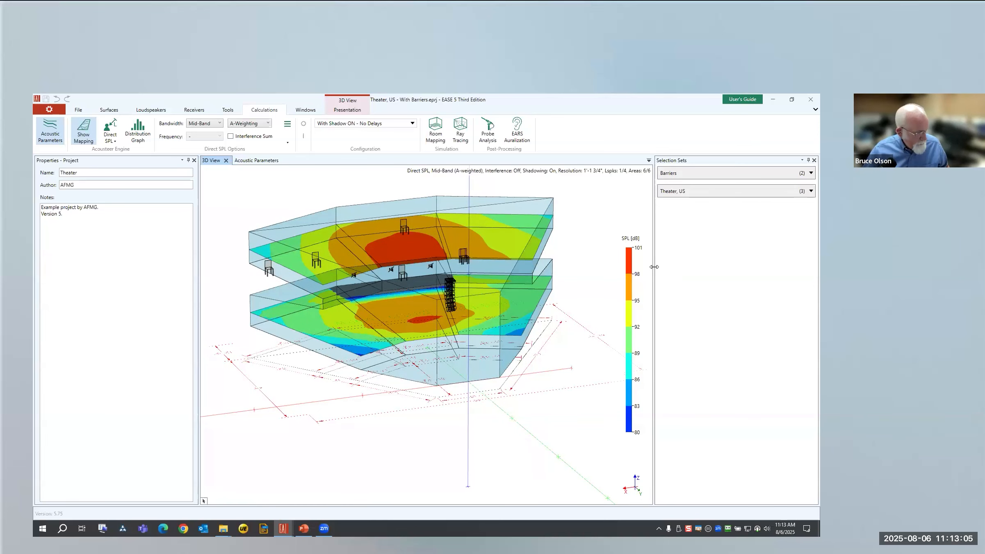
left_click(209, 161)
key("x")
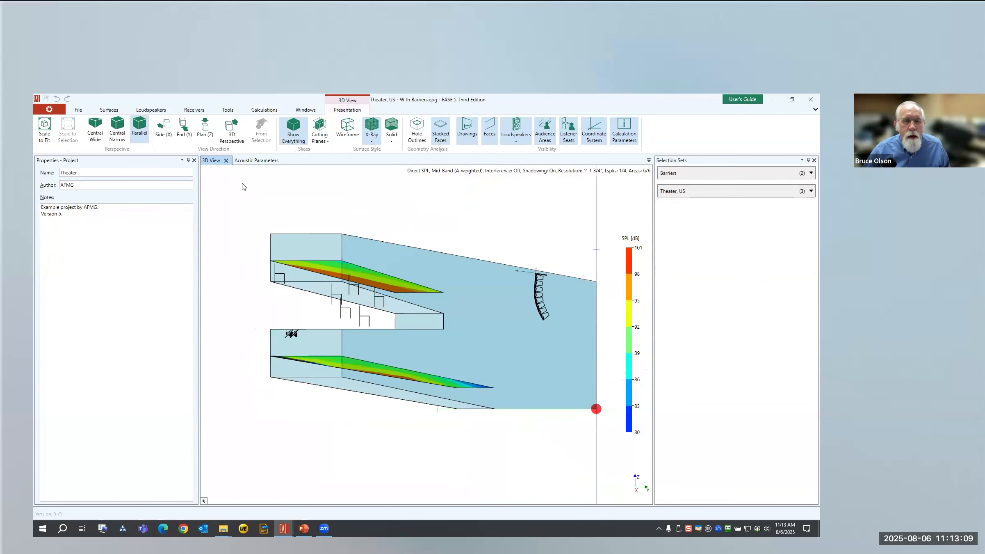
left_click_drag(532, 366, 547, 294)
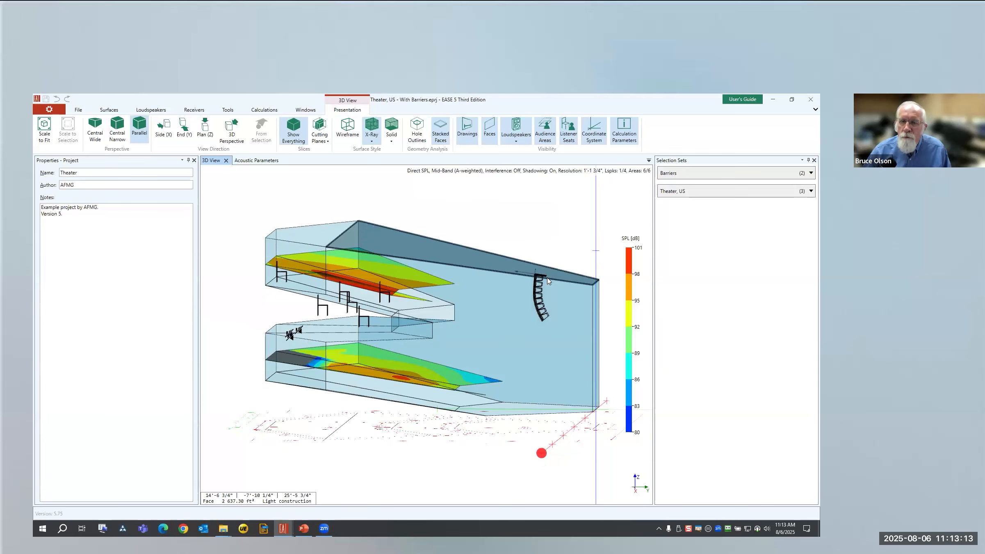
left_click(539, 279)
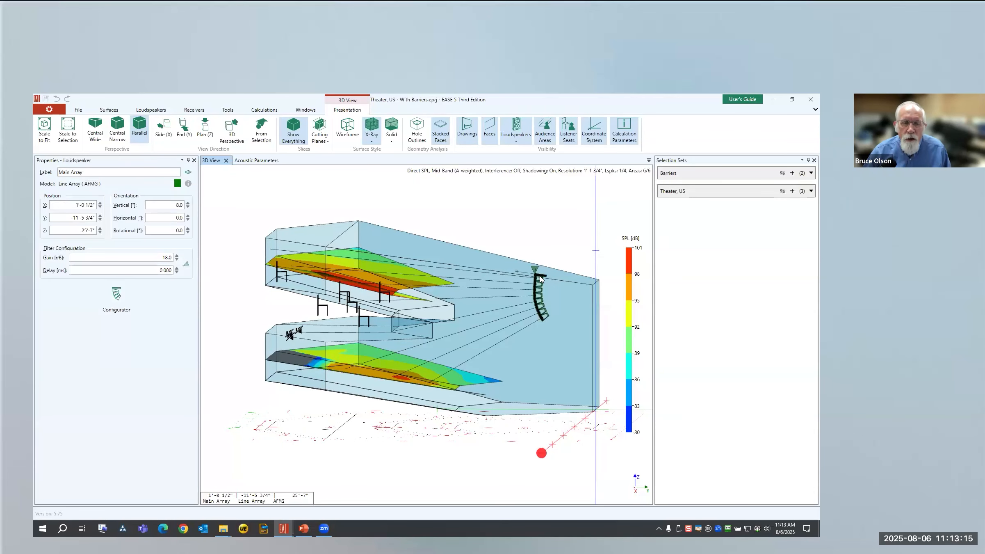
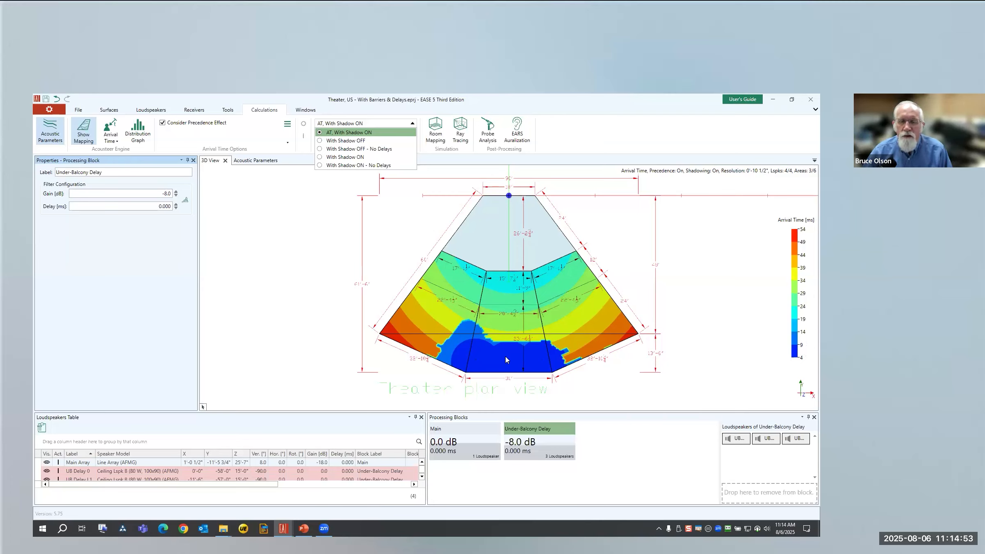
Set the delay of the Under-Balcony Delay processing block to 24 ms
left_click(147, 205)
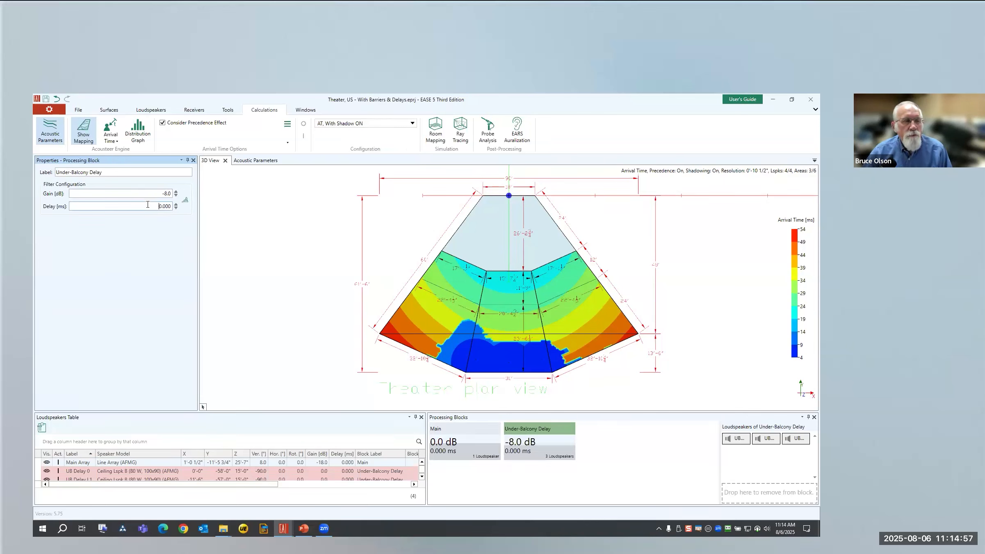
scroll(148, 205, "up", 3)
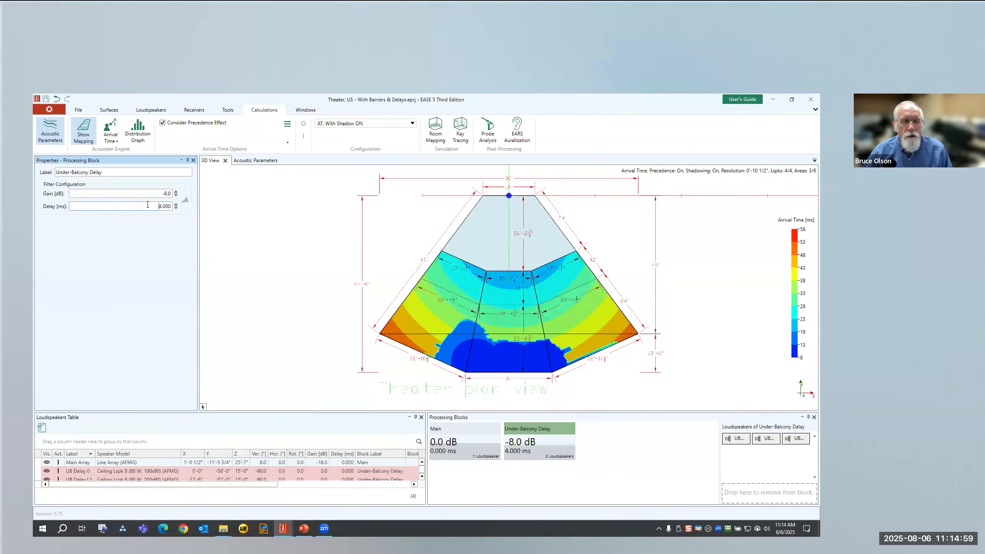
scroll(148, 204, "up", 9)
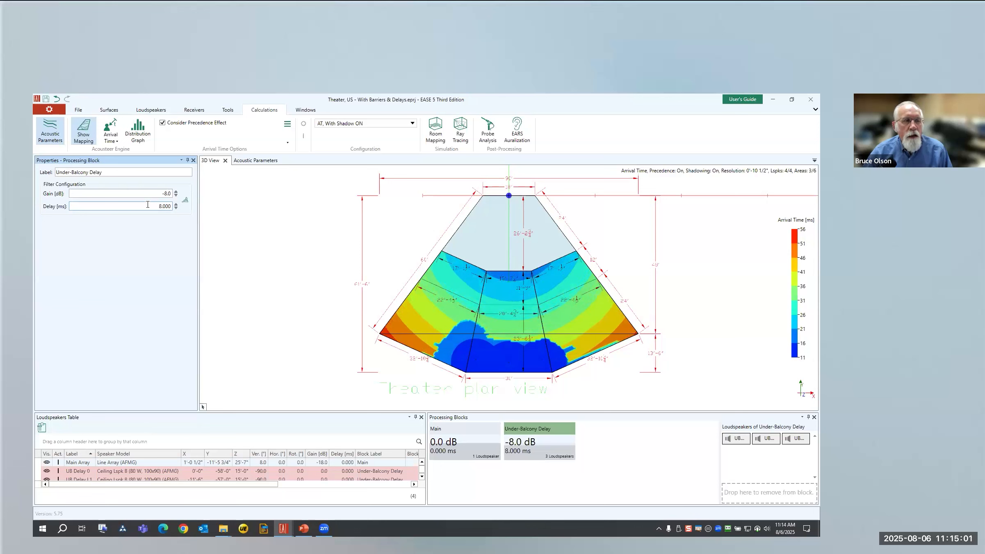
scroll(147, 204, "up", 14)
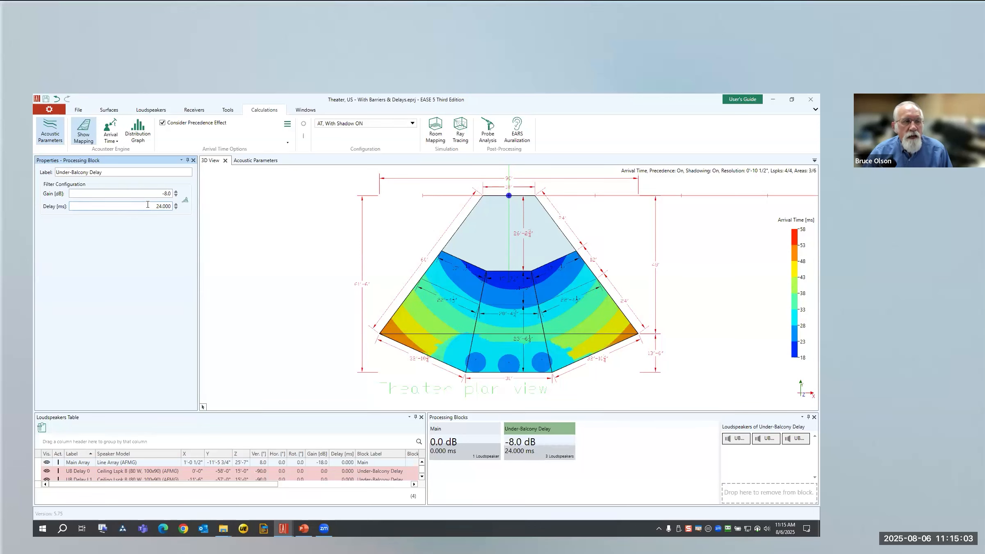
Raise the delay of the Under-Balcony Delay processing block to 35 ms and on to 45 ms
scroll(148, 204, "up", 1)
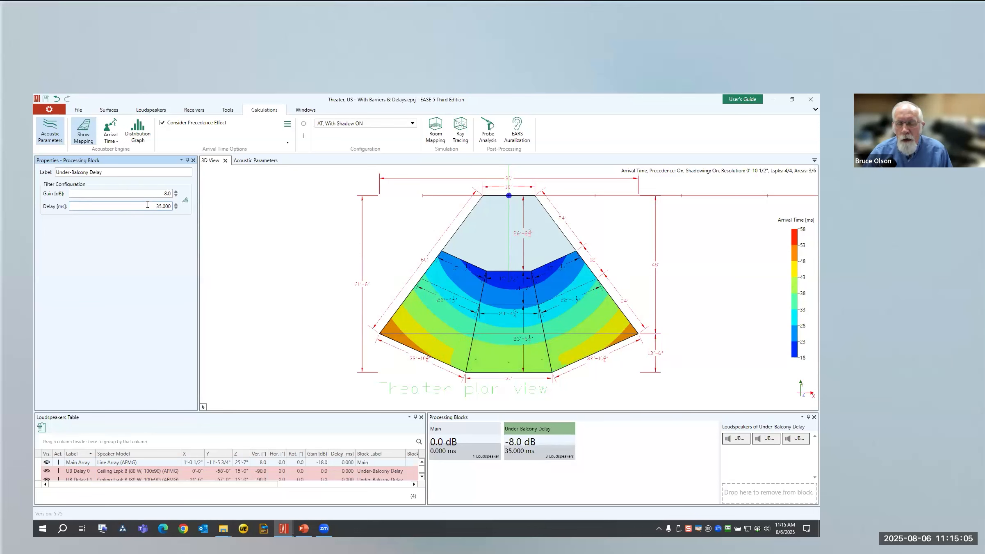
scroll(147, 204, "up", 4)
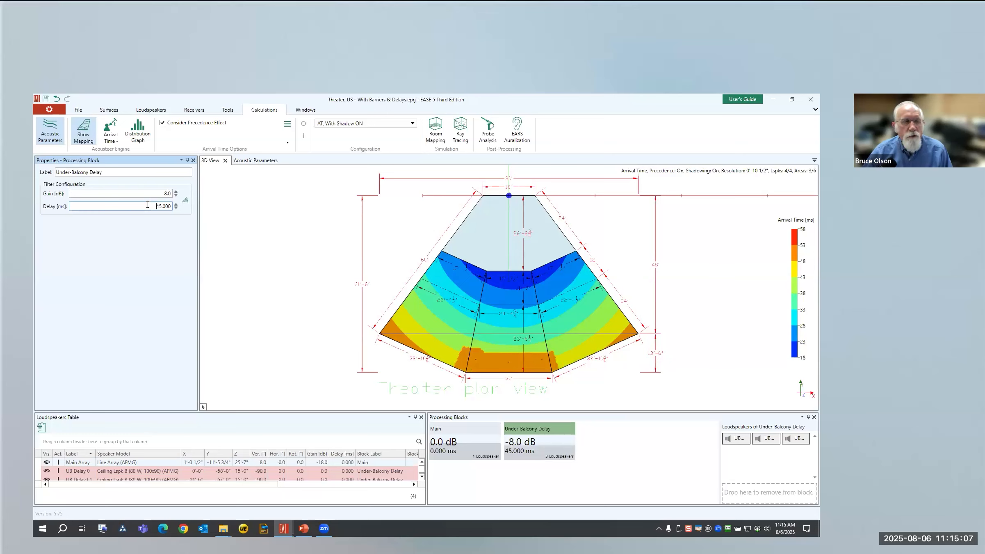
scroll(148, 204, "up", 1)
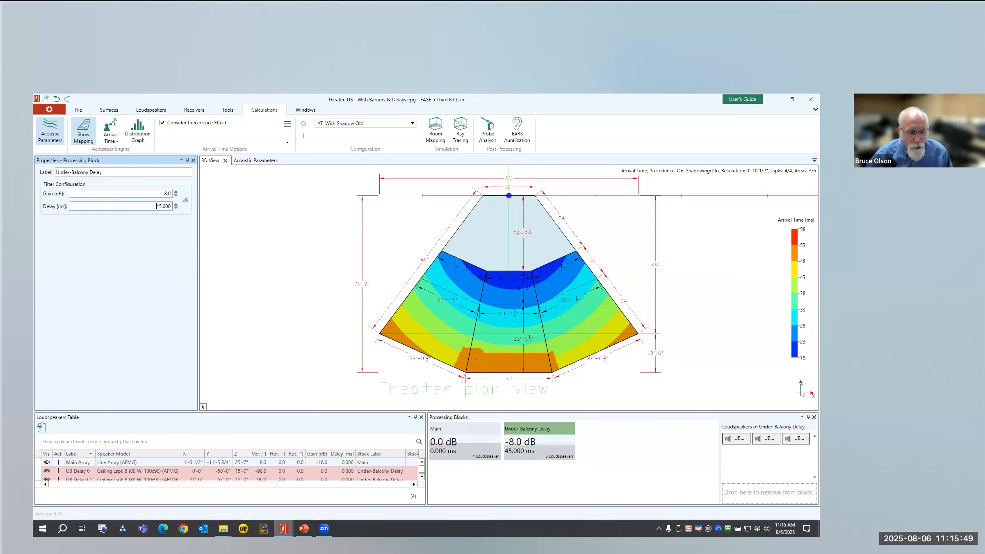
Switch to the MLC Showroom project and highlight its Front Fills & VIP, House System and Portable System selection sets
mouse_move(283, 528)
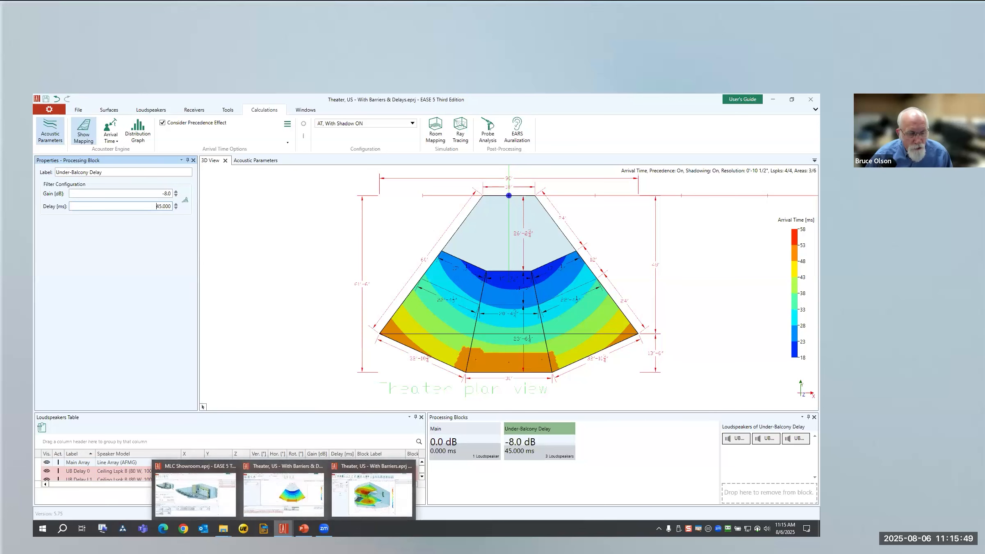
left_click(189, 468)
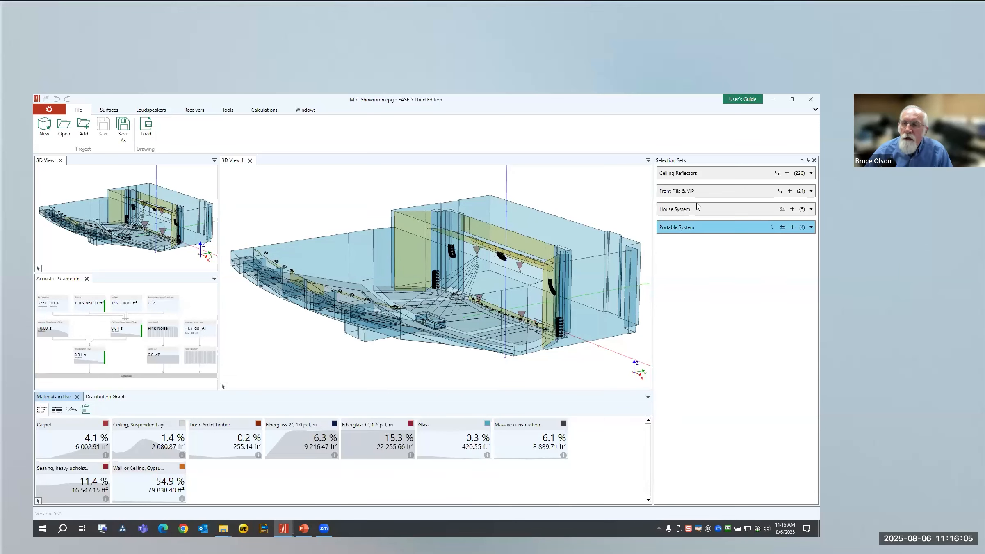
left_click(700, 190)
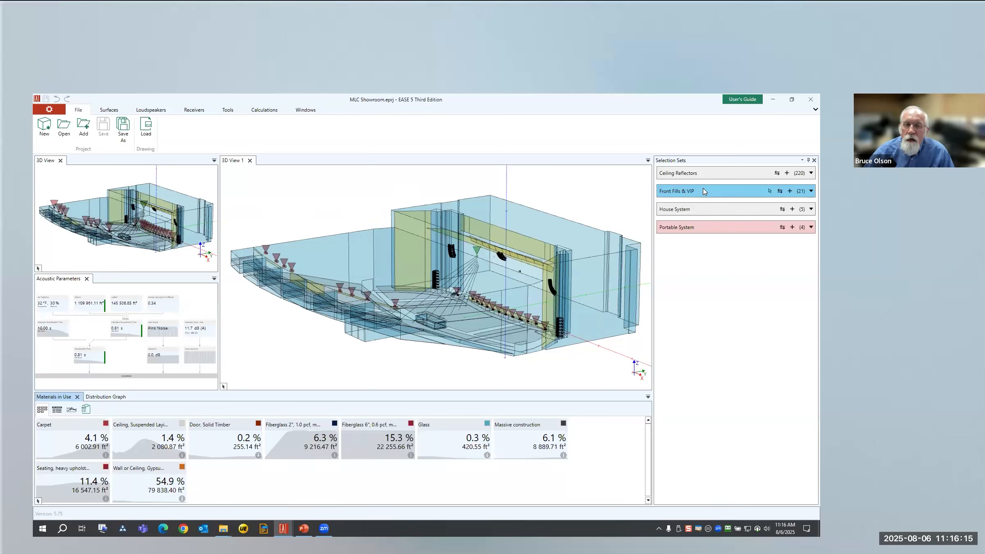
left_click(702, 209)
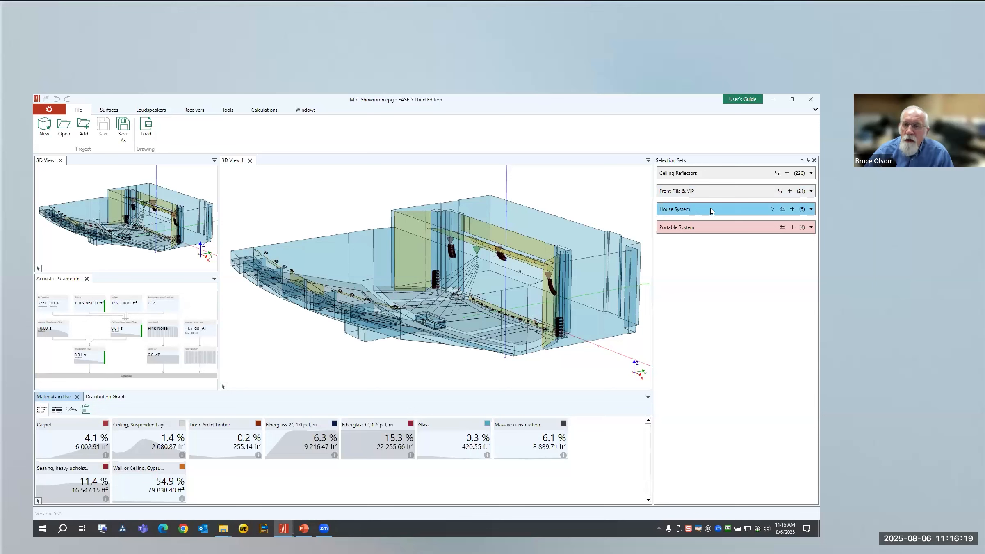
left_click(752, 211)
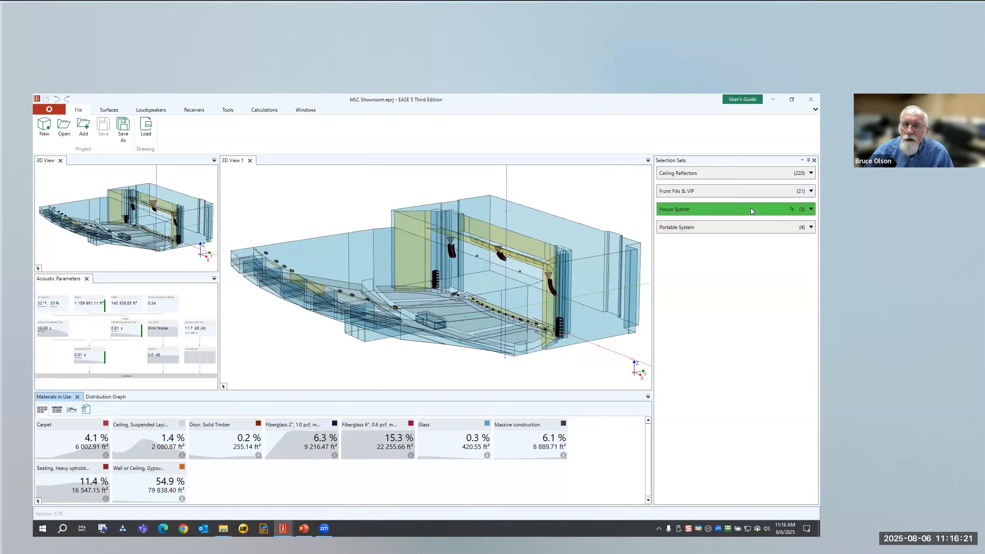
left_click(738, 228)
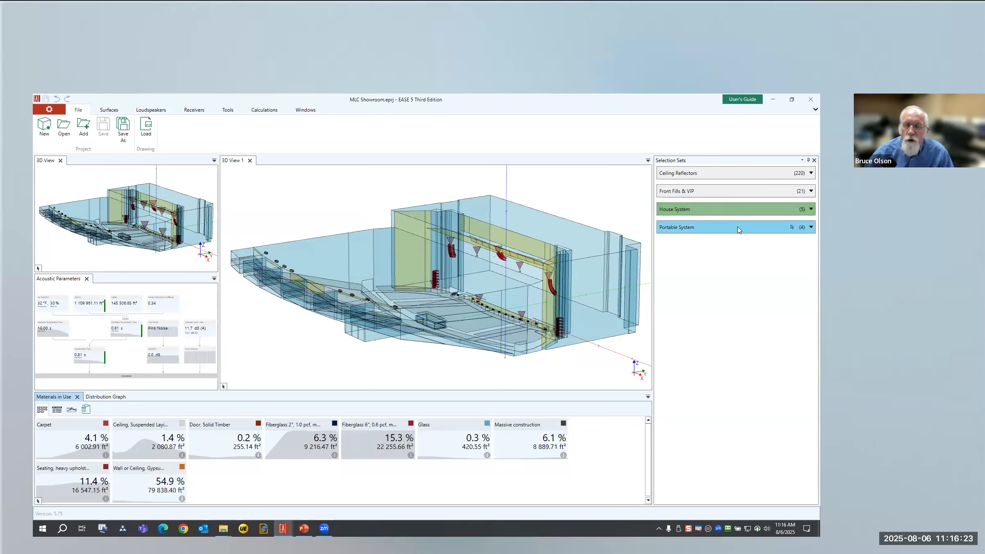
left_click(738, 228)
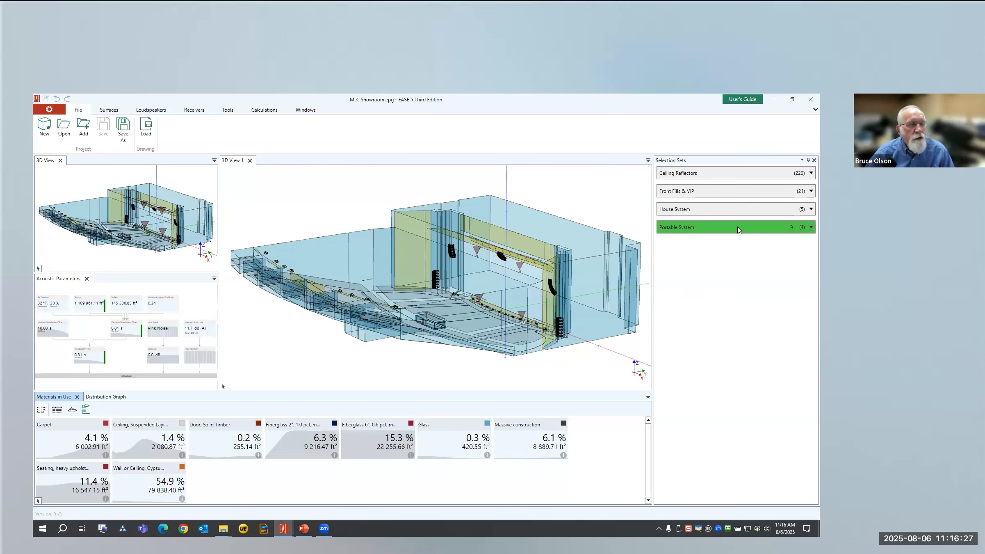
left_click(728, 211)
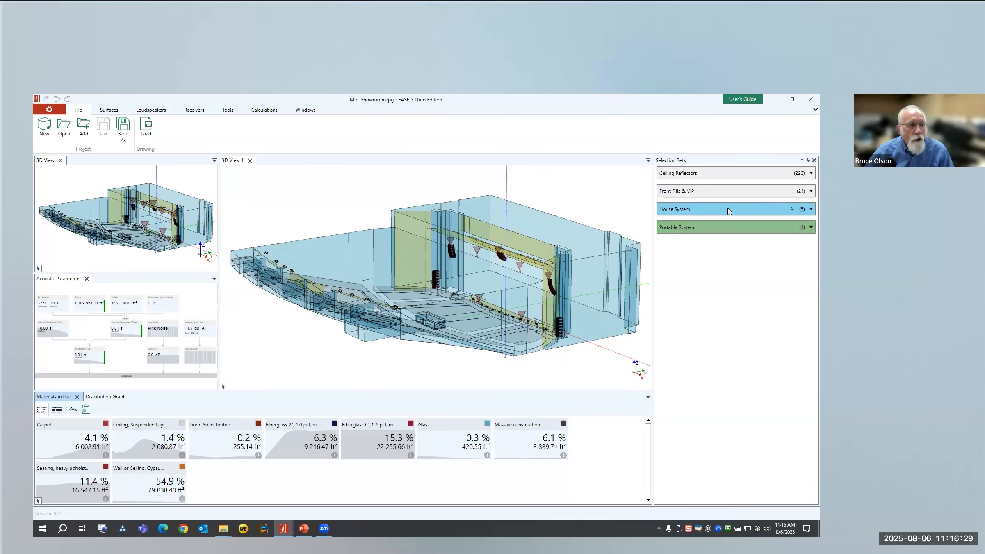
left_click(728, 210)
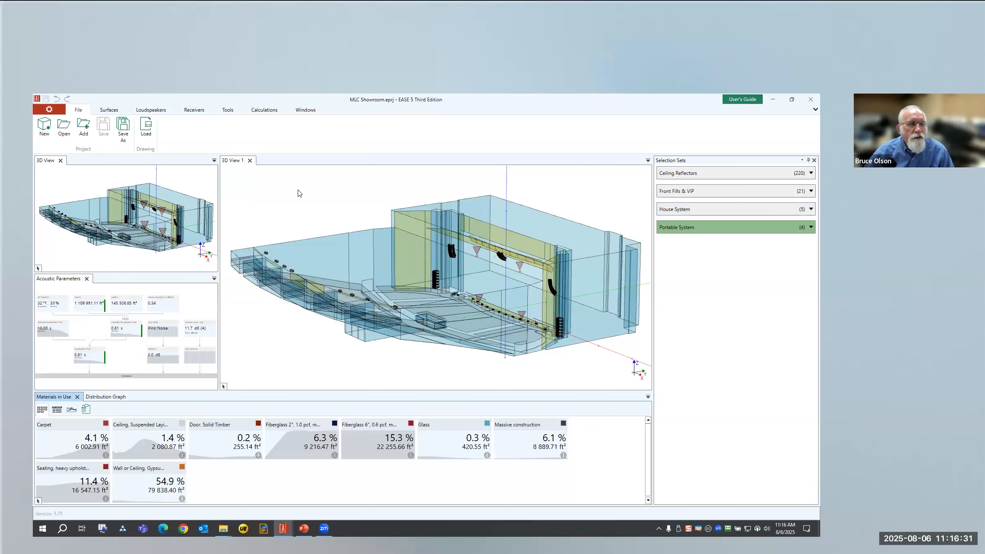
Hide the room faces in the small 3D view of the MLC Showroom
left_click(41, 162)
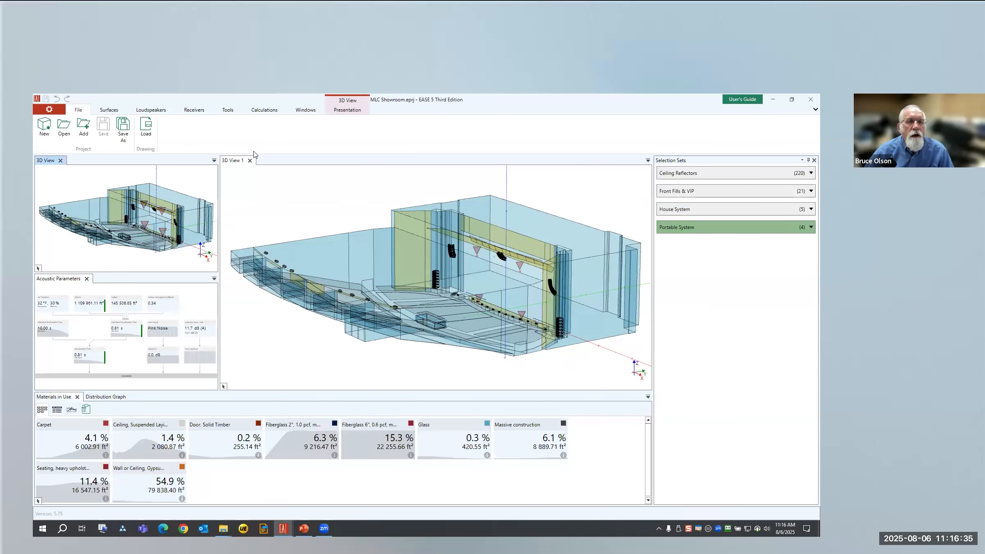
left_click(355, 112)
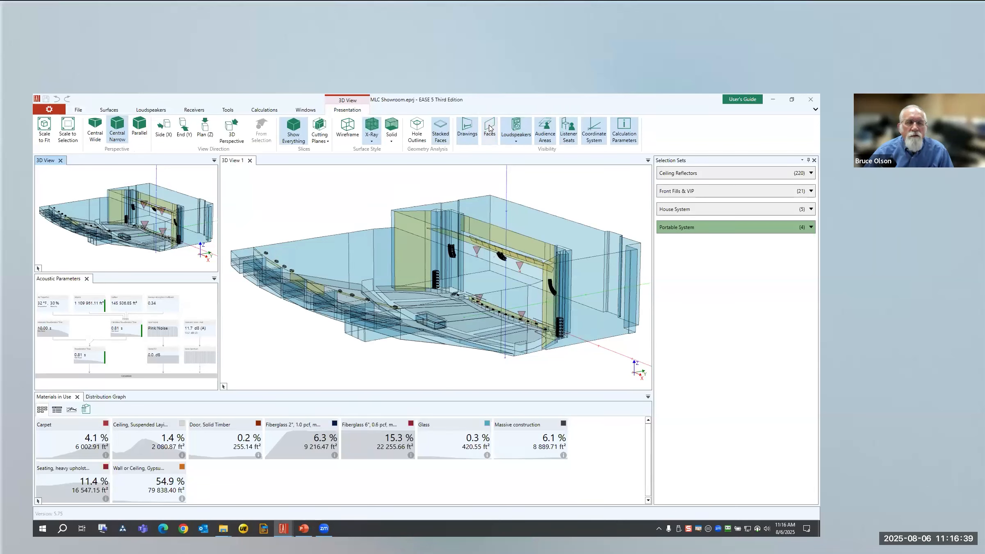
left_click(490, 127)
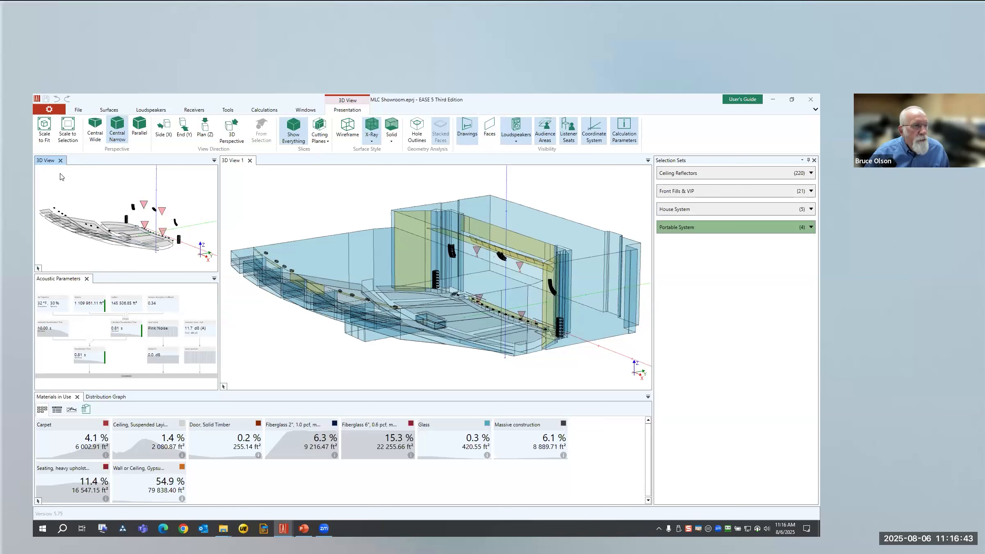
View the seating areas in parallel plan projection from both orientations, and return to a 3D perspective of them
key("alt+p")
key("alt+z")
key("alt")
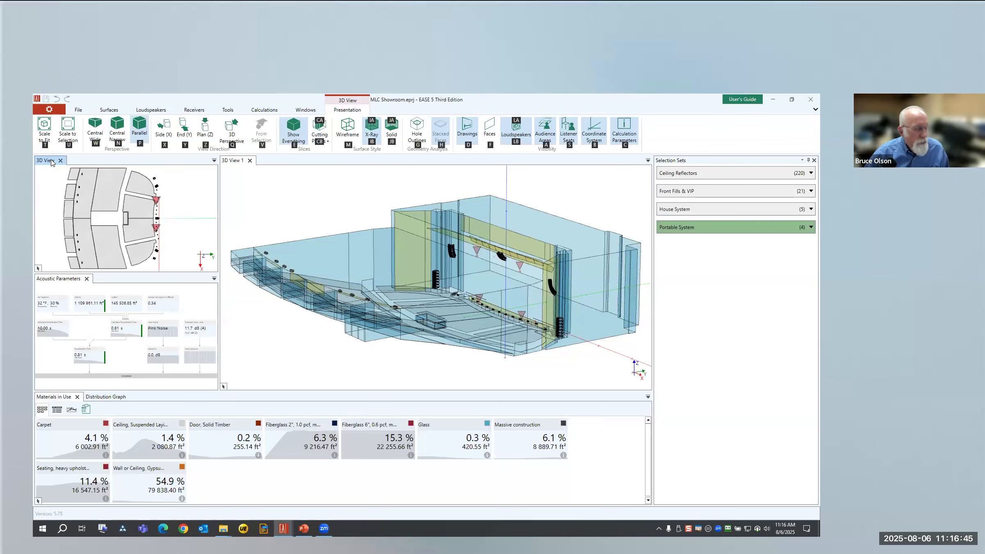
key("z")
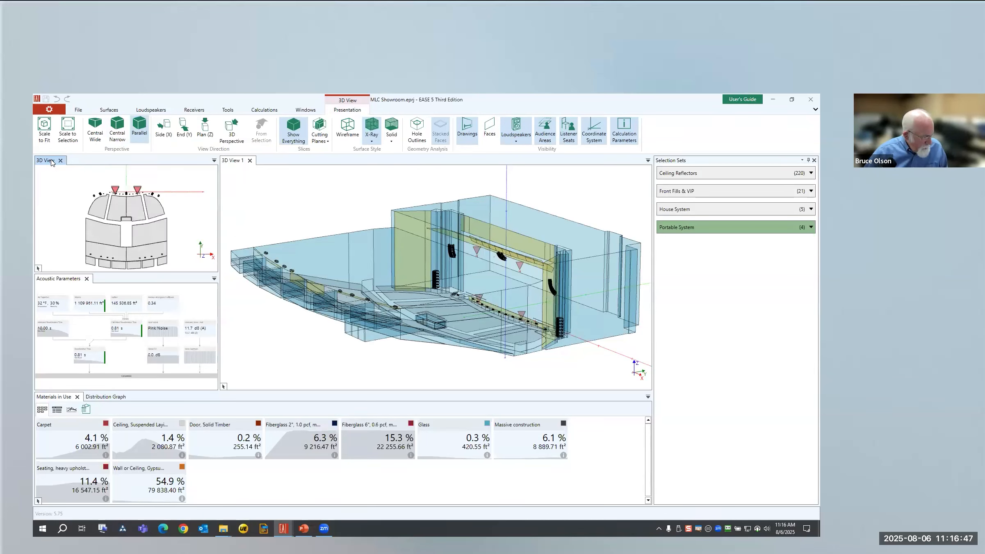
key("alt")
key("3")
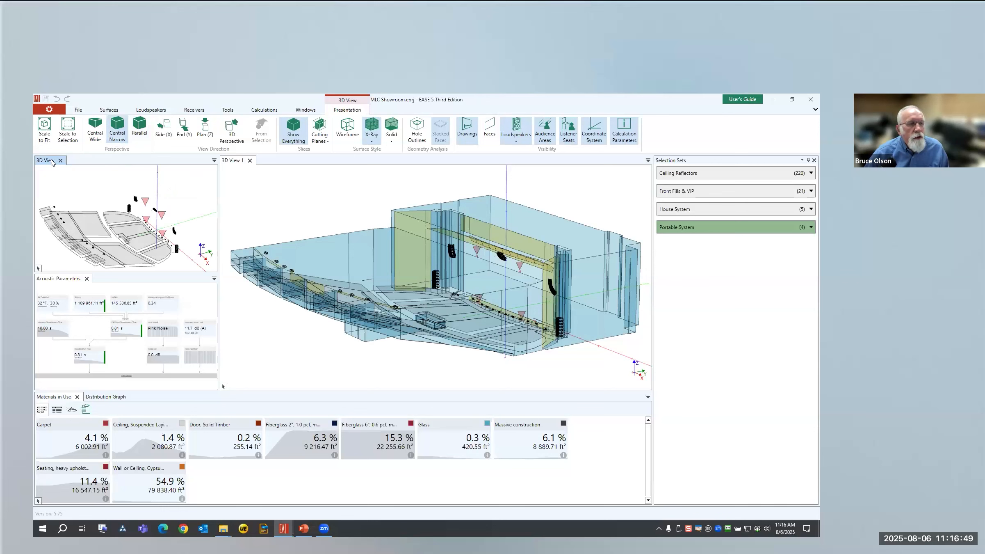
key("alt")
key("3")
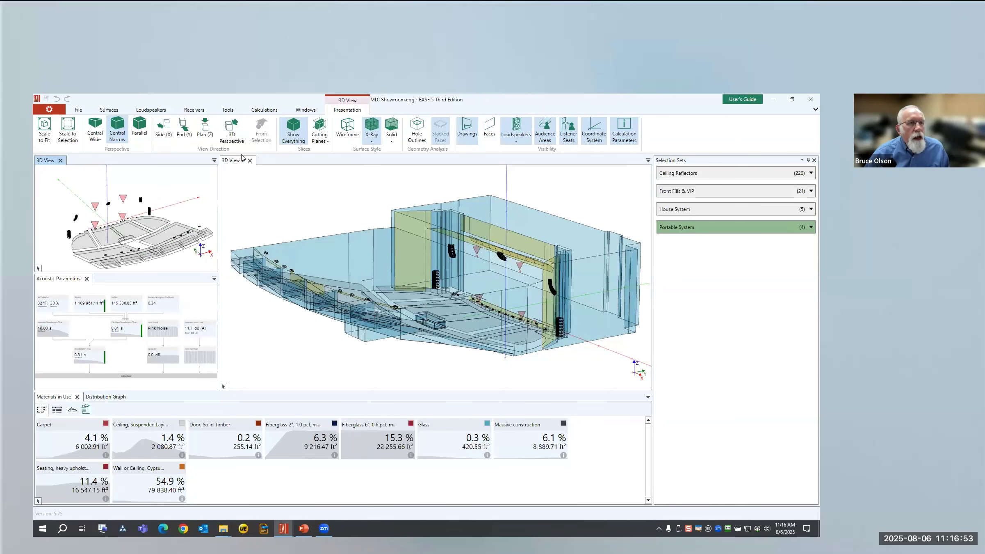
Display the direct SPL mapping on the audience areas for the MB House System configuration
left_click(266, 111)
left_click(91, 128)
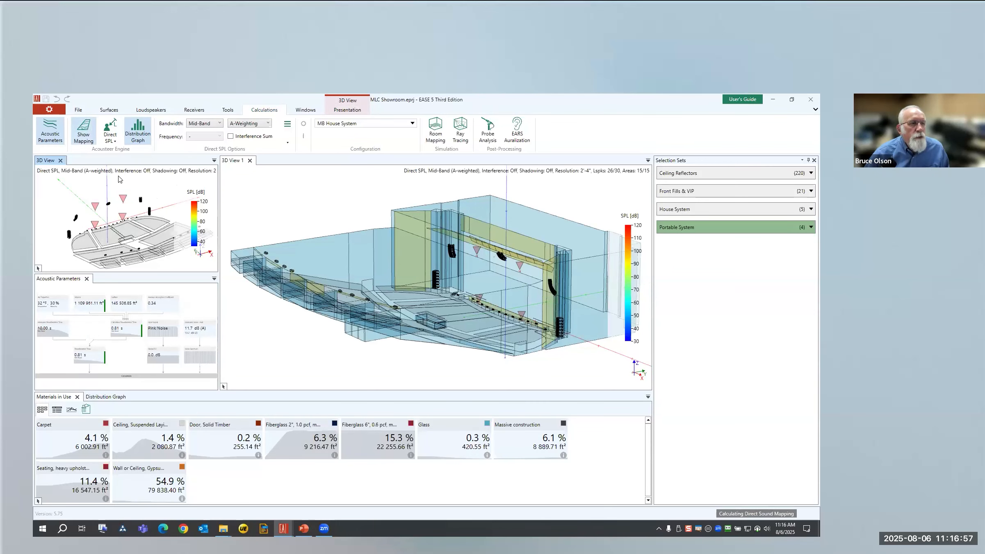
left_click(41, 164)
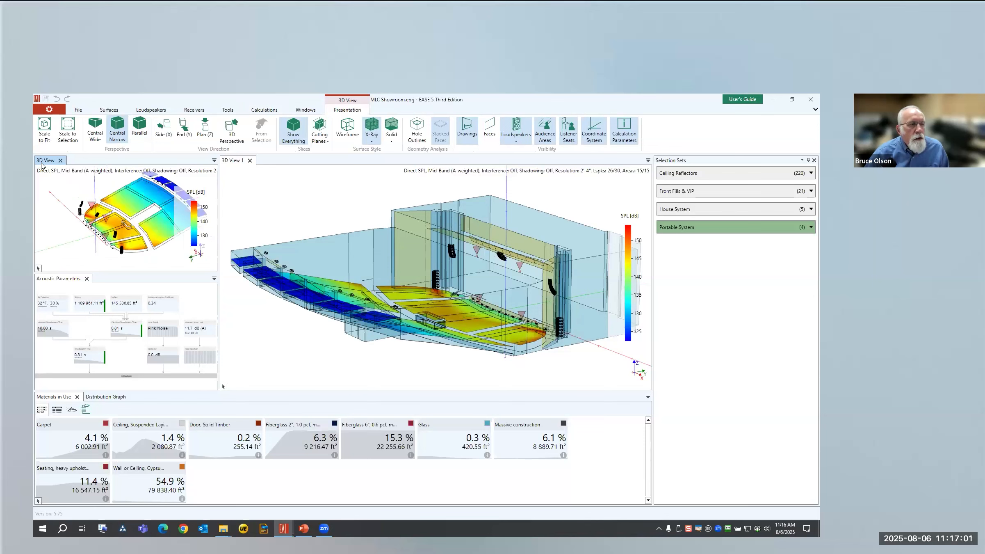
key("p")
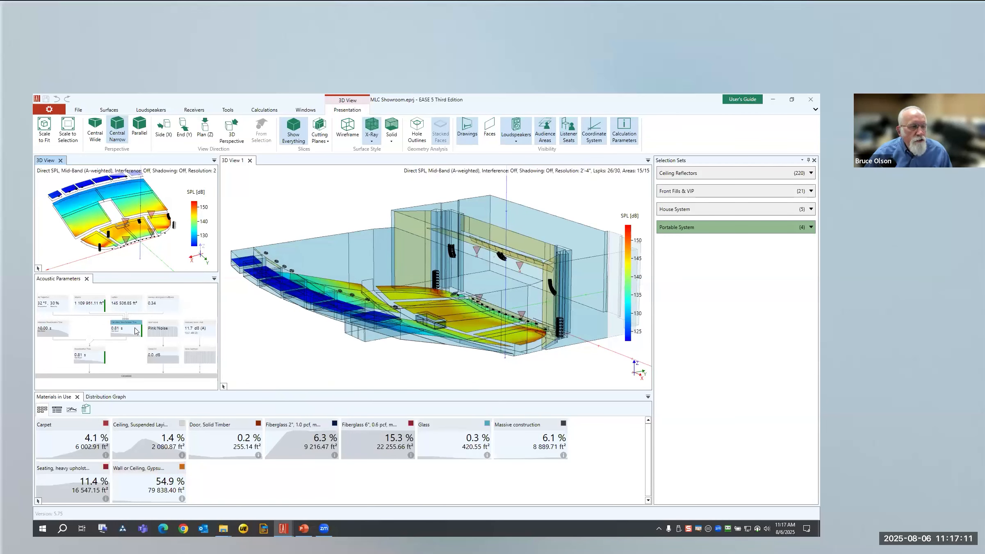
Examine the Input Signal acoustic parameter, and show the distribution graph with a class width of 3.0 dB
left_click(159, 324)
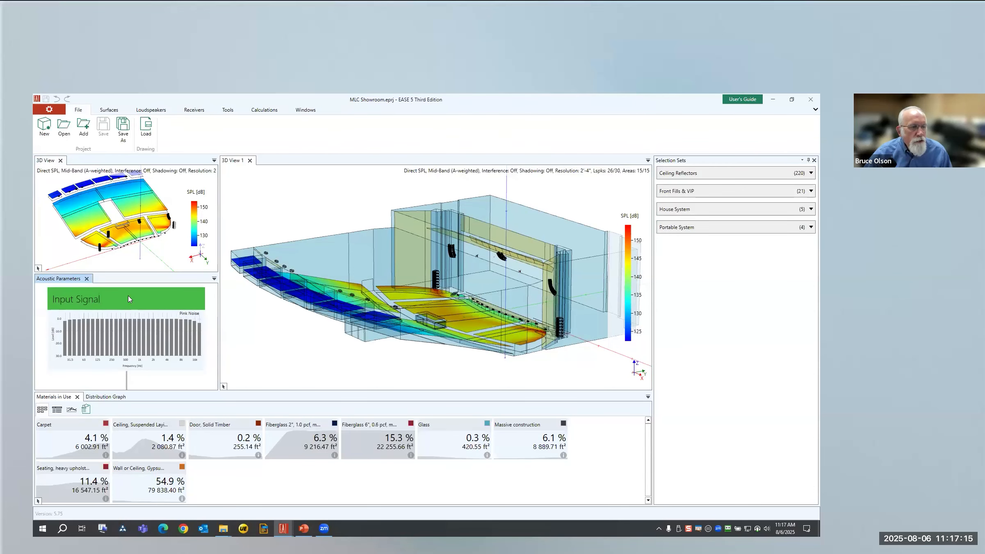
left_click(129, 298)
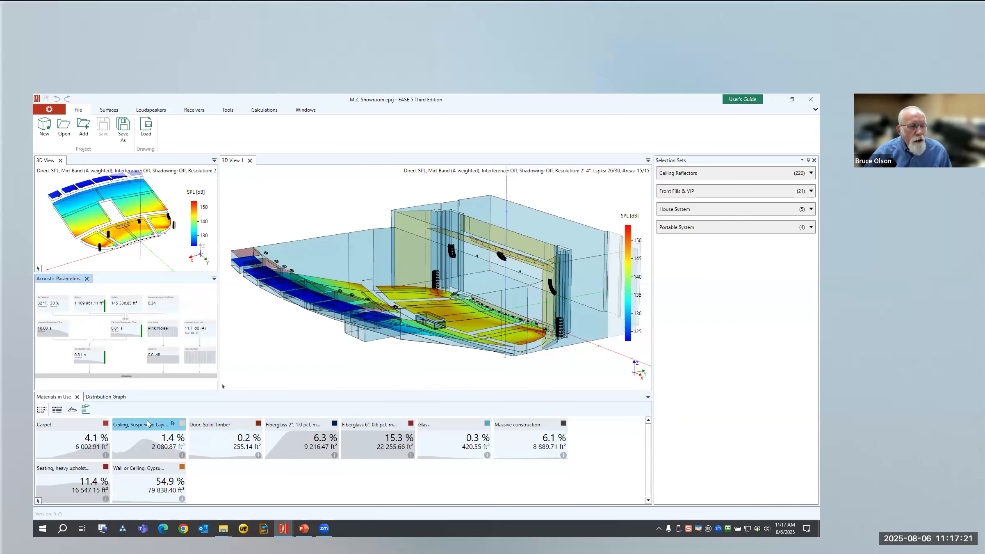
left_click(104, 397)
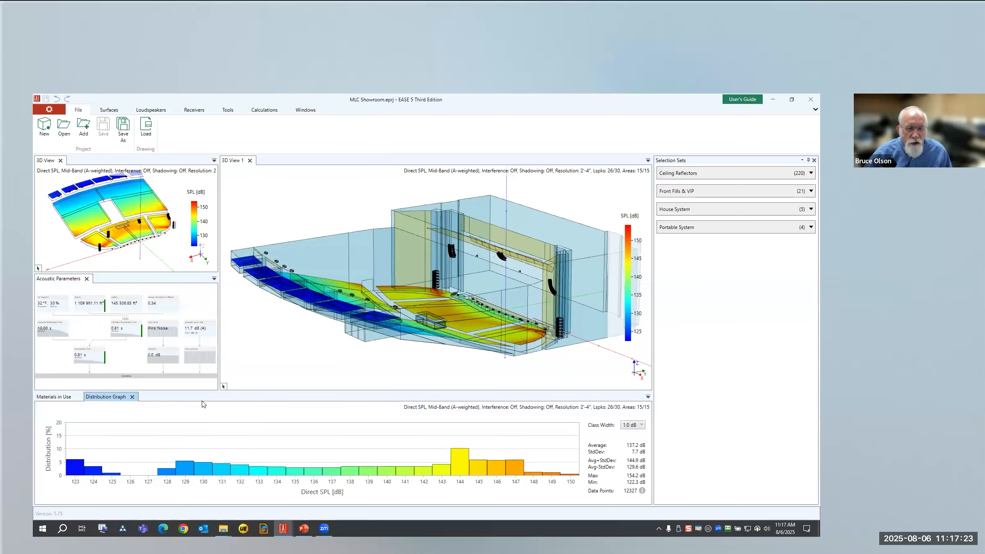
left_click(624, 427)
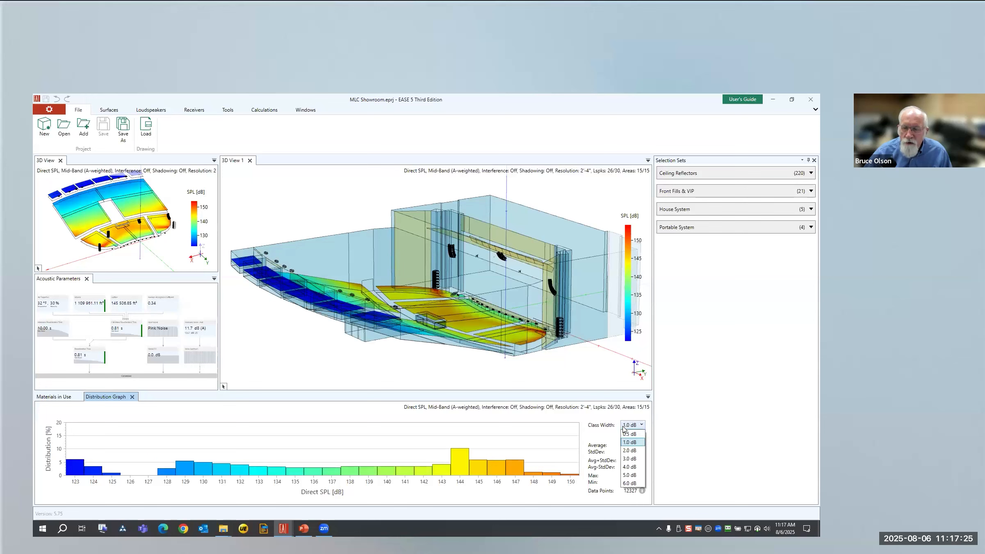
left_click(626, 459)
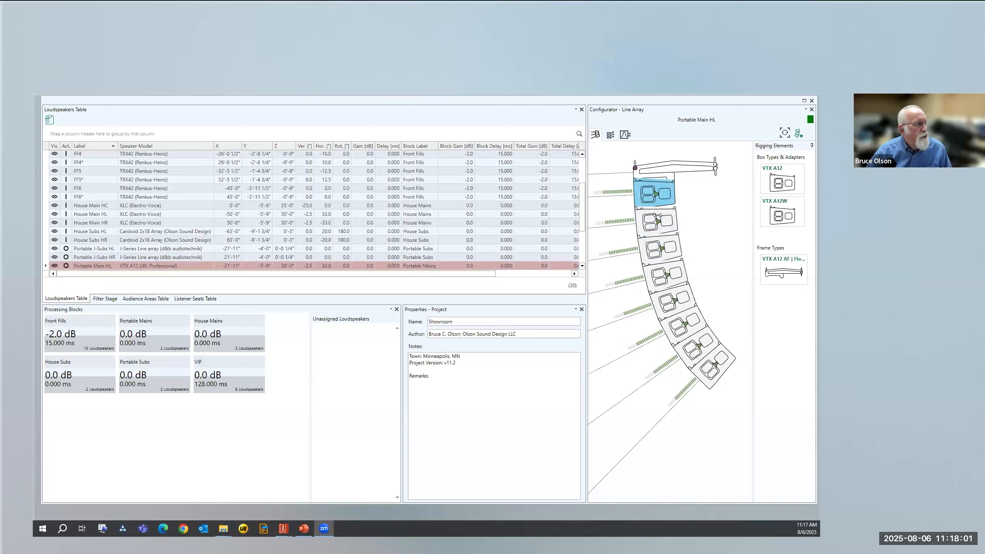
Select the Portable Mains processing block, and show the properties and line array configuration of the House Main HL loudspeaker
left_click(152, 250)
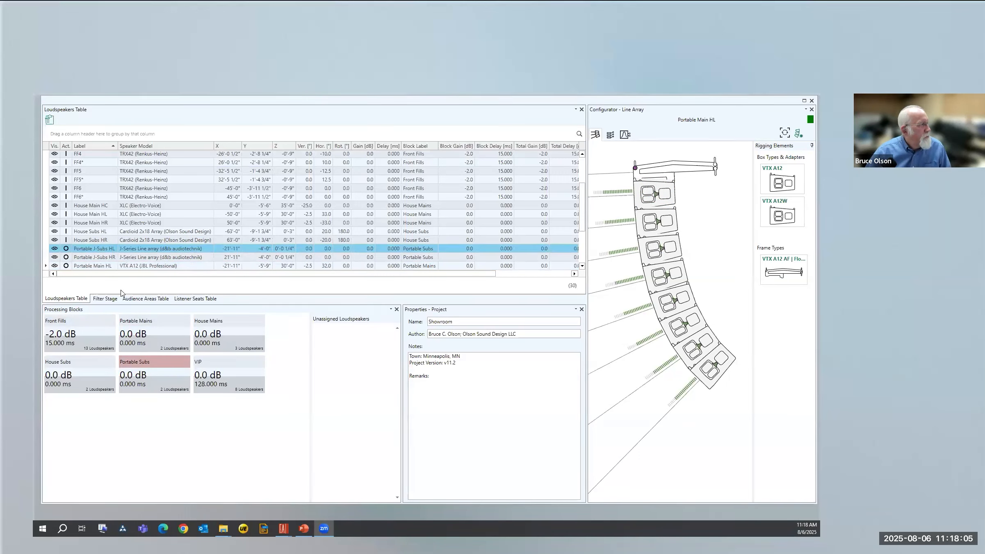
left_click(134, 324)
left_click(134, 324)
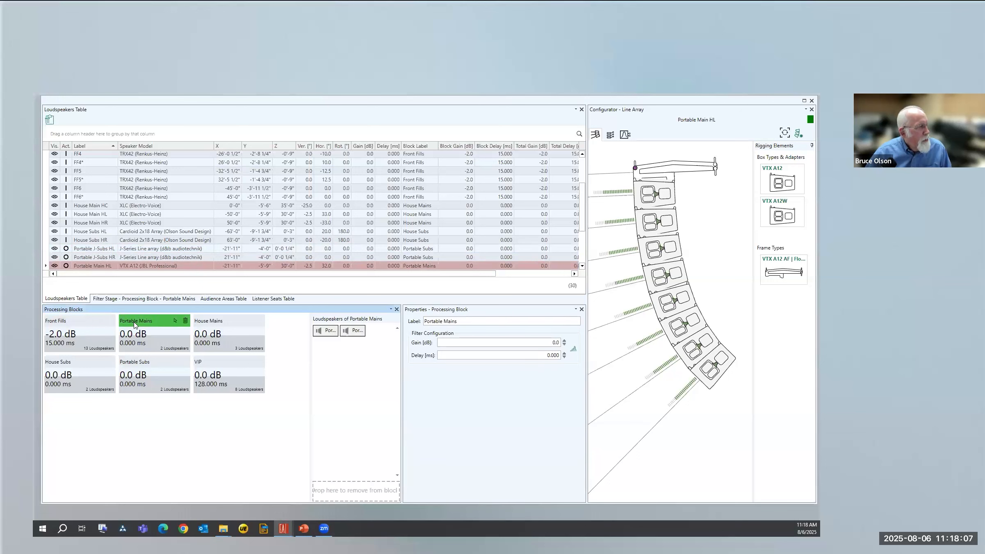
left_click(126, 216)
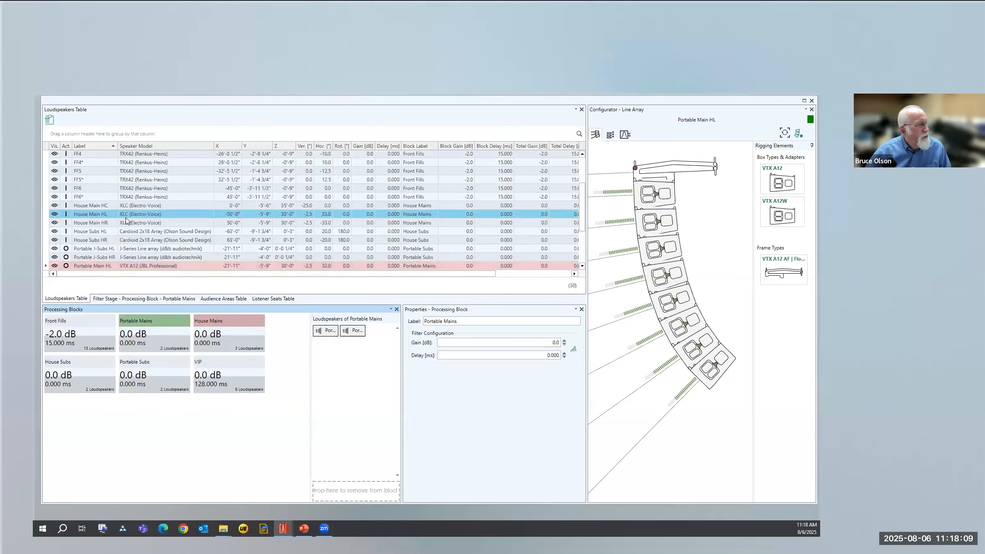
left_click(126, 218)
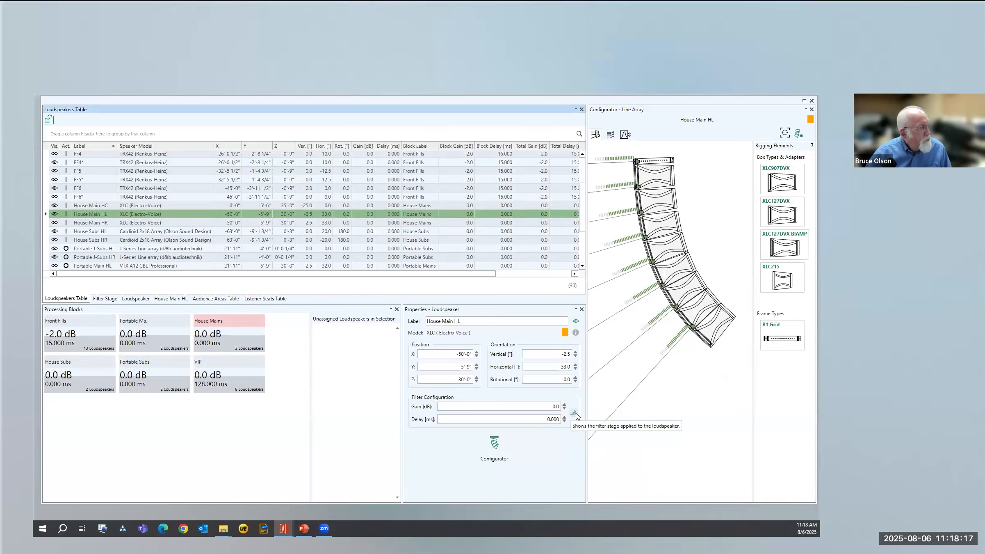
Review the filter stage of House Main HL and the tables of audience areas and listener seats
left_click(117, 300)
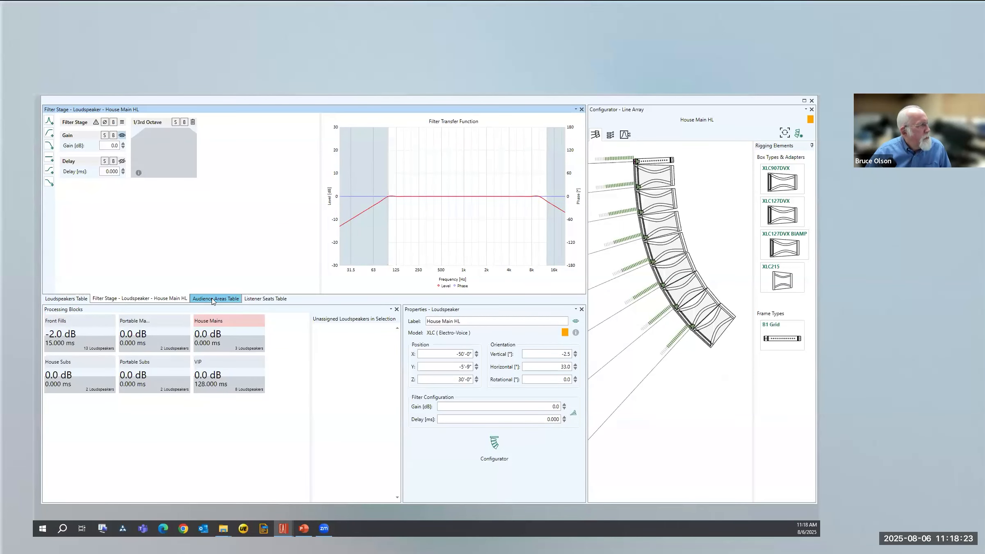
left_click(213, 300)
left_click(265, 298)
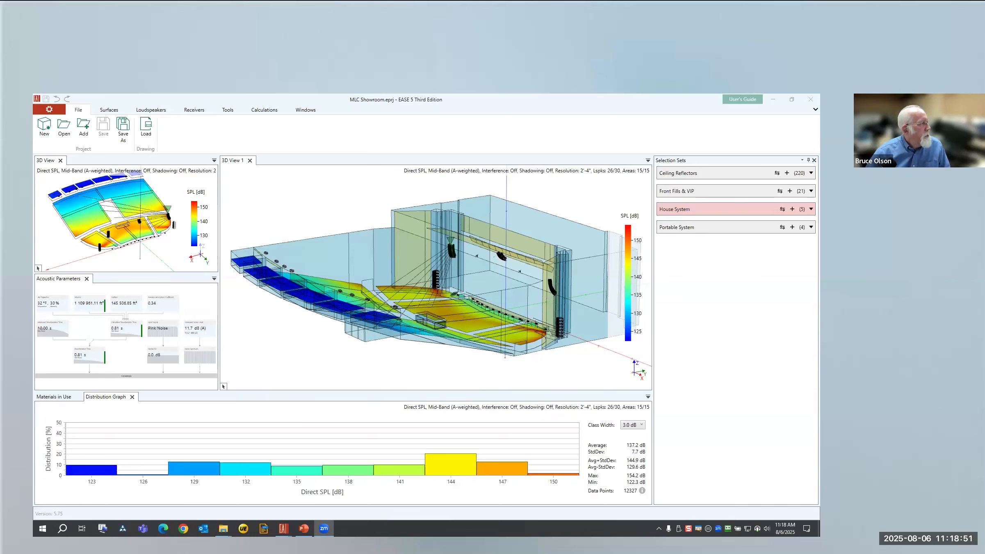
left_click(718, 191)
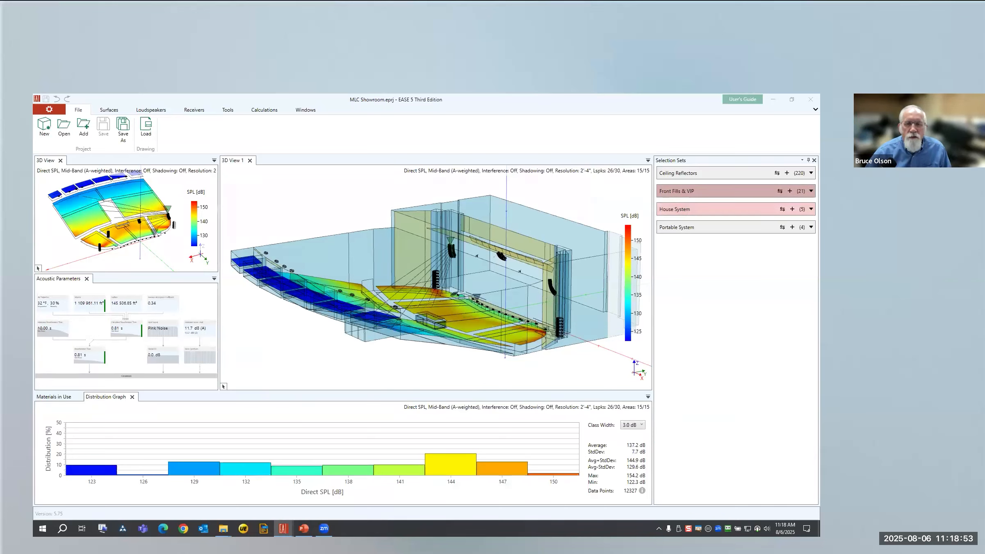
left_click(717, 209)
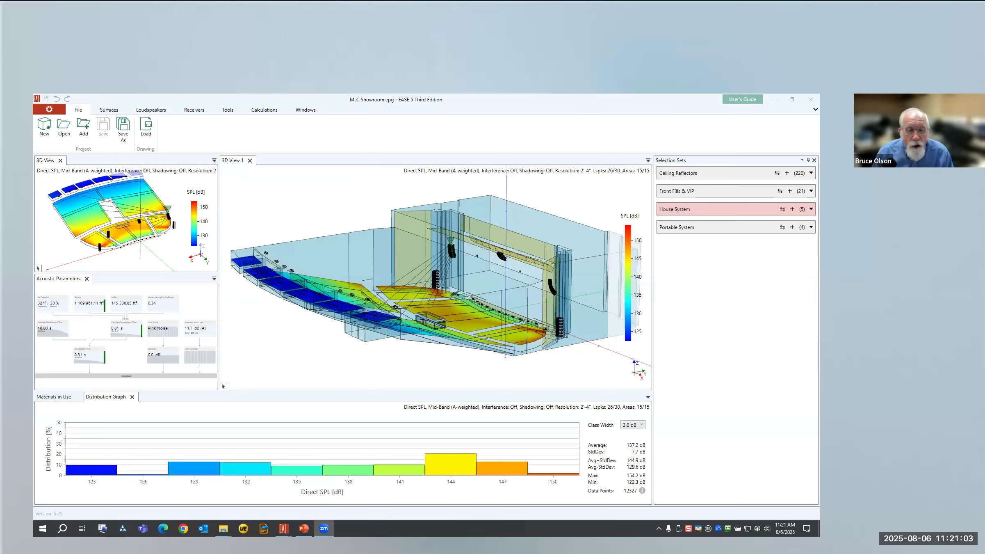
Lower the global gain in the acoustic parameters to -44.0 dB
left_click(157, 351)
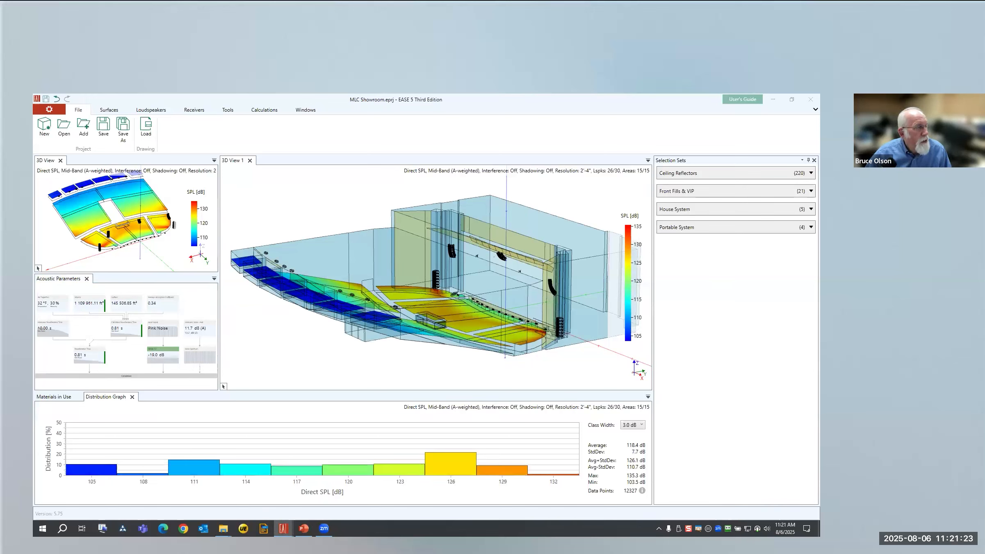
scroll(163, 355, "down", 1)
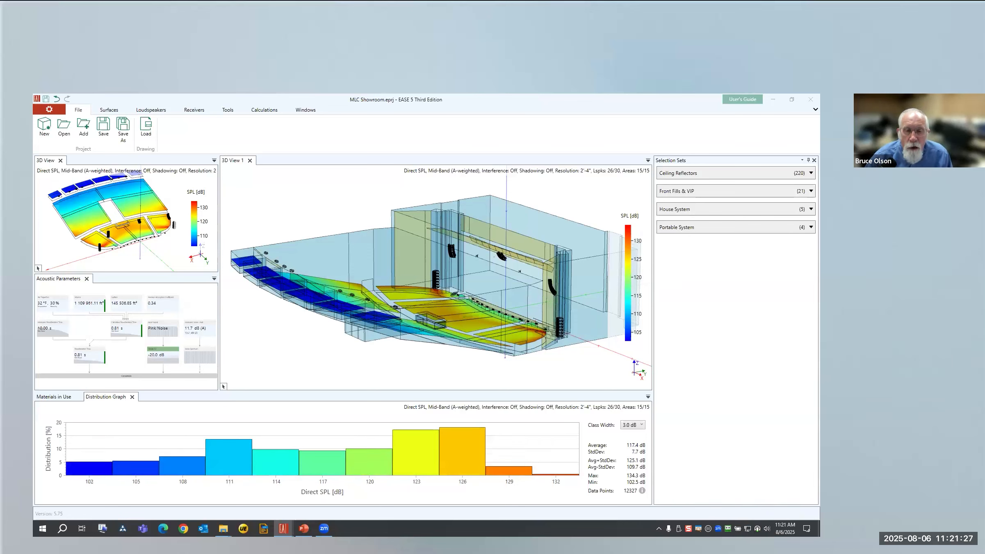
scroll(163, 354, "down", 9)
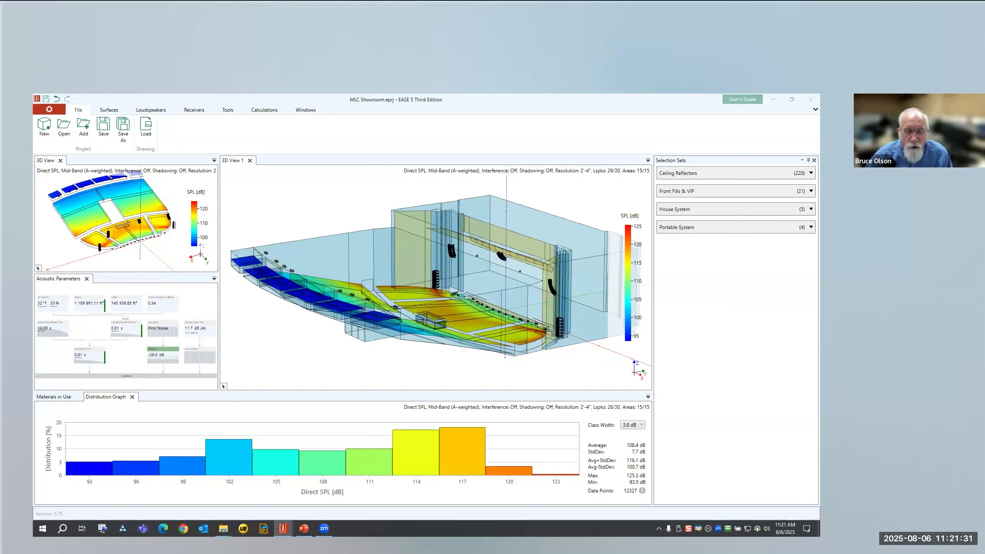
scroll(163, 355, "down", 6)
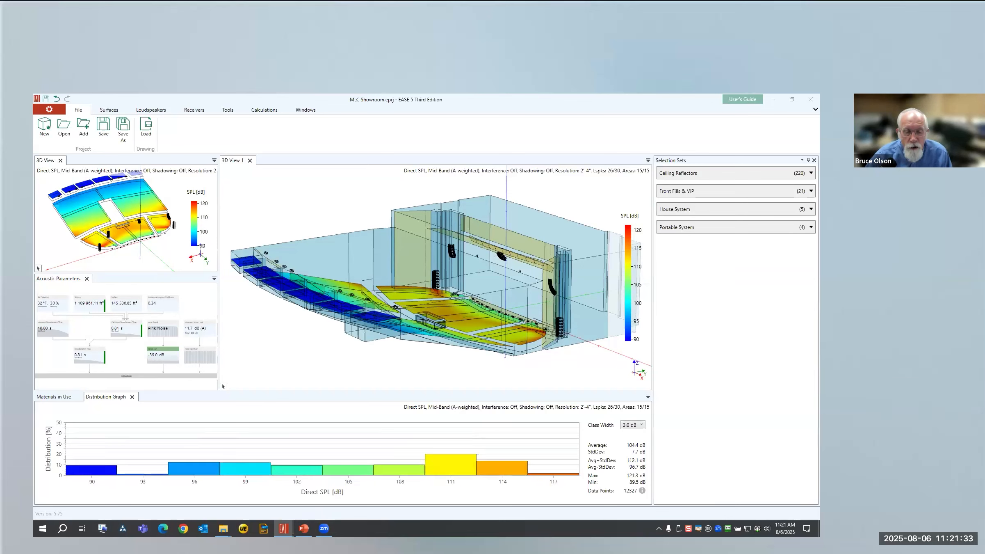
scroll(163, 354, "down", 5)
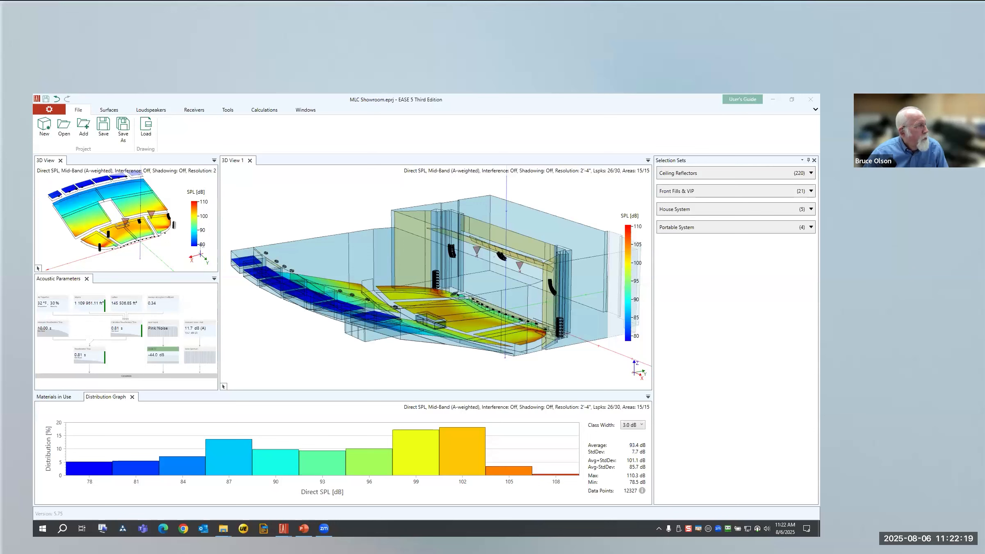
Select the Portable System selection set and activate the portable main loudspeakers in the MB House System configuration
left_click(697, 226)
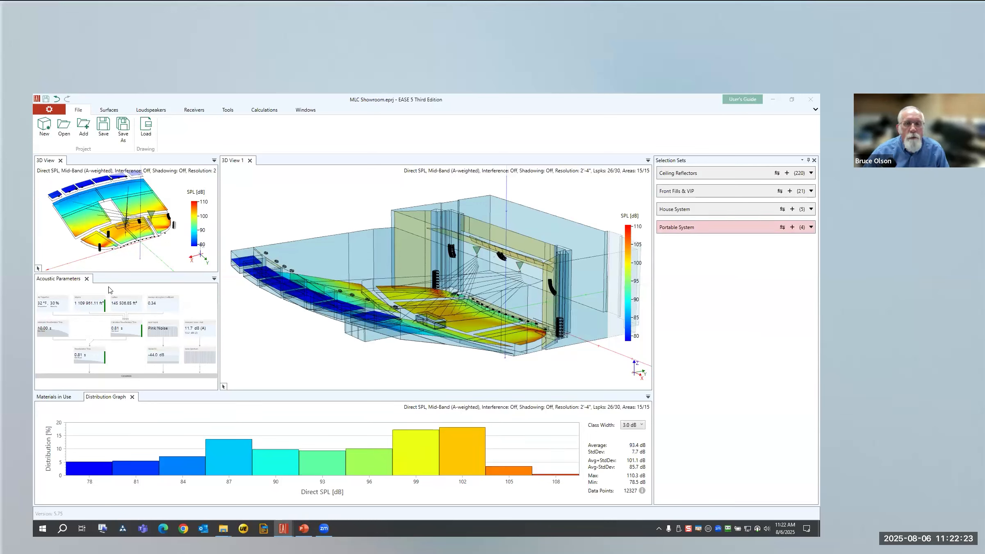
left_click(264, 110)
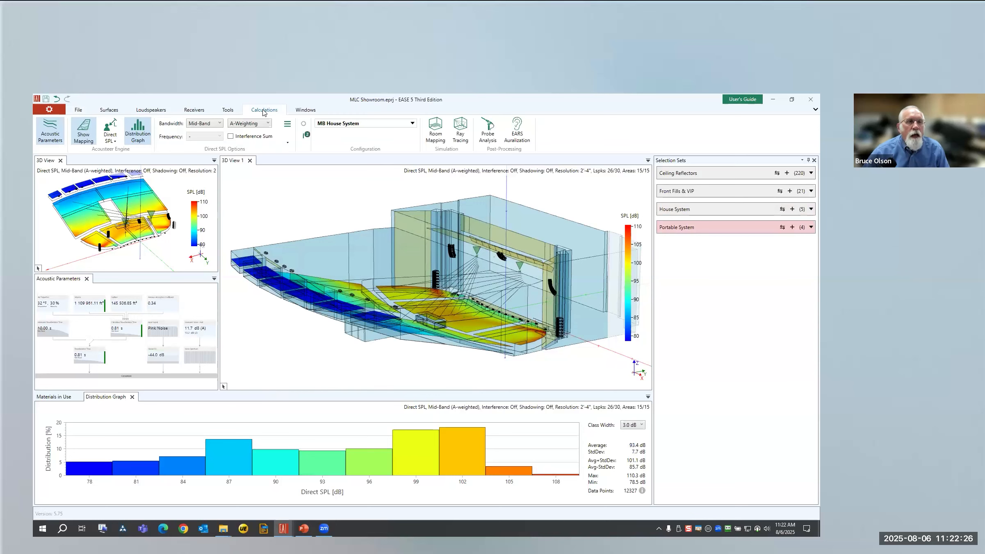
left_click(305, 130)
left_click(304, 128)
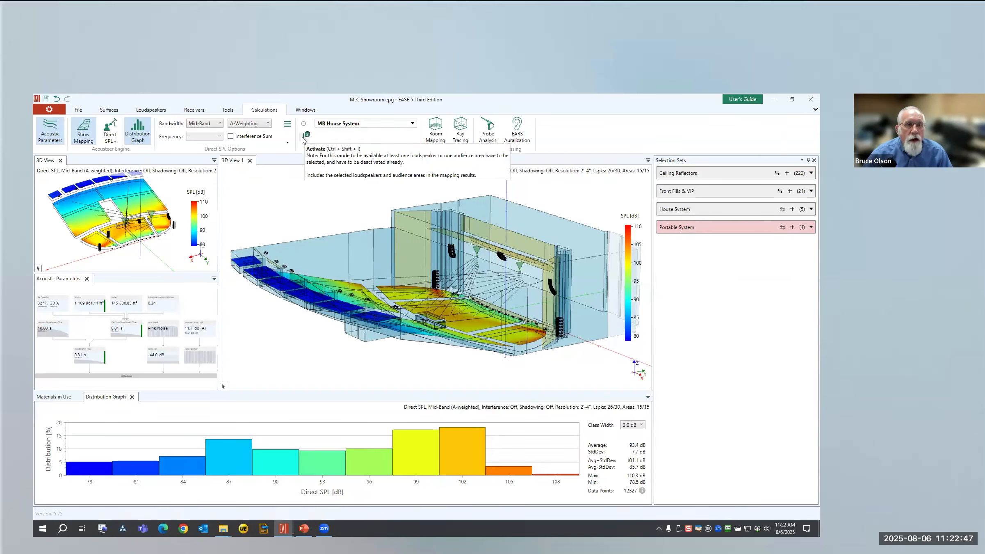
left_click(304, 139)
left_click(304, 124)
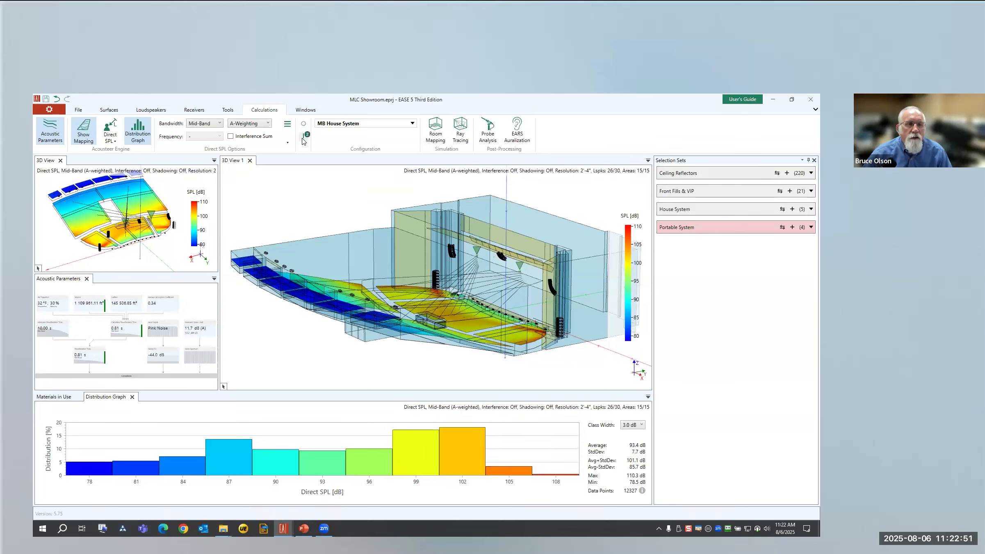
left_click(303, 139)
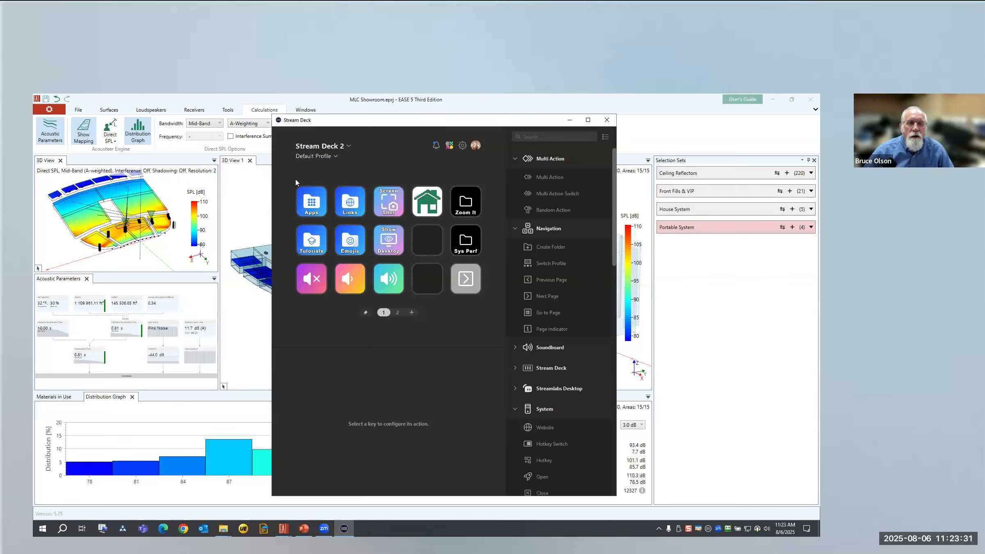
In Stream Deck, switch to the EASE 5 profile, look through its six pages of command keys, and close the window
left_click(319, 156)
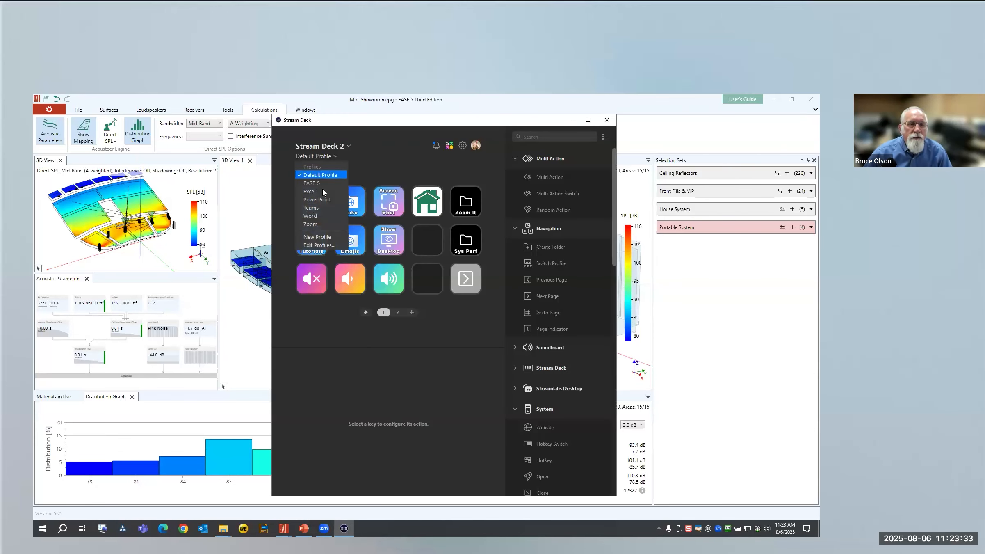
left_click(311, 183)
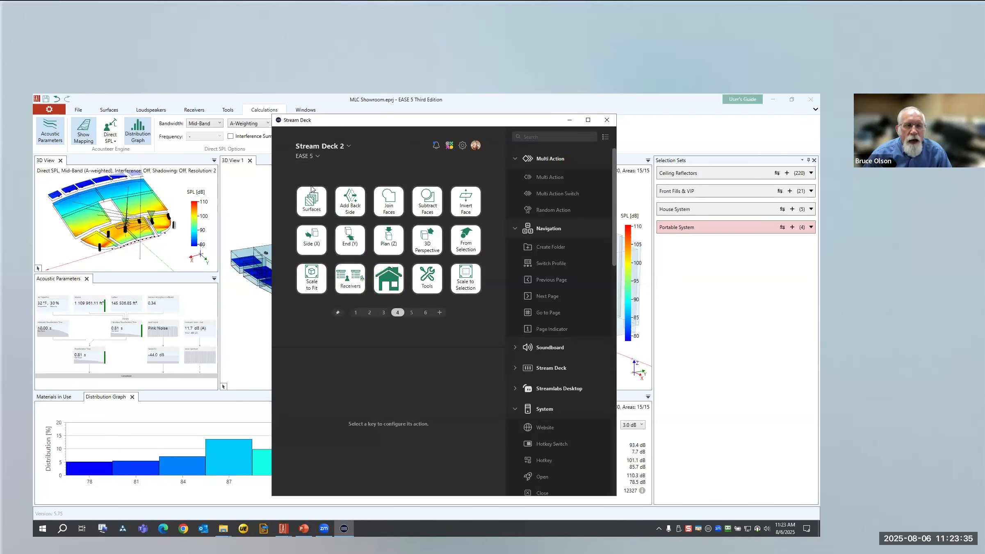
left_click(355, 312)
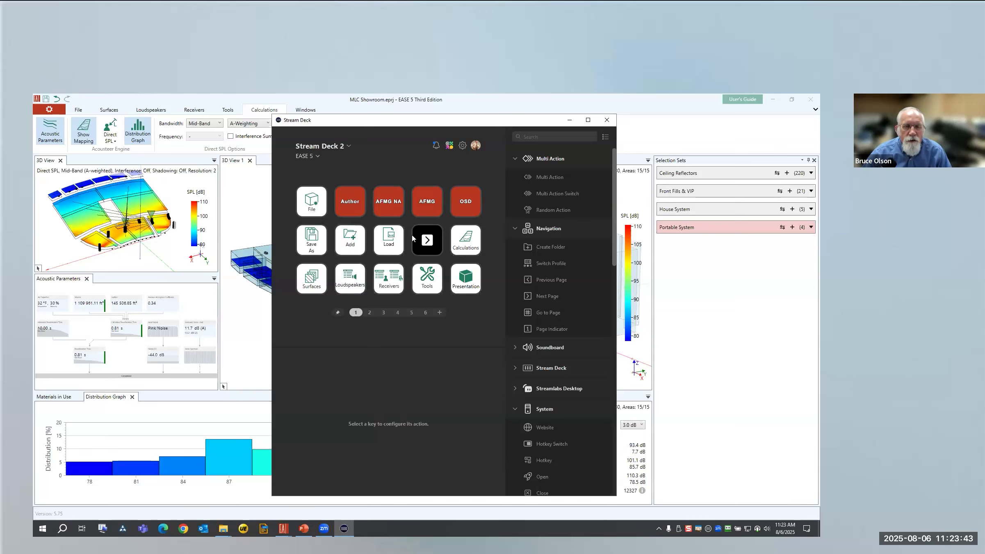
left_click(370, 312)
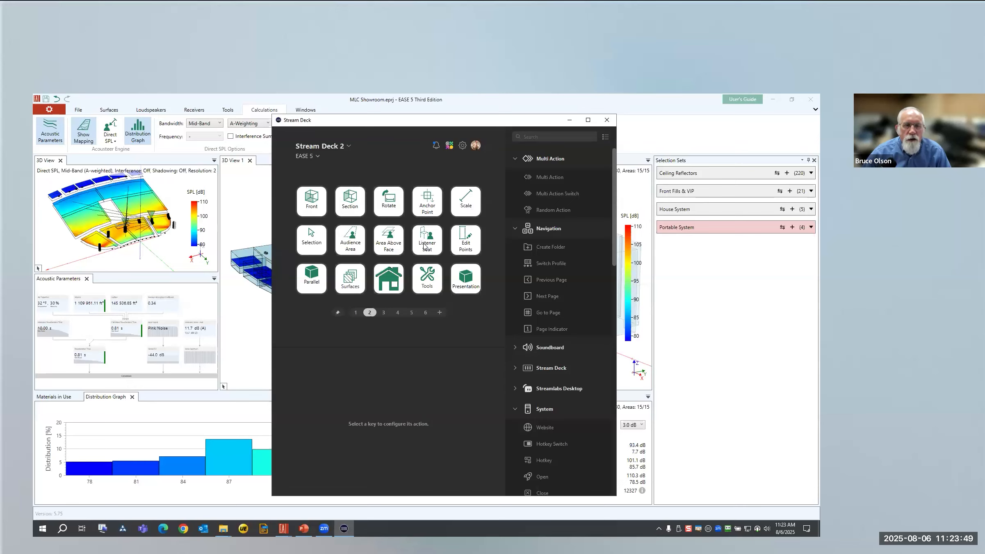
left_click(384, 312)
left_click(397, 313)
left_click(410, 313)
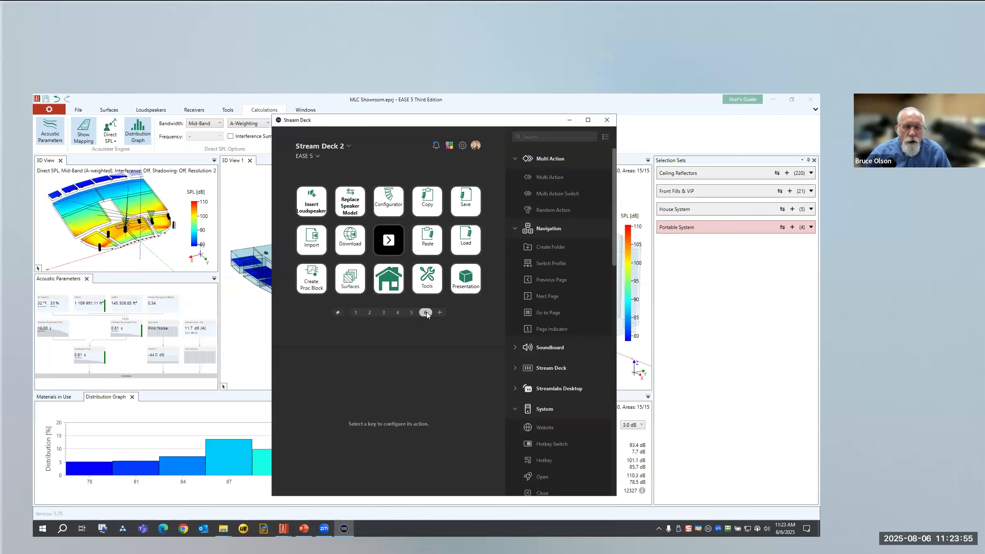
left_click(425, 312)
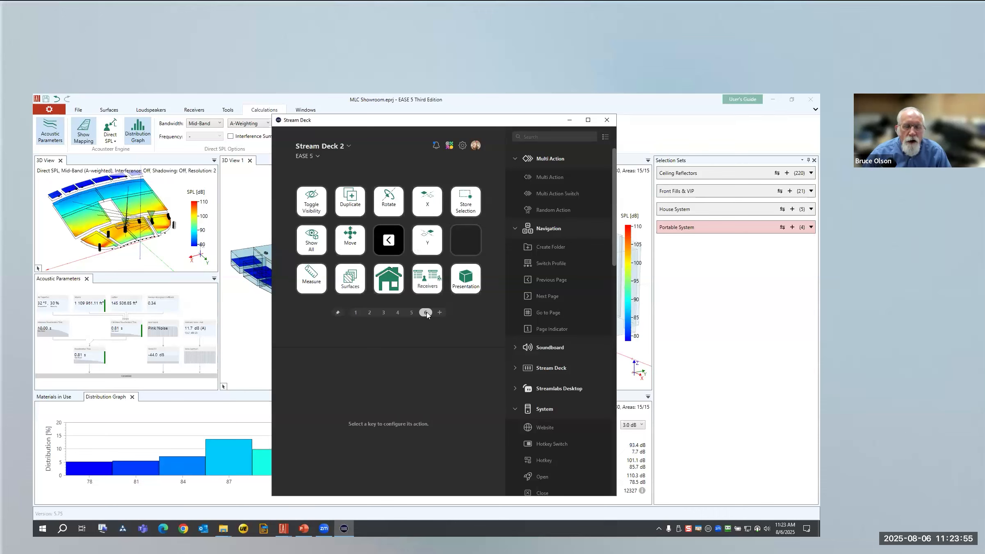
left_click(356, 312)
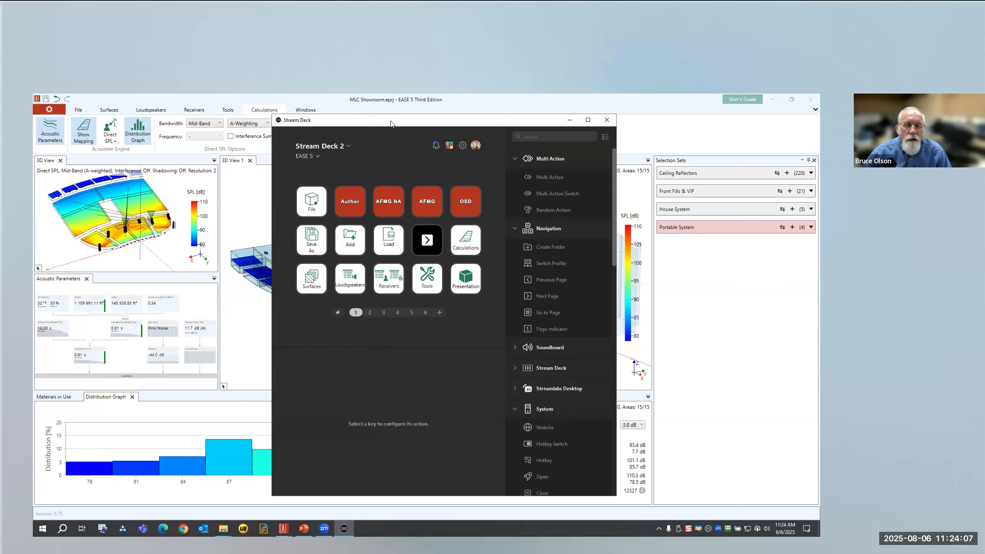
left_click_drag(391, 123, 331, 120)
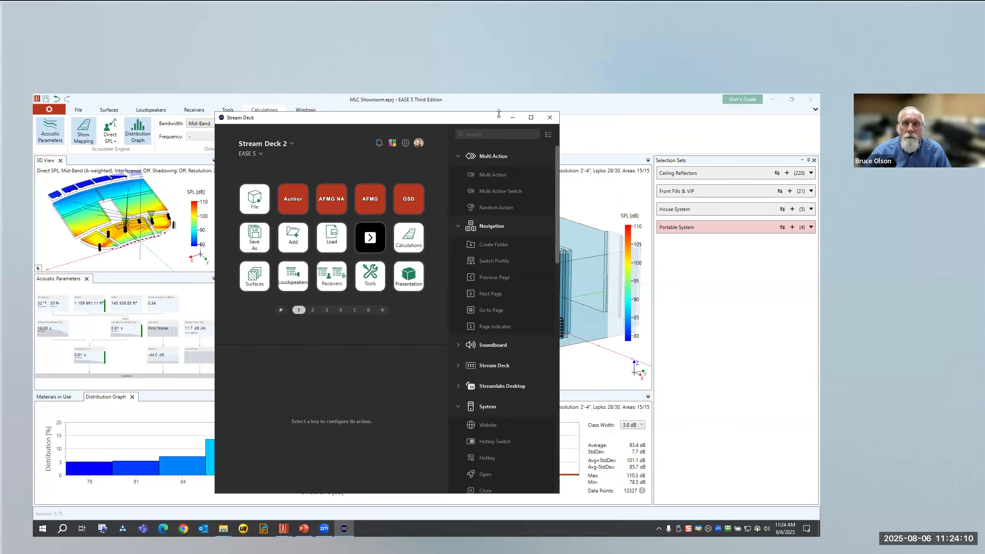
left_click(550, 117)
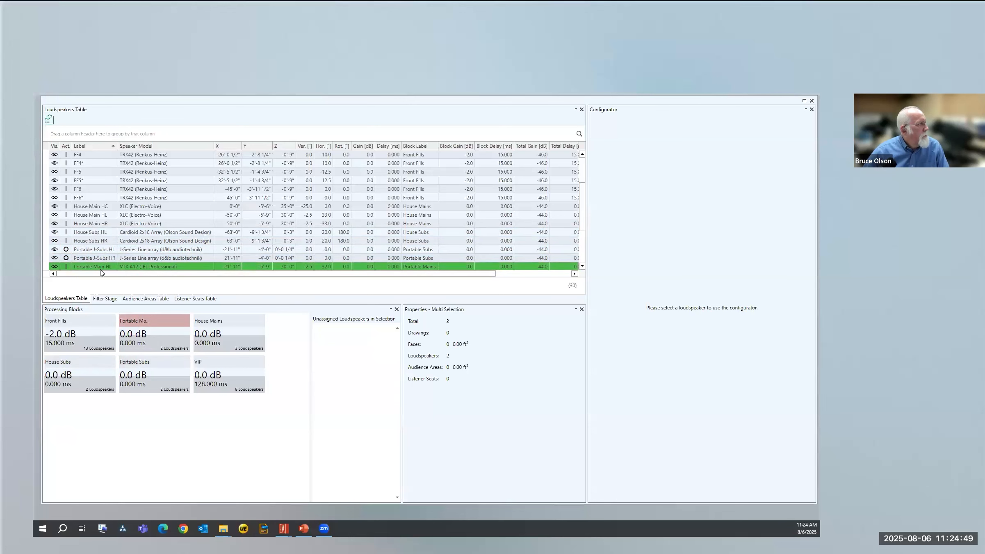
Show the filter stage and properties of the Portable Mains processing block
left_click(155, 322)
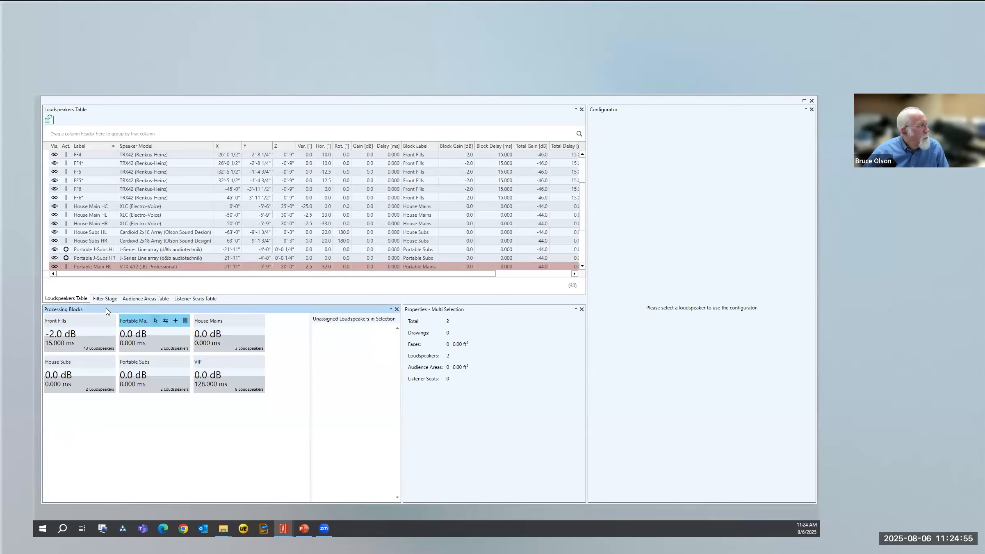
left_click(102, 299)
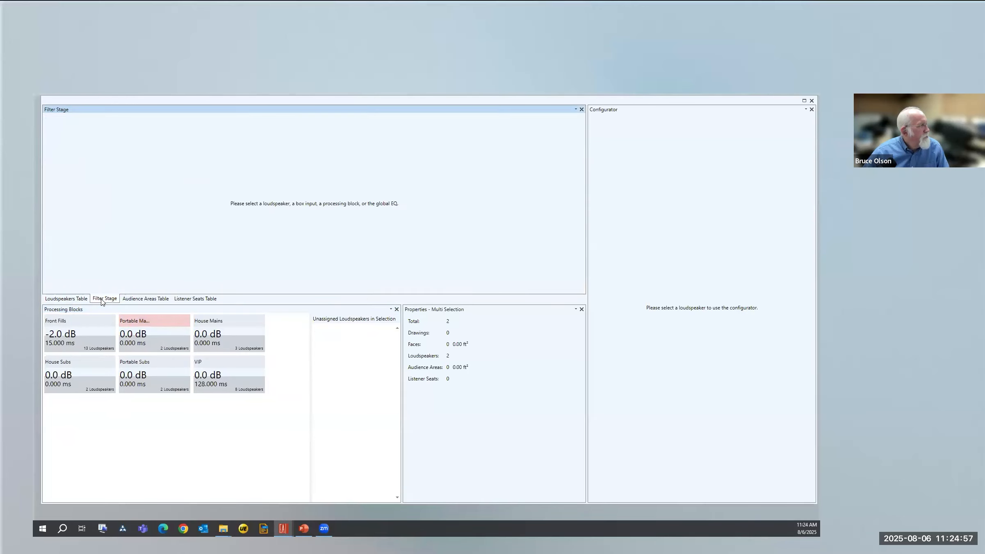
mouse_move(171, 321)
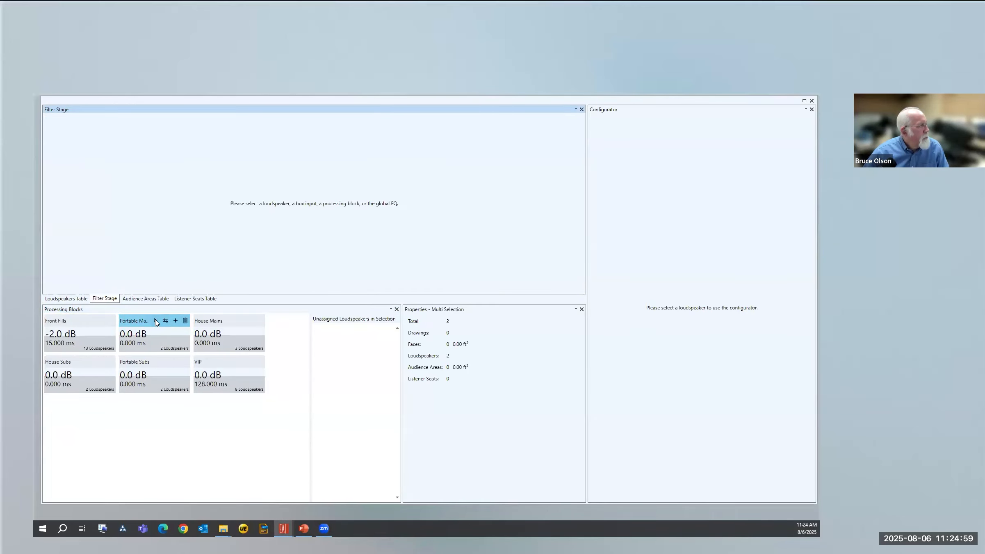
left_click(140, 322)
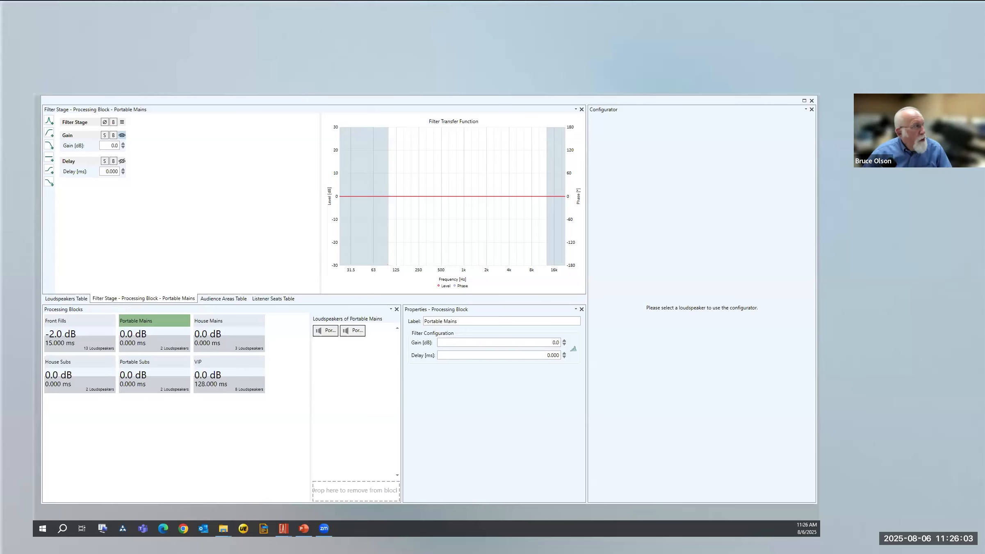
Select all front fill loudspeakers from FF0 to FF6* in the Loudspeakers Table
left_click(67, 298)
left_click(58, 189)
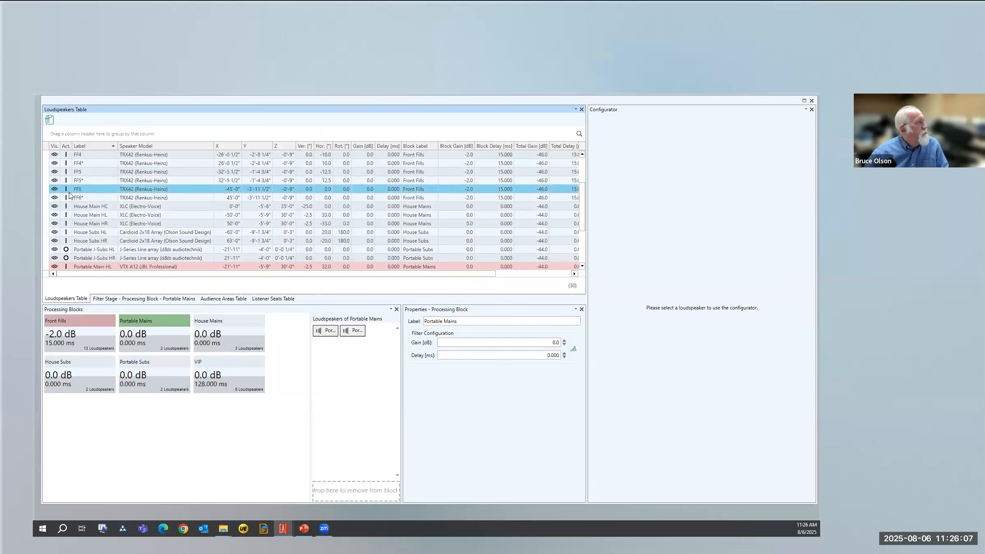
left_click(83, 198)
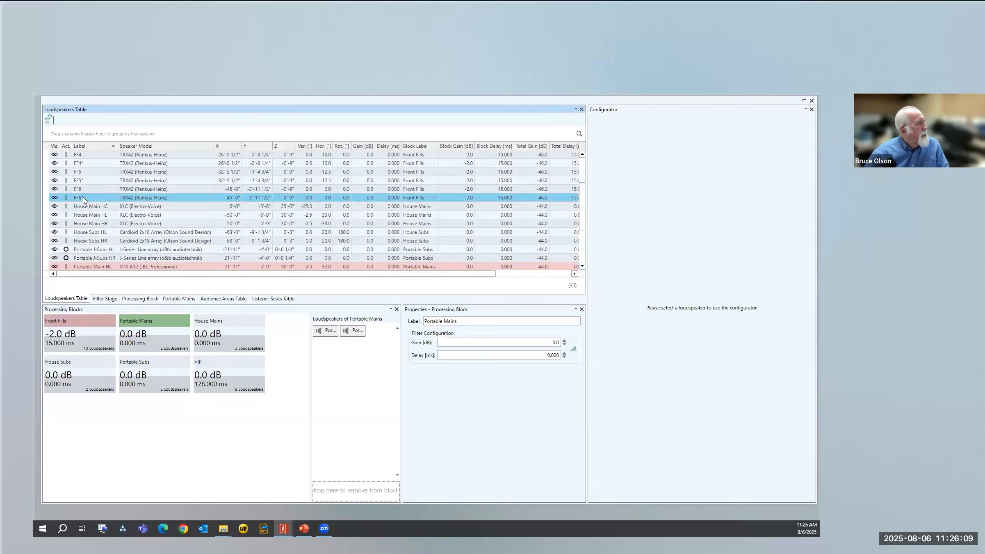
scroll(87, 177, "up", 3)
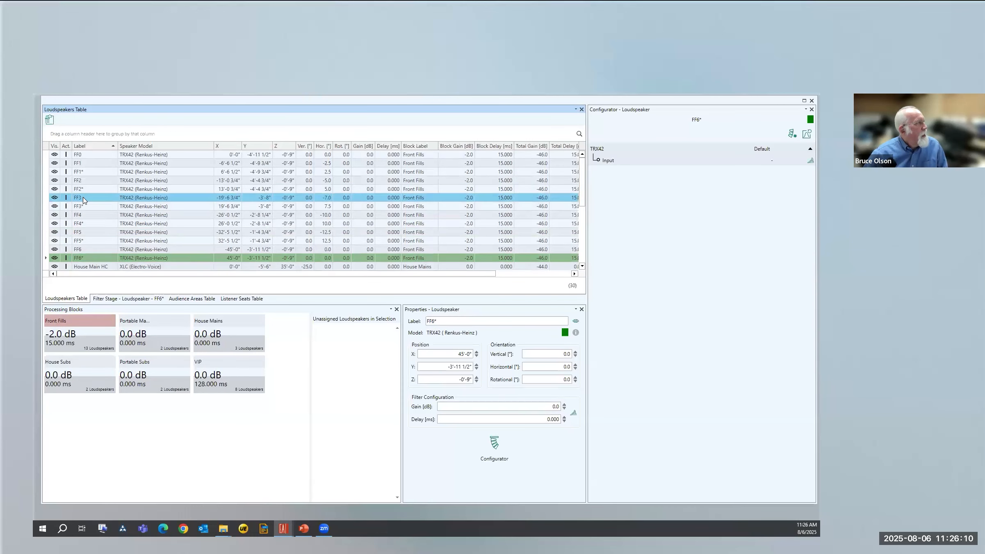
left_click(85, 155, "shift")
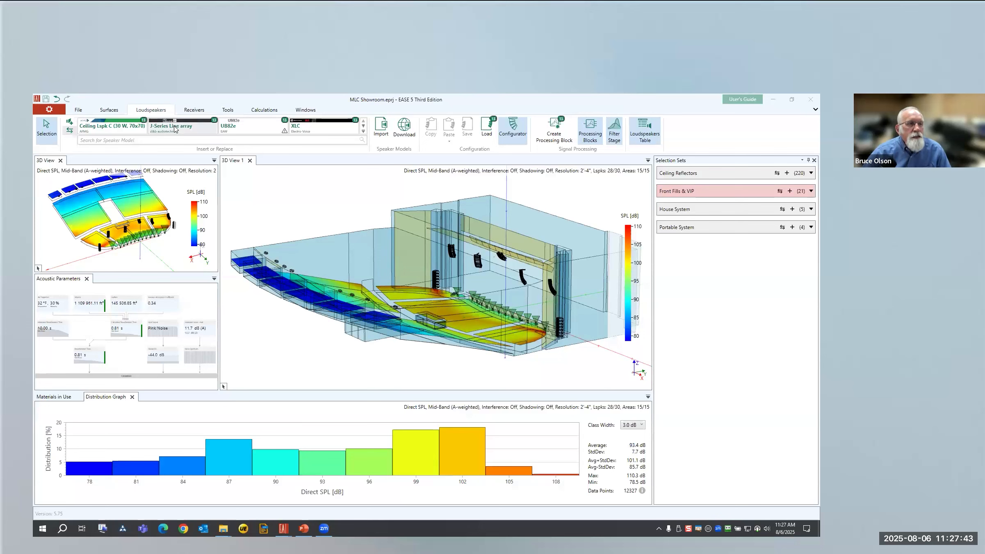
Examine the speaker models available for inserting or replacing loudspeakers, including the AFMG NA models, and close the list unchanged
mouse_move(174, 129)
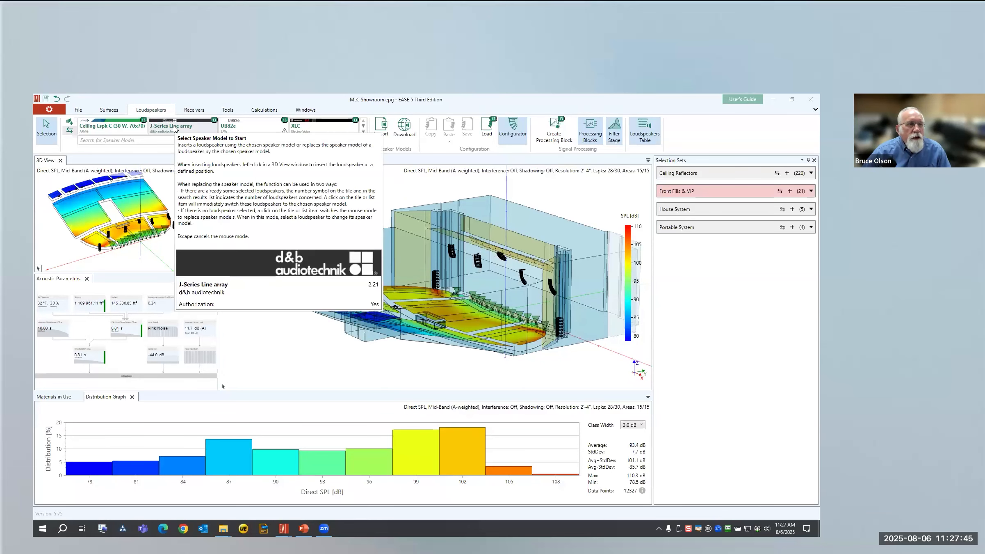
left_click(140, 141)
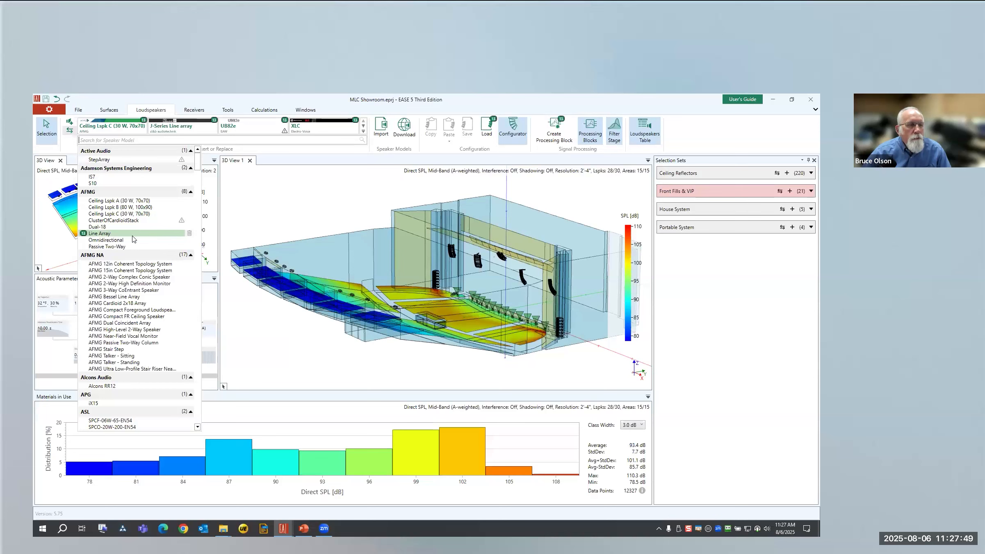
mouse_move(137, 310)
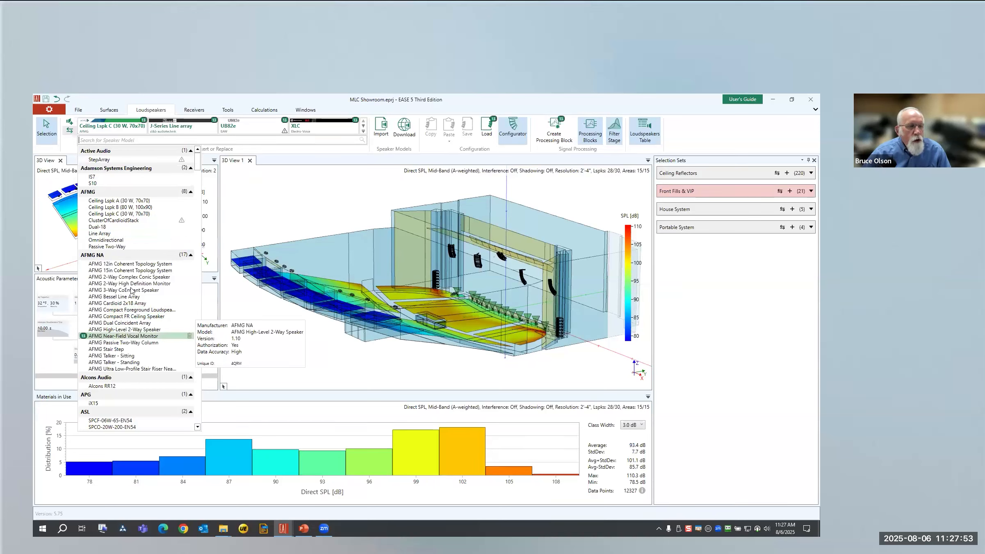
mouse_move(134, 292)
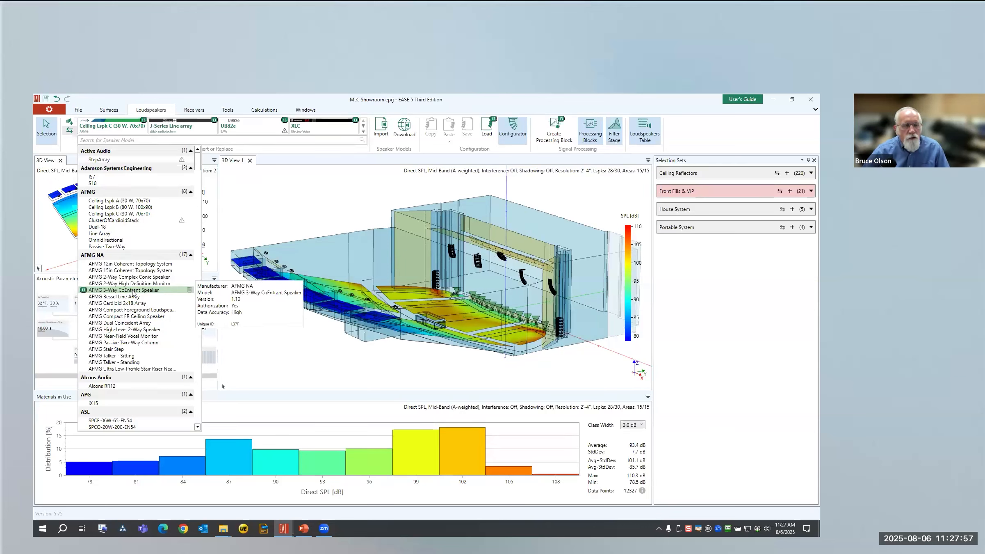
left_click(207, 289)
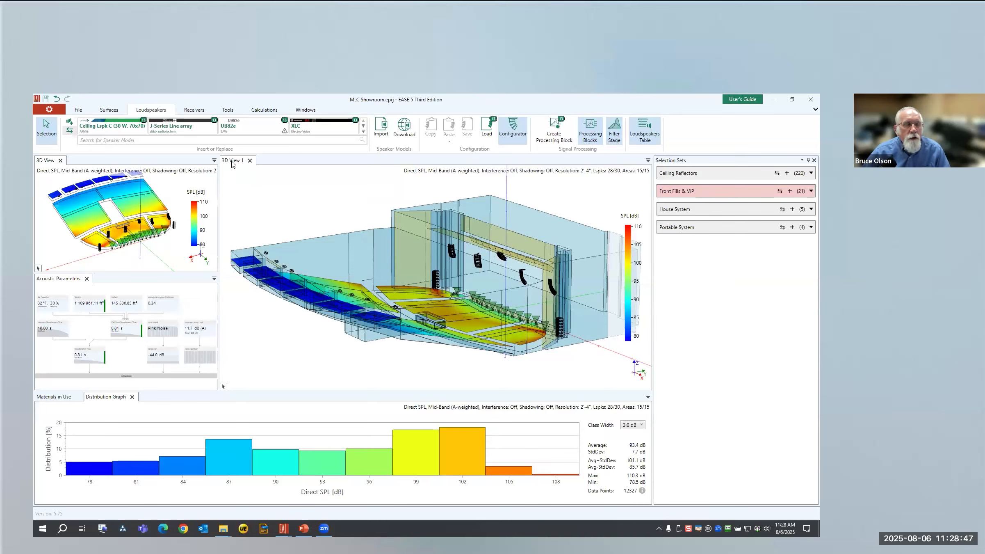
Make 3D View 1 the active view and display its presentation options
left_click(43, 161)
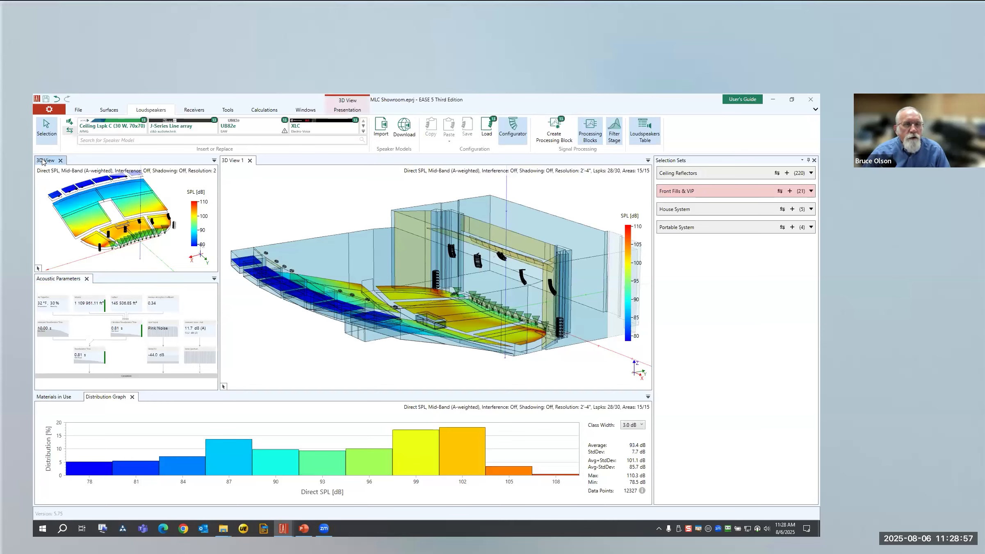
left_click(231, 161)
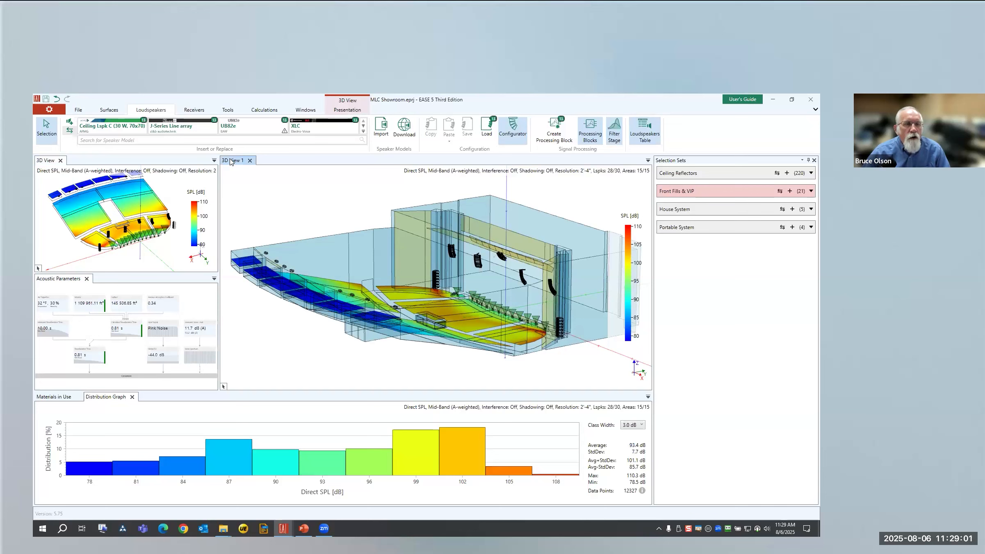
left_click(347, 110)
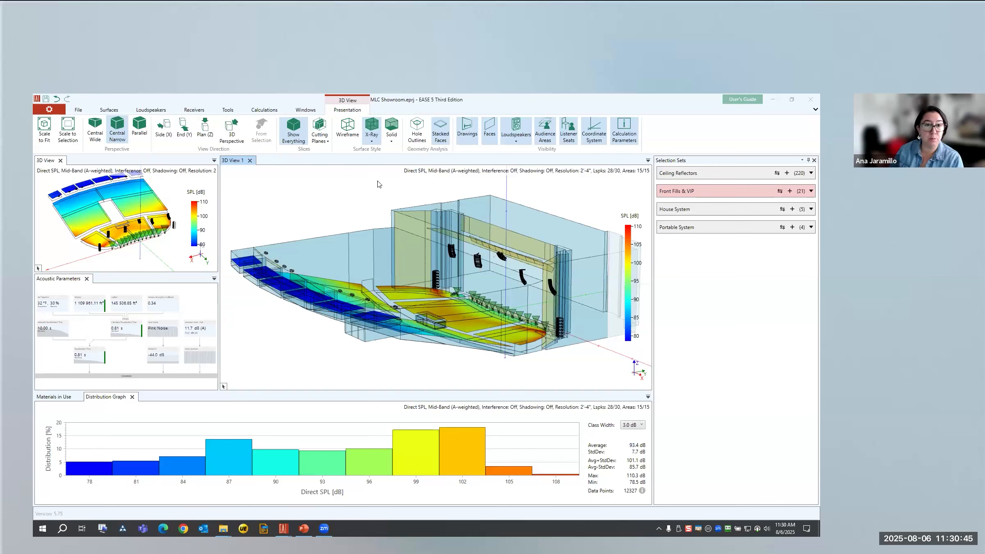
Try moving the ceiling face above the stage straight up, and undo the move
left_click(481, 215)
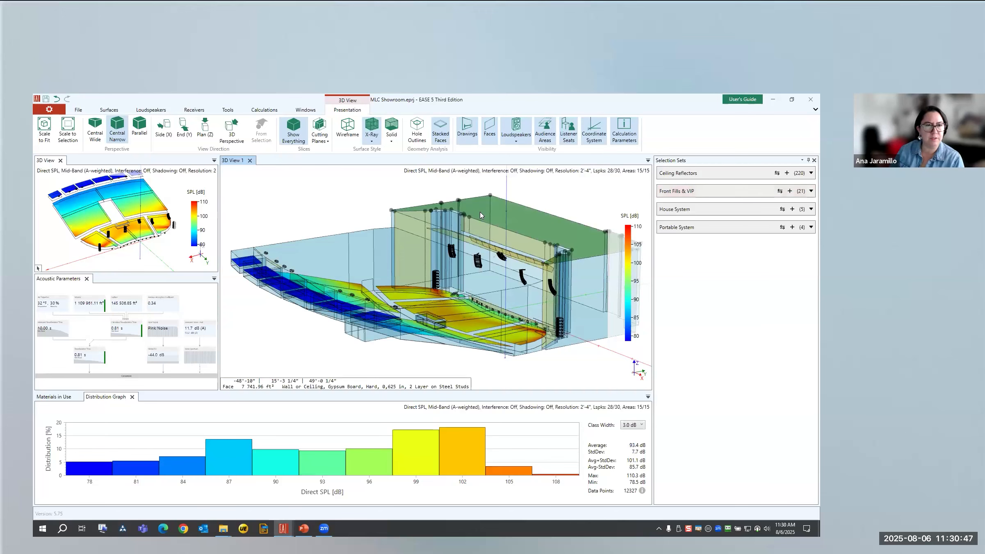
left_click(227, 111)
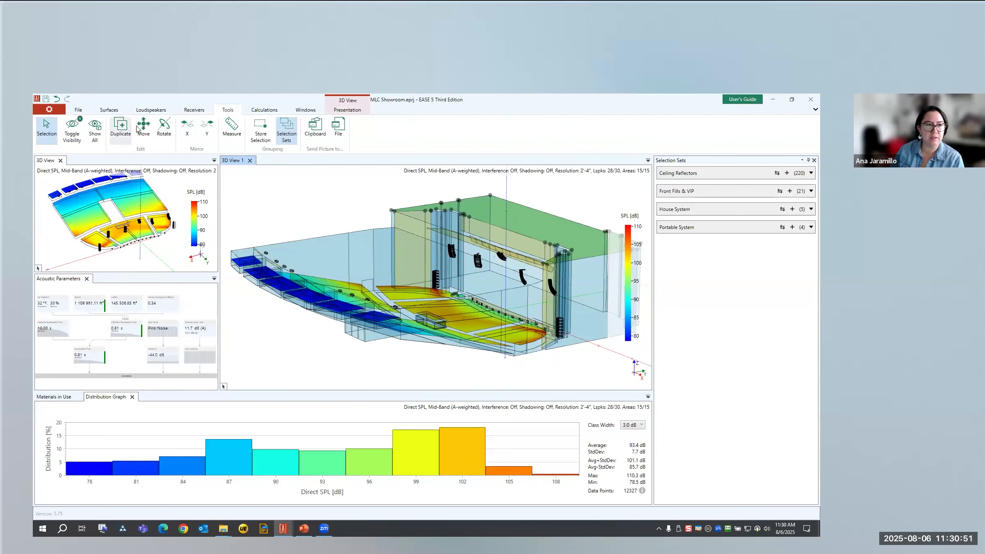
left_click(141, 128)
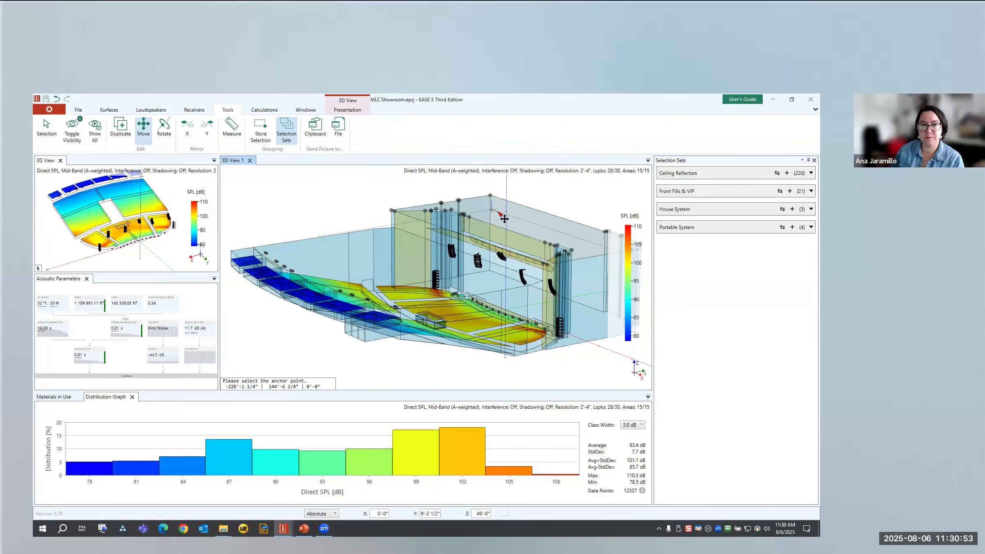
left_click_drag(501, 215, 501, 192)
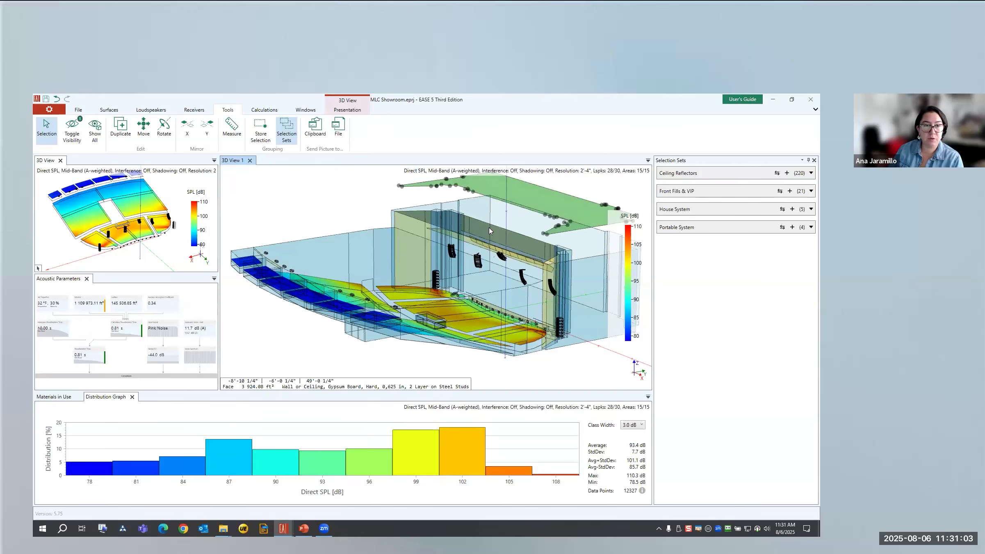
key("ctrl+z")
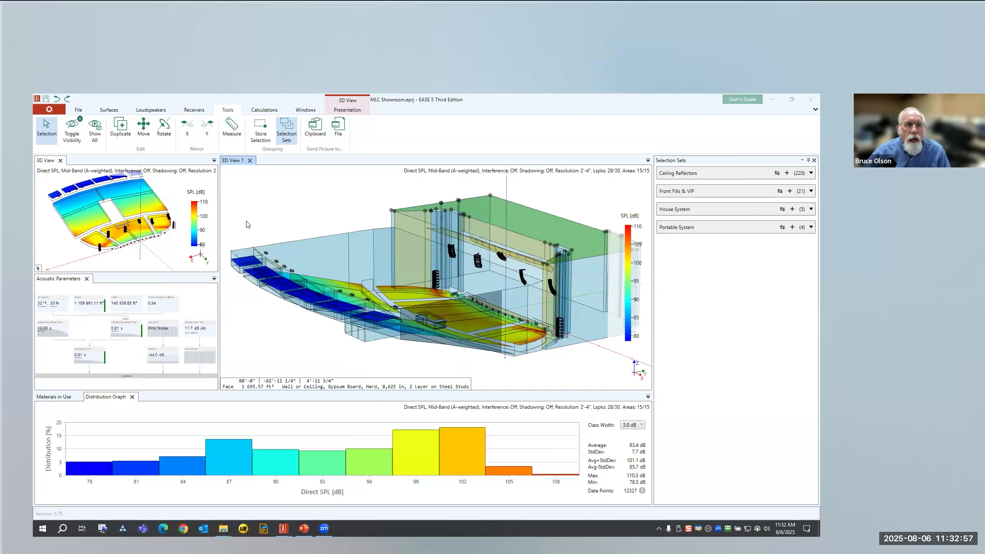
Try to extrude the ceiling face above the stage upward
left_click(109, 109)
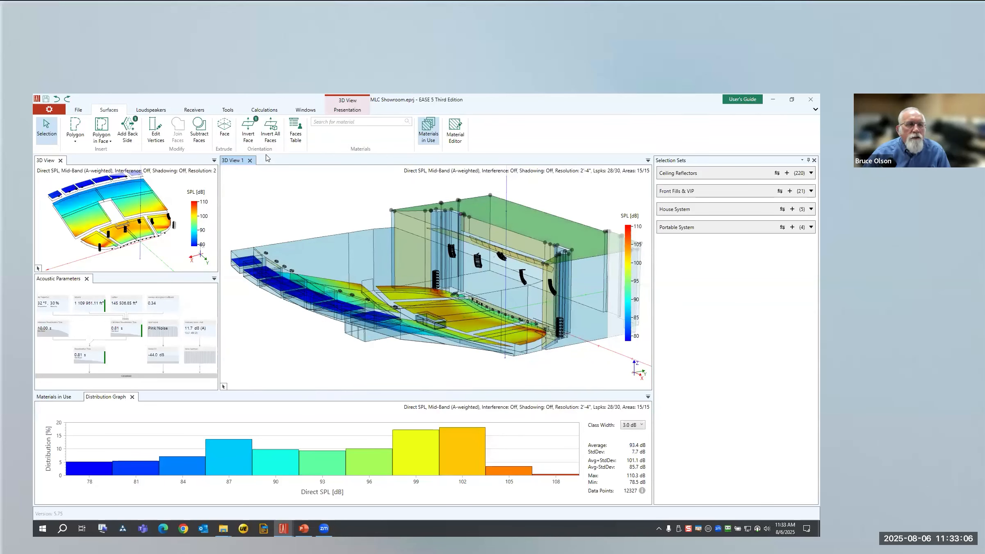
left_click(224, 126)
left_click(520, 218)
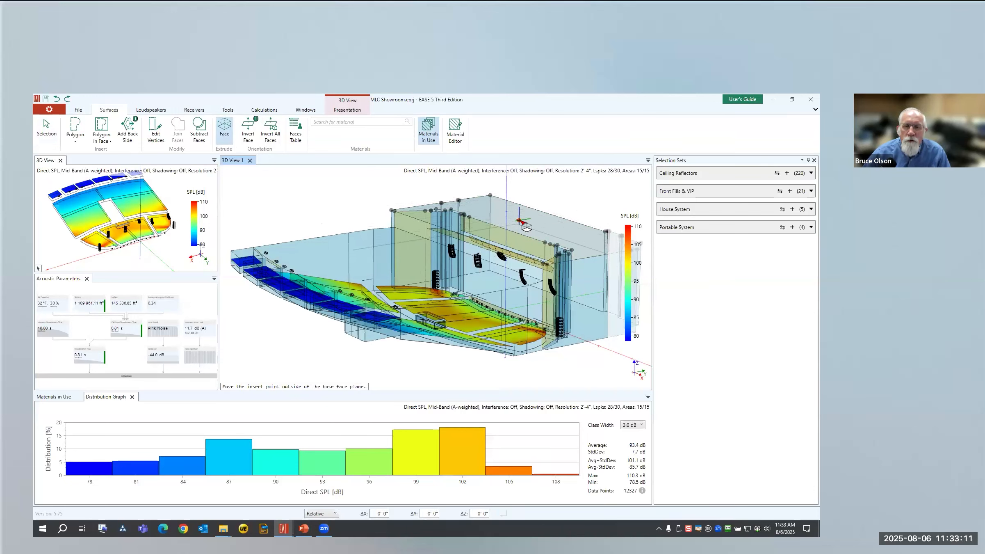
left_click(518, 200)
left_click(508, 216)
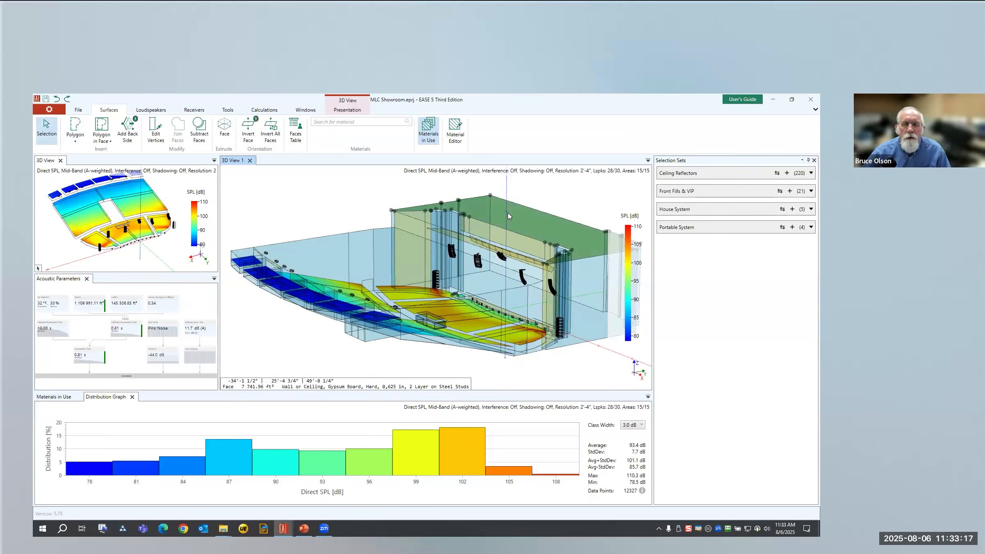
Extrude the ceiling face above the stage straight up along Z by about 25 ft
left_click(222, 128)
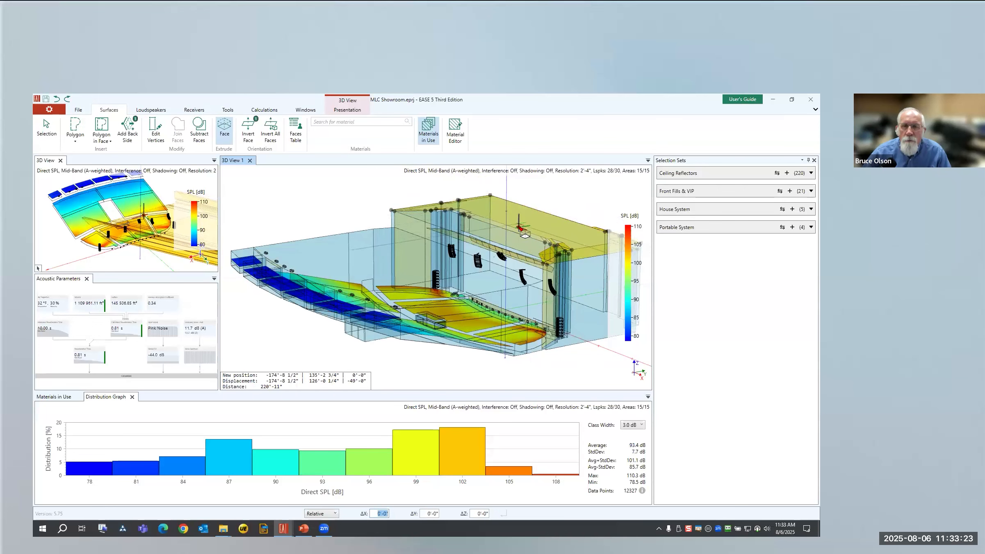
key("Tab")
key("Tab")
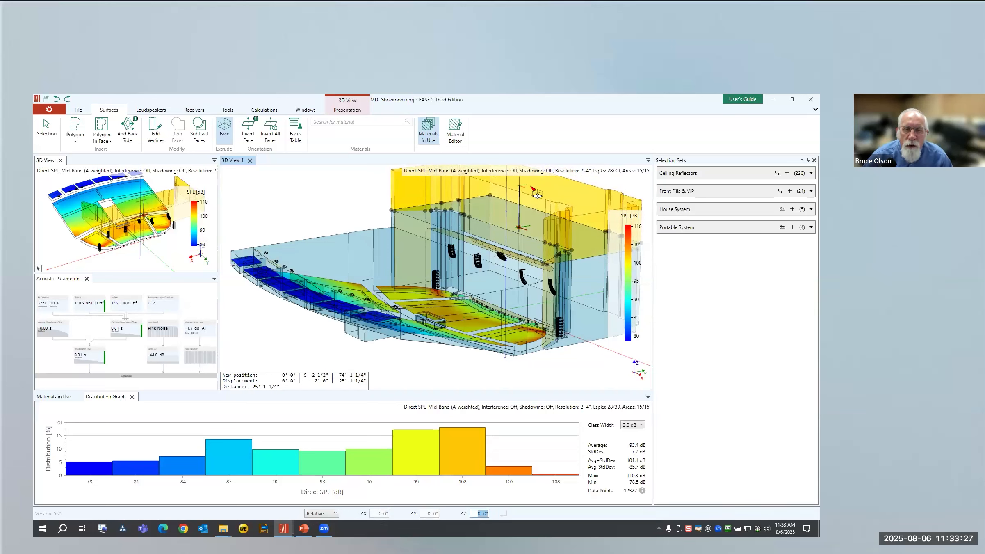
left_click(532, 187)
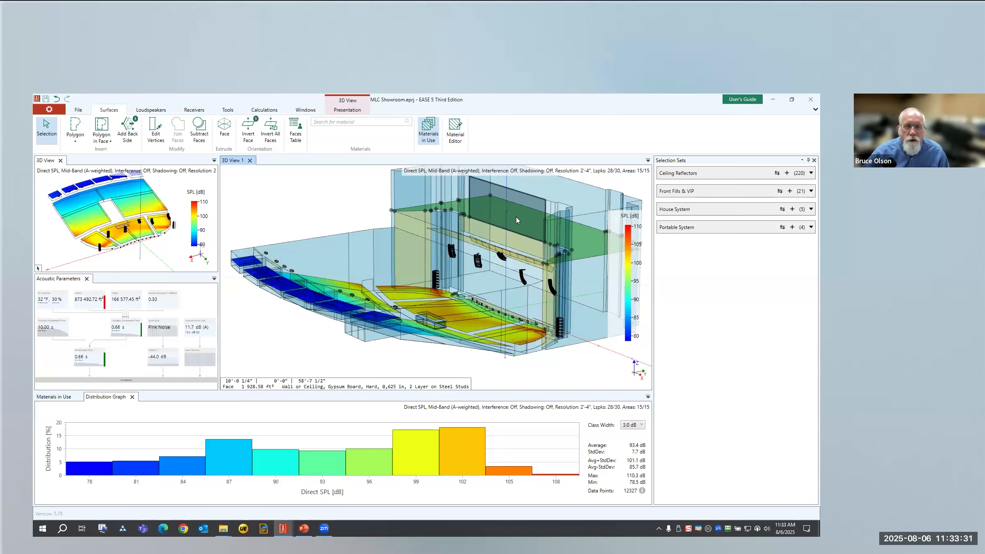
Delete the original ceiling face left inside the raised stage volume
key("Escape")
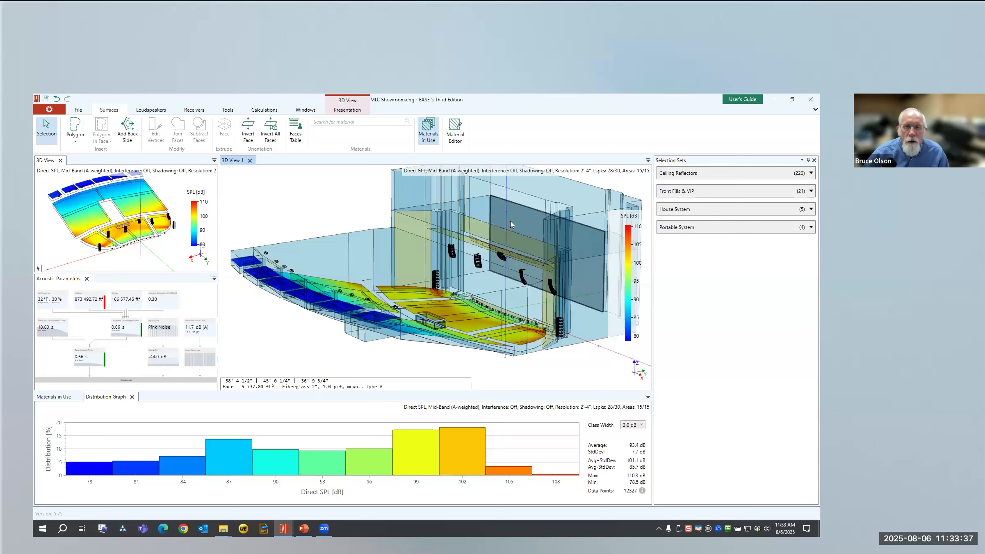
left_click(510, 224)
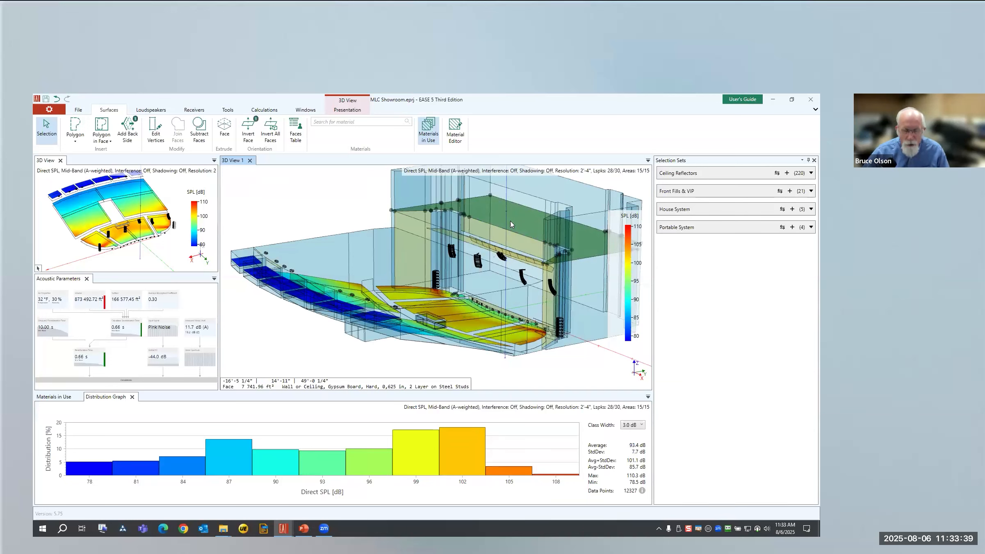
key("Delete")
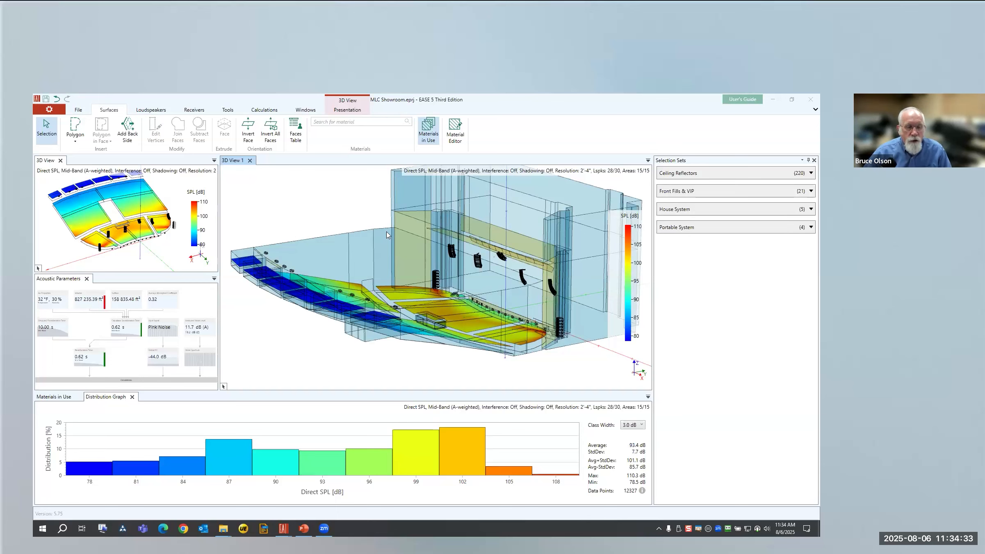
Switch to the Theater, US - With Barriers & Delays project, select the Under-Balcony Delay block and stop considering the precedence effect
left_click(773, 100)
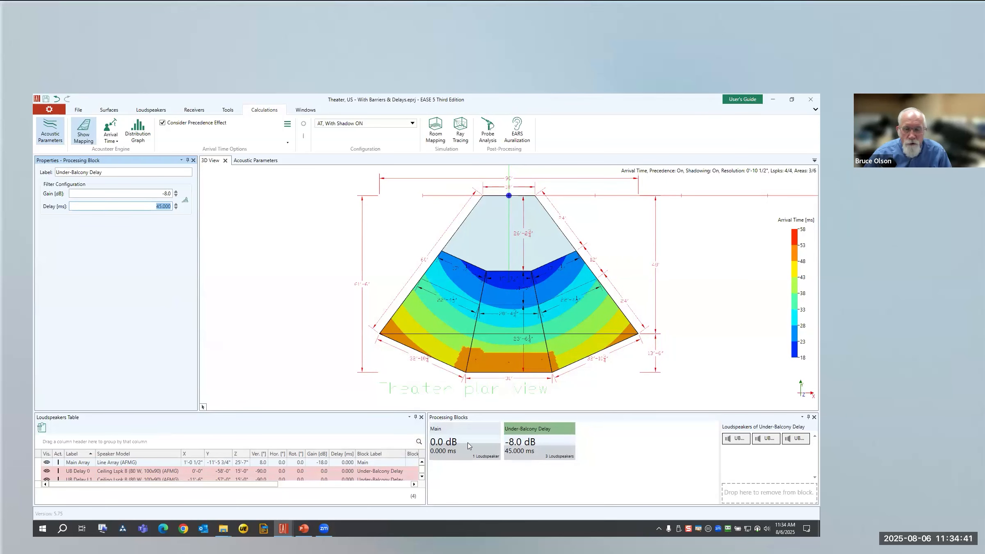
left_click(529, 429)
left_click(529, 429)
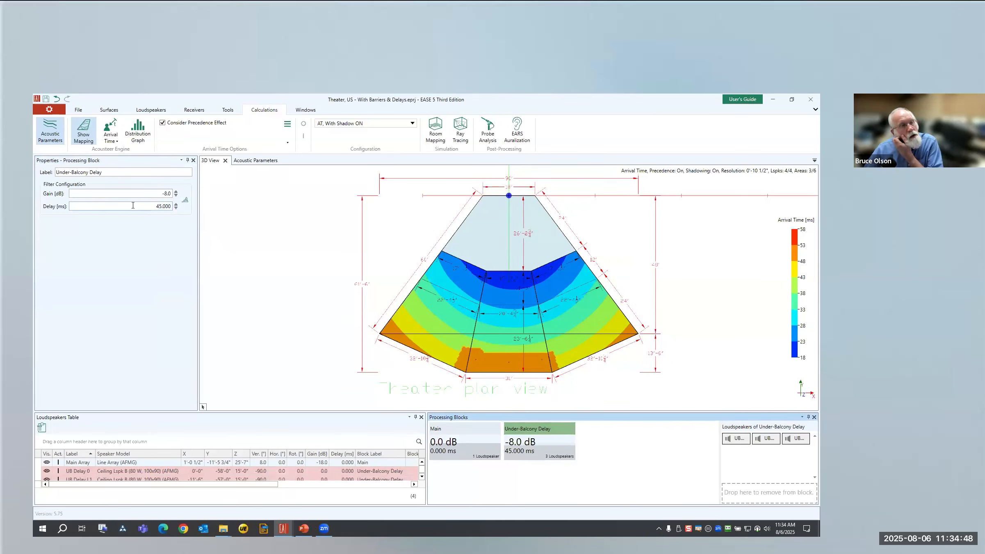
left_click(163, 122)
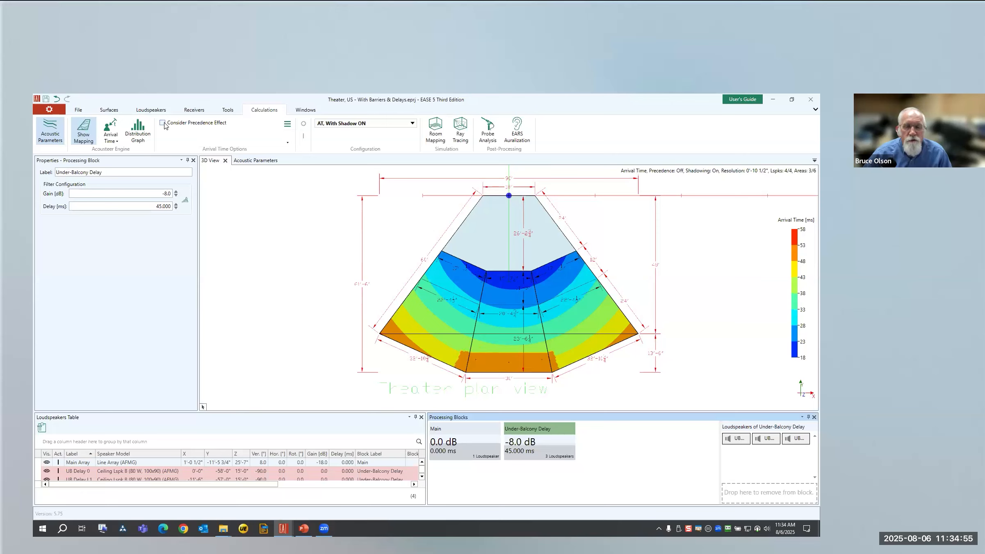
Lower the Under-Balcony Delay block's delay gradually to 17 ms
left_click(140, 207)
scroll(141, 207, "up", 1)
scroll(141, 207, "down", 6)
scroll(140, 207, "down", 6)
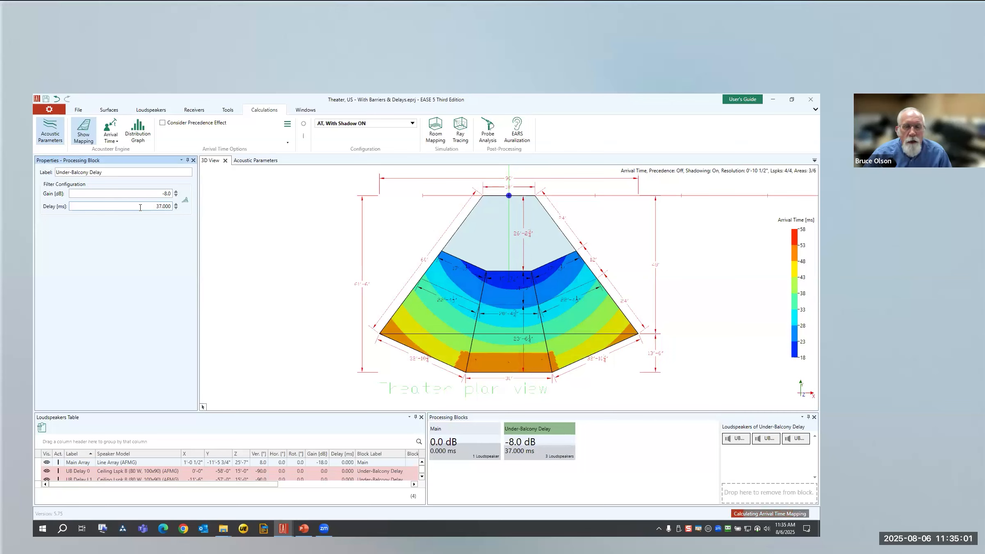
scroll(141, 207, "down", 8)
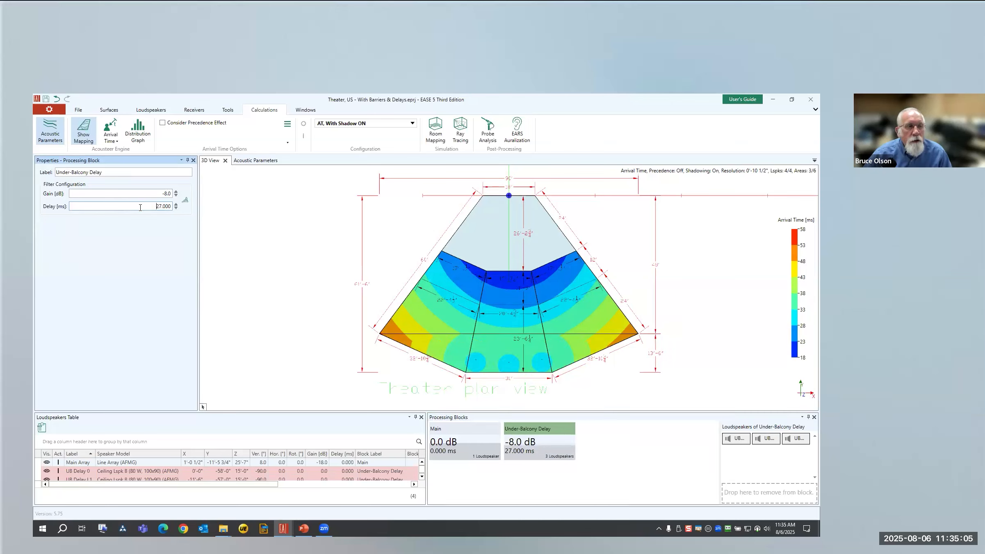
scroll(140, 207, "down", 4)
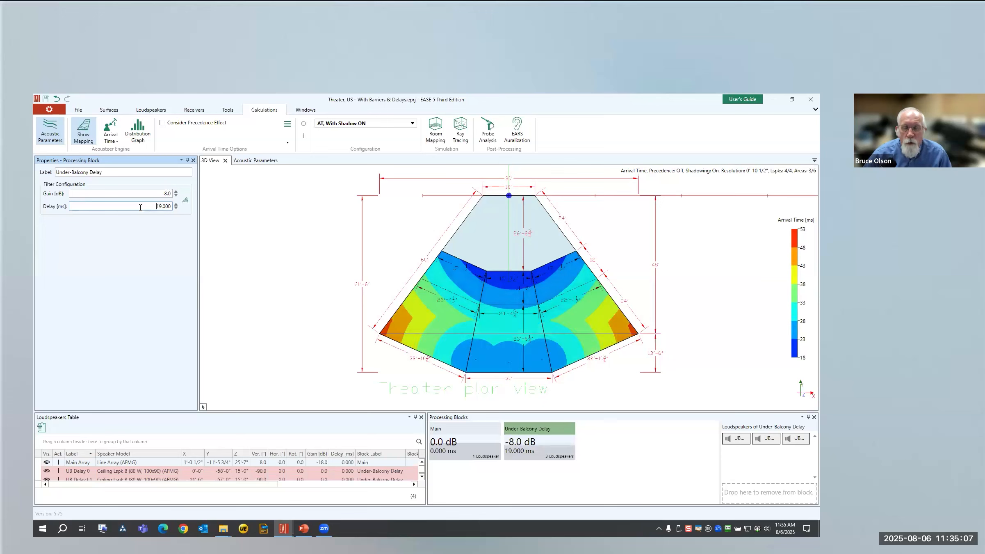
scroll(140, 207, "down", 1)
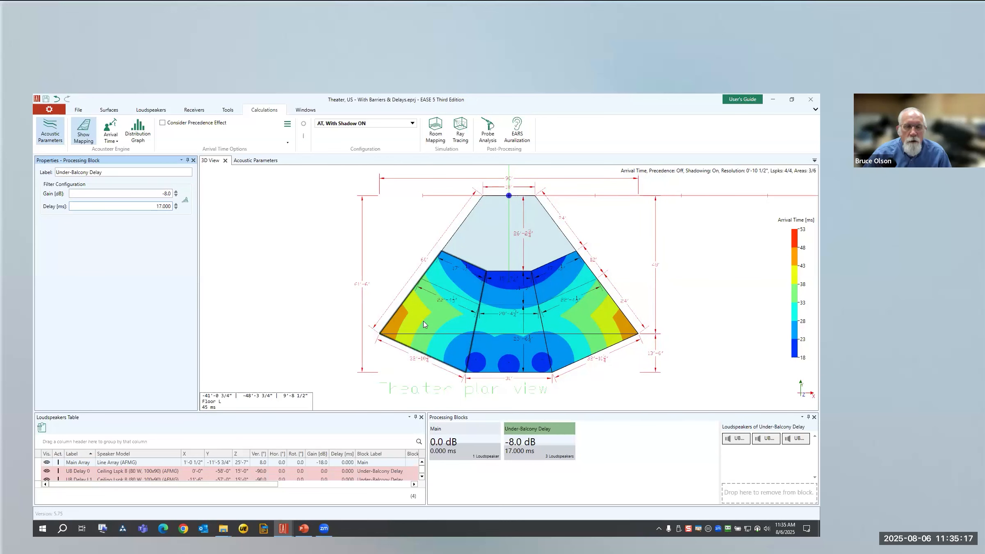
Select the three UB Delay loudspeakers in the Loudspeakers Table and deactivate them for the arrival time calculation
left_click(308, 237)
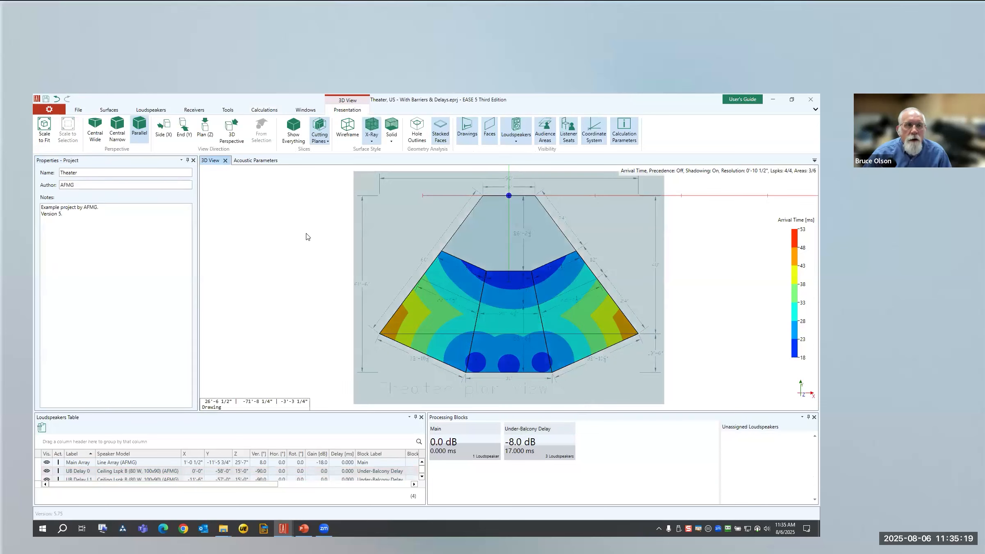
left_click(262, 110)
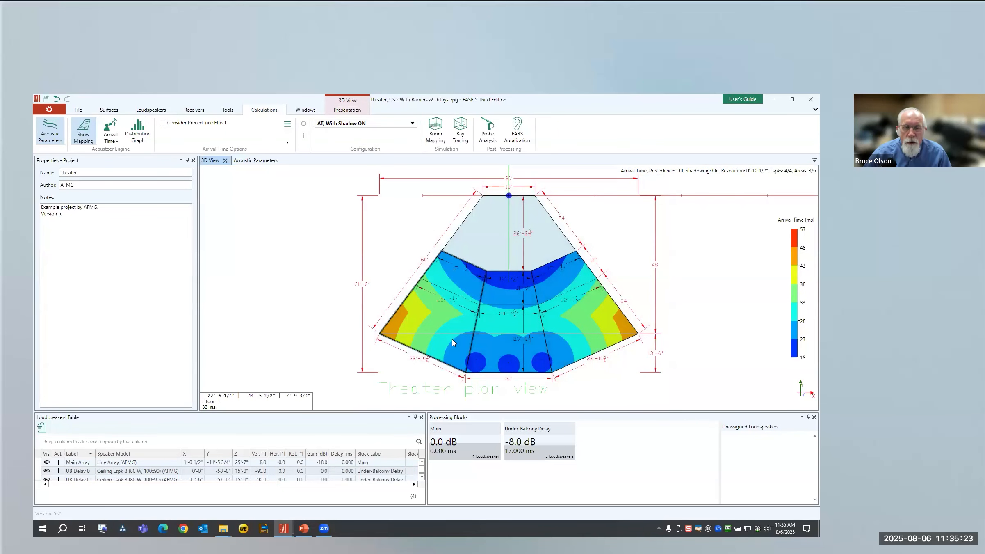
left_click(78, 471)
scroll(78, 471, "down", 1)
left_click(78, 476, "shift")
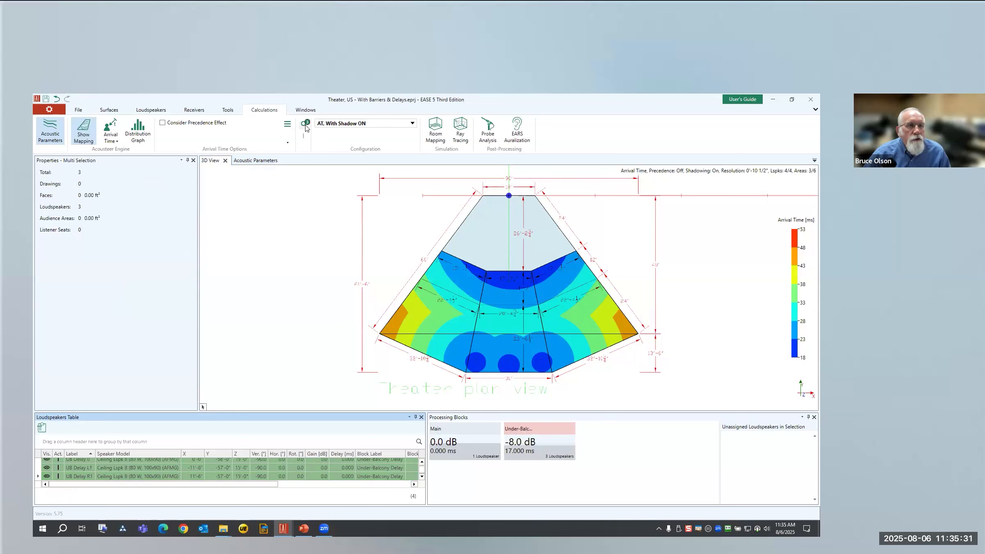
left_click(304, 124)
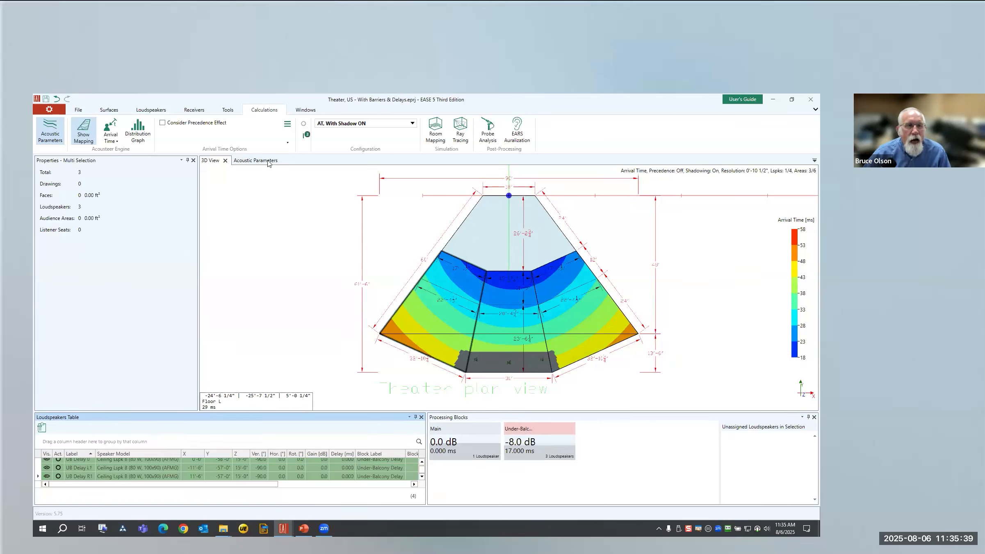
Set the isoline plot step size of the arrival time mapping to 1 ms
left_click(289, 144)
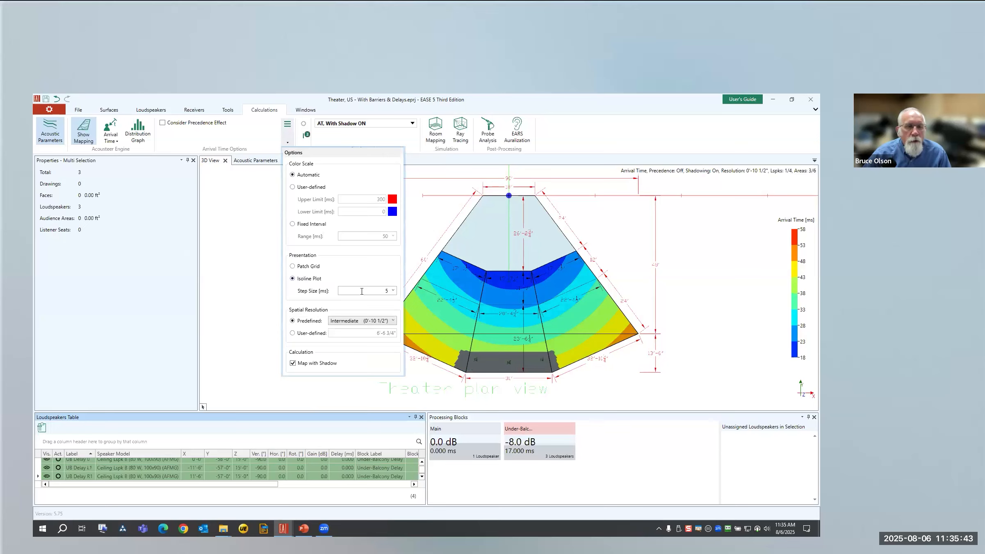
double_click(384, 291)
type("1 ms")
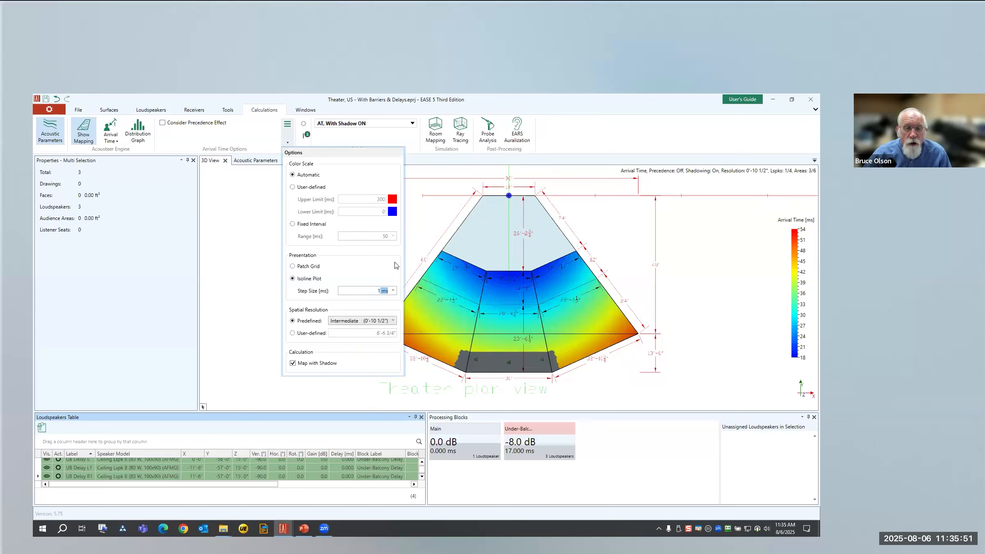
left_click(421, 310)
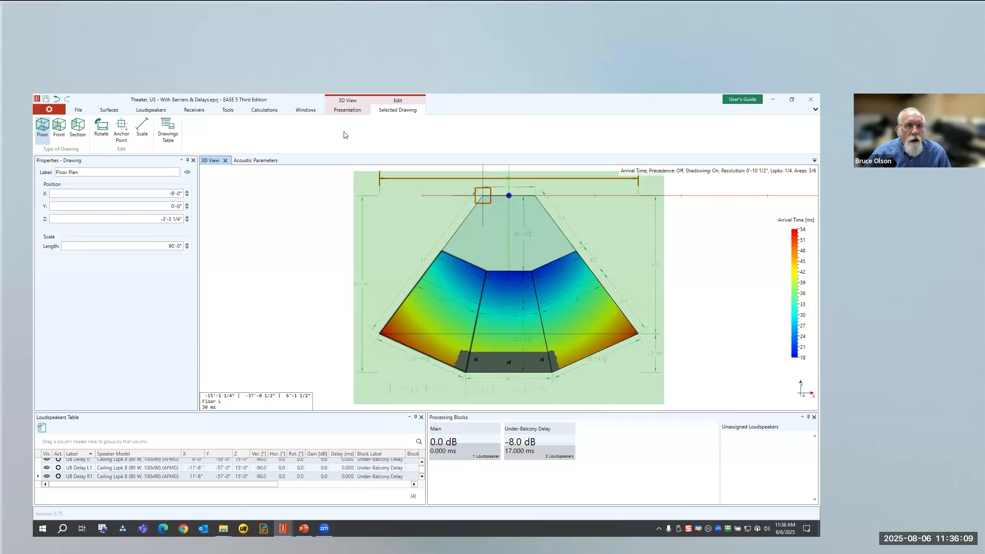
Reselect the three UB Delay loudspeakers in the Loudspeakers Table and activate them again
left_click(265, 110)
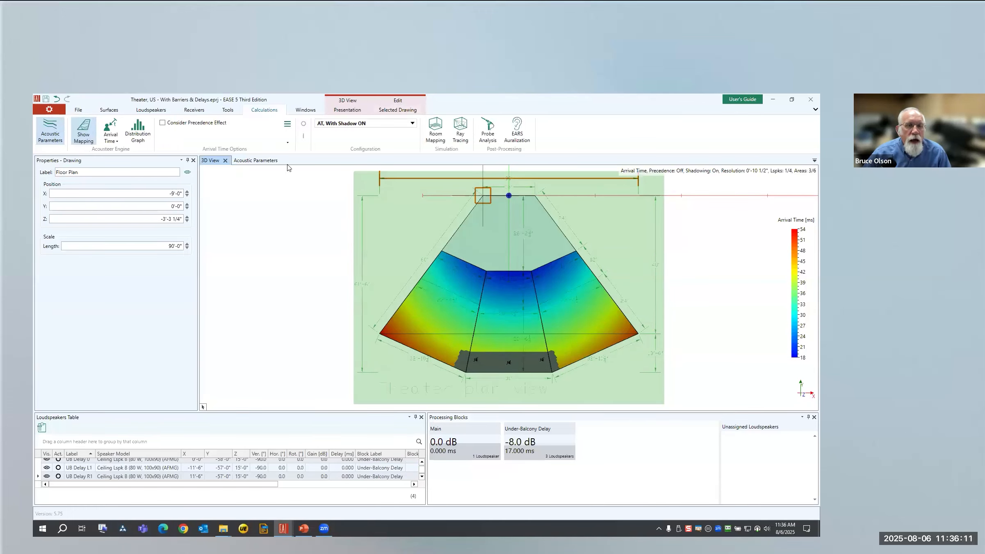
left_click(84, 460)
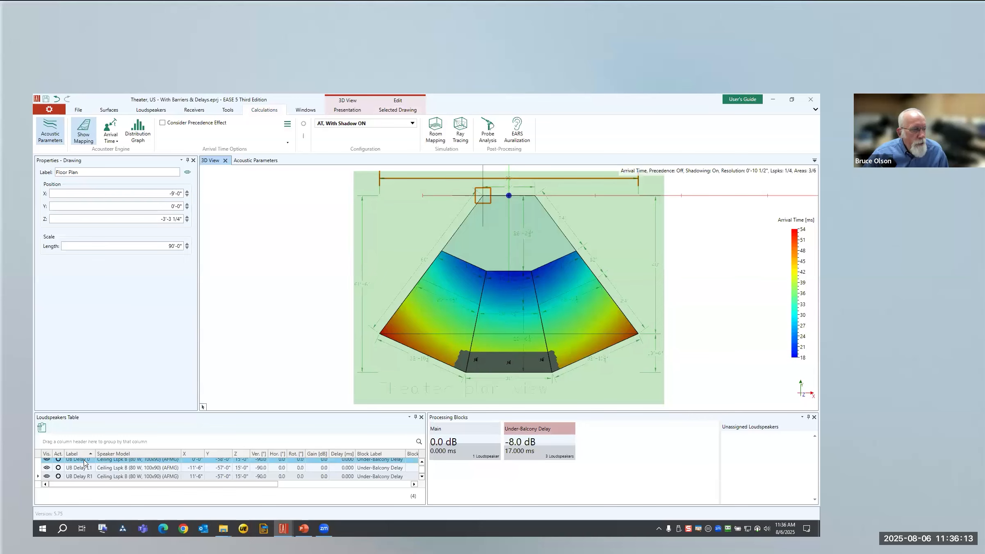
left_click(76, 476, "shift")
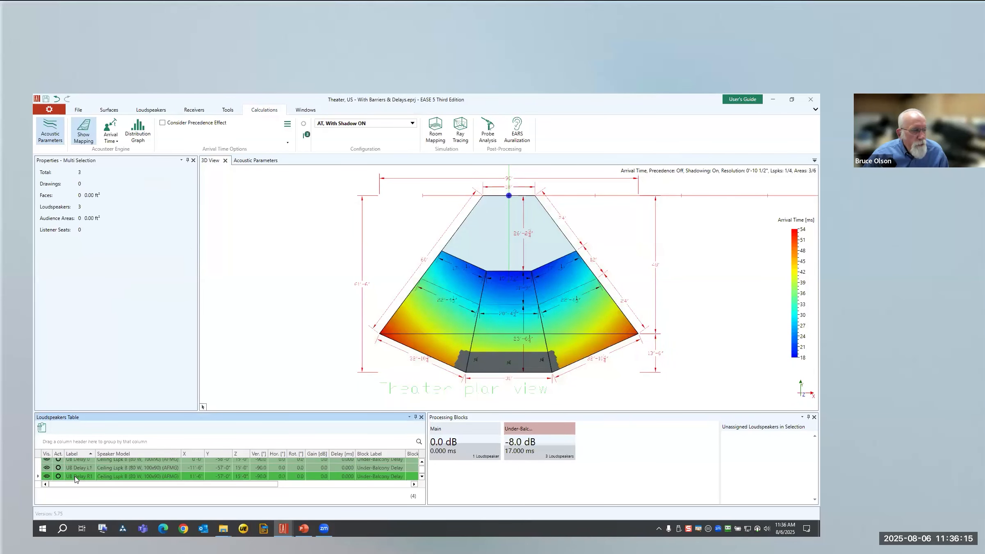
left_click(306, 137)
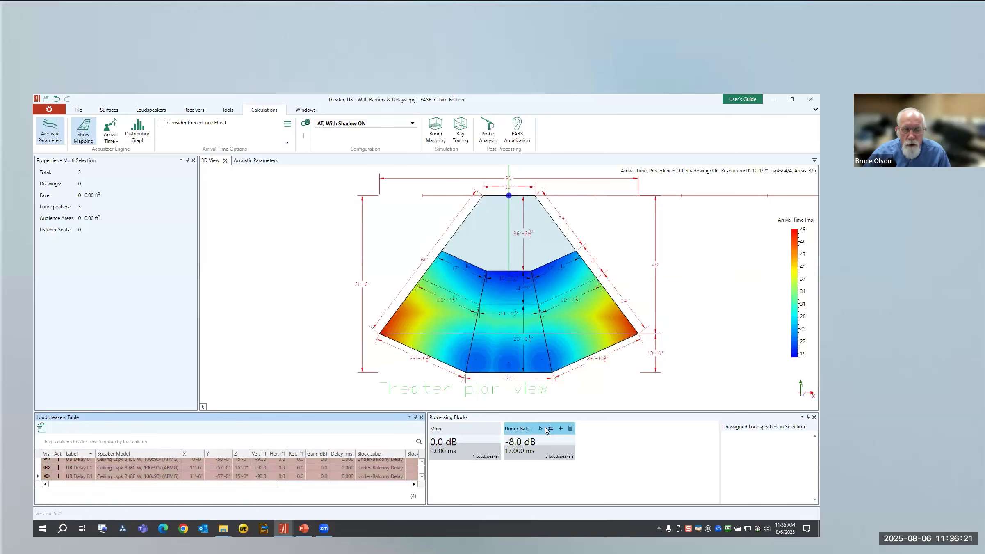
Set the delay of the Under-Balcony Delay processing block to 0 ms
left_click(523, 429)
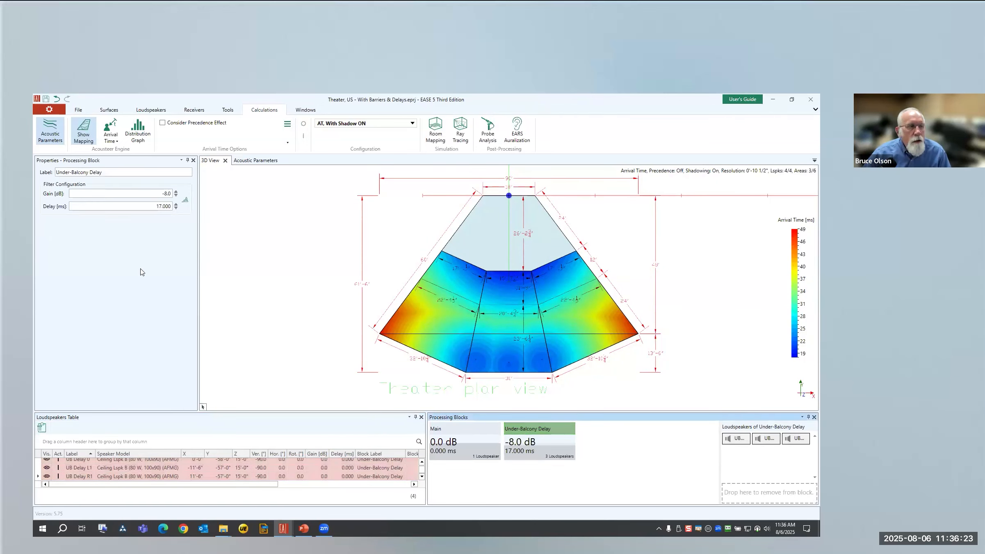
left_click(151, 206)
type("0")
key("Return")
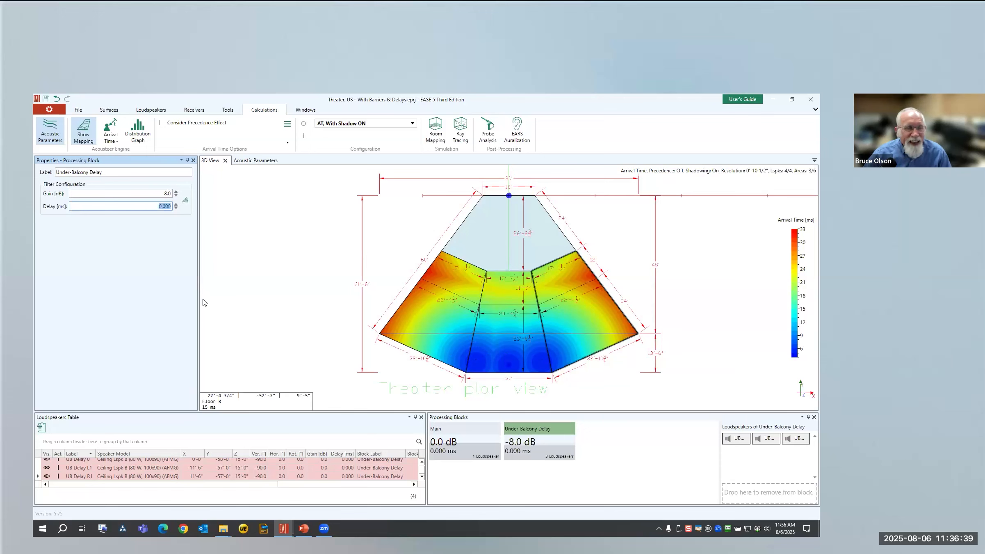
left_click(154, 206)
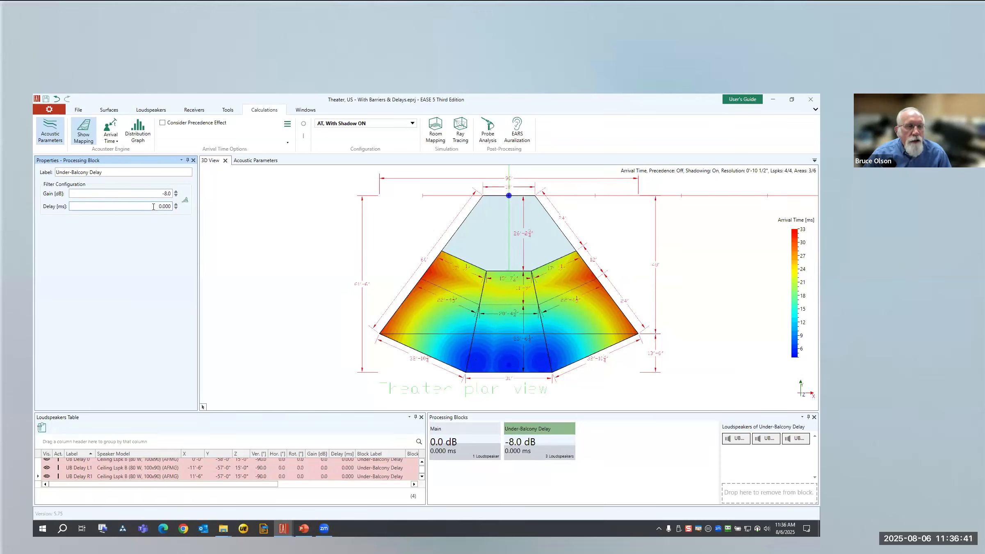
Raise the delay of the Under-Balcony Delay processing block to 36 ms and probe the arrival time on the Floor Center area
scroll(153, 207, "up", 7)
scroll(154, 207, "up", 11)
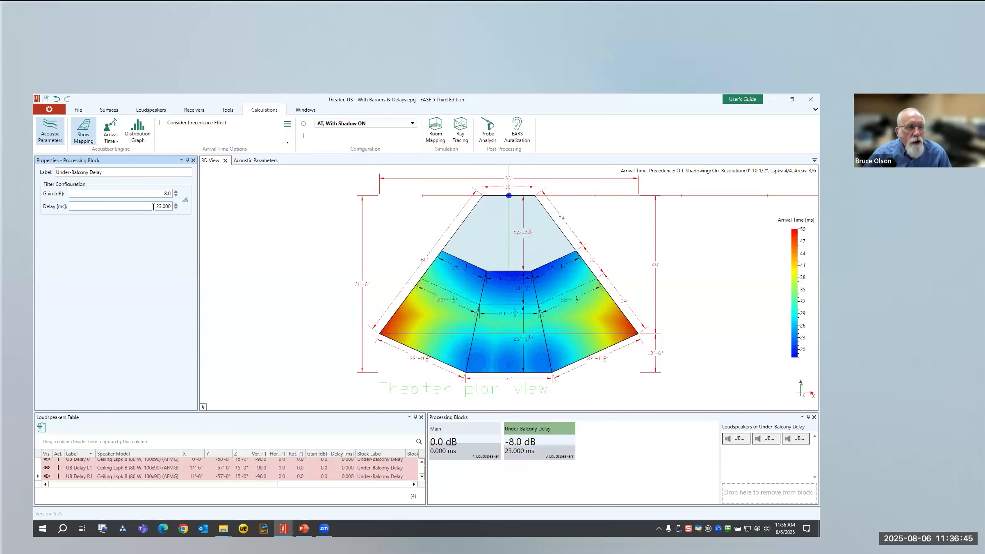
scroll(154, 206, "up", 7)
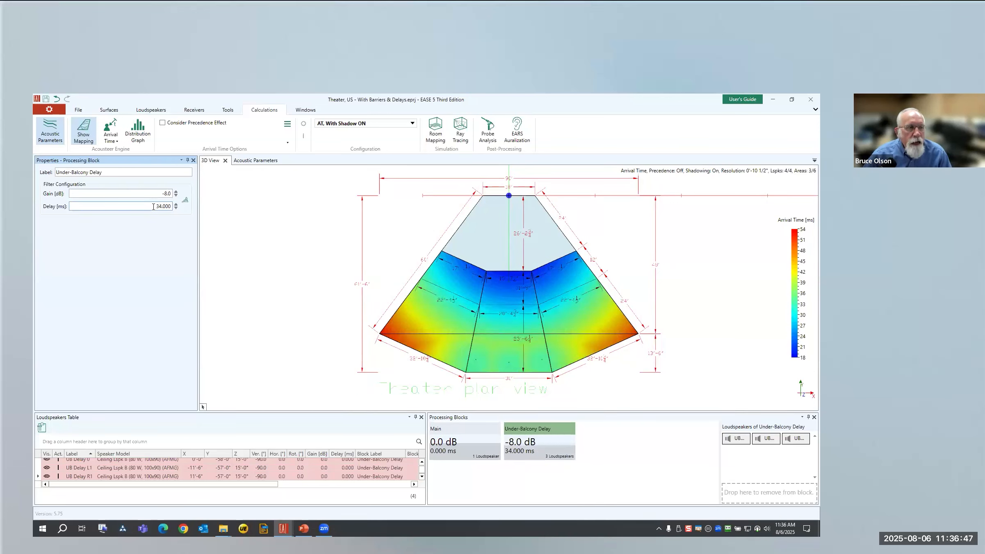
scroll(153, 206, "up", 2)
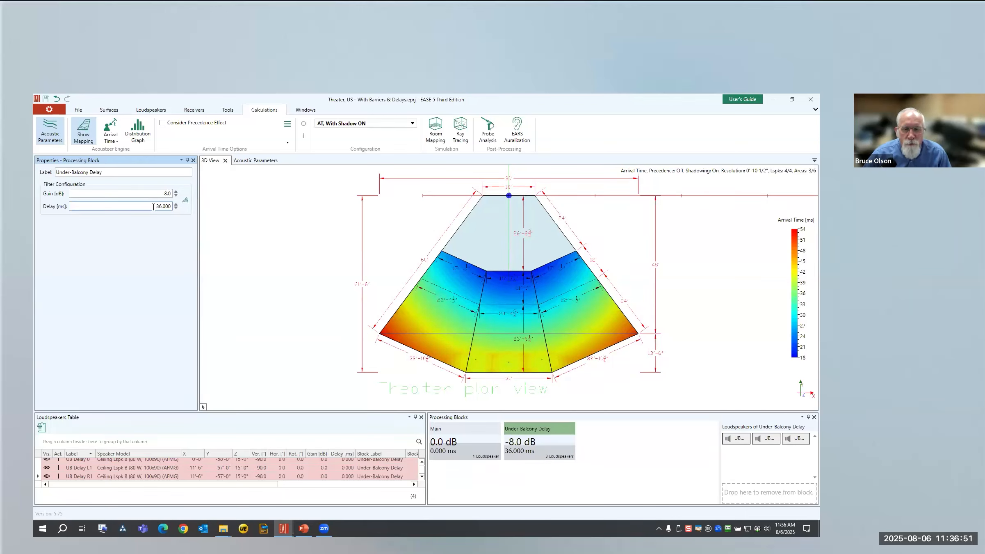
mouse_move(469, 352)
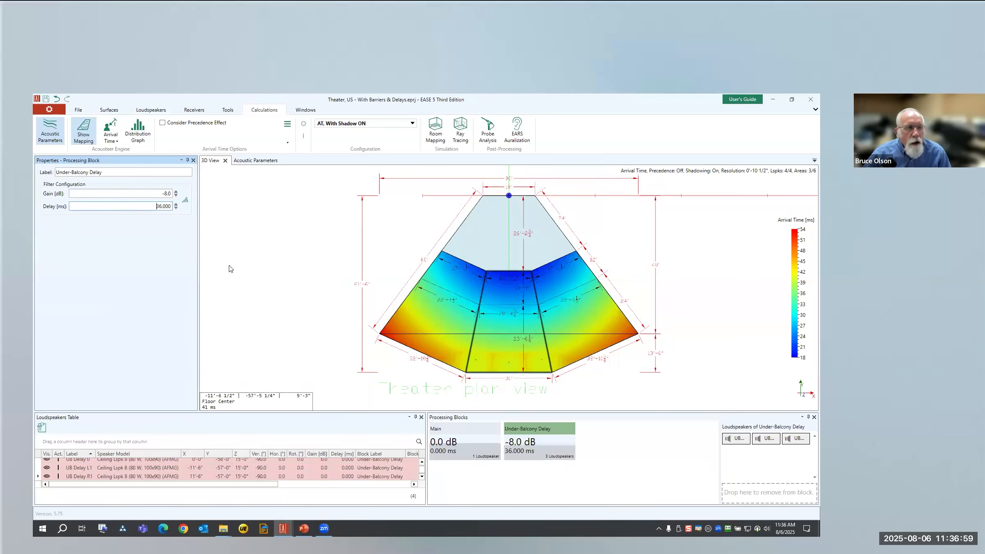
Set the delay of the Under-Balcony Delay processing block to 44 ms
left_click(147, 207)
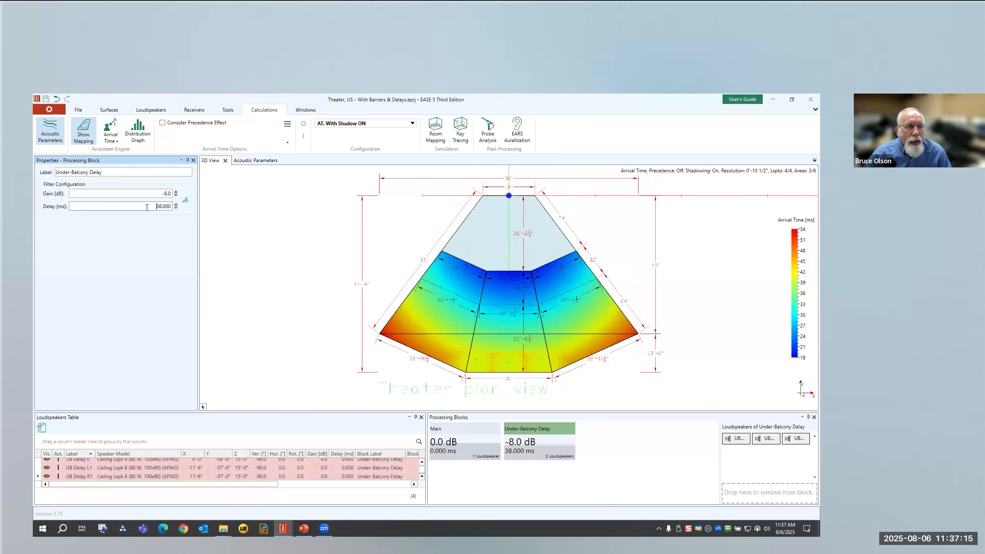
scroll(147, 208, "up", 3)
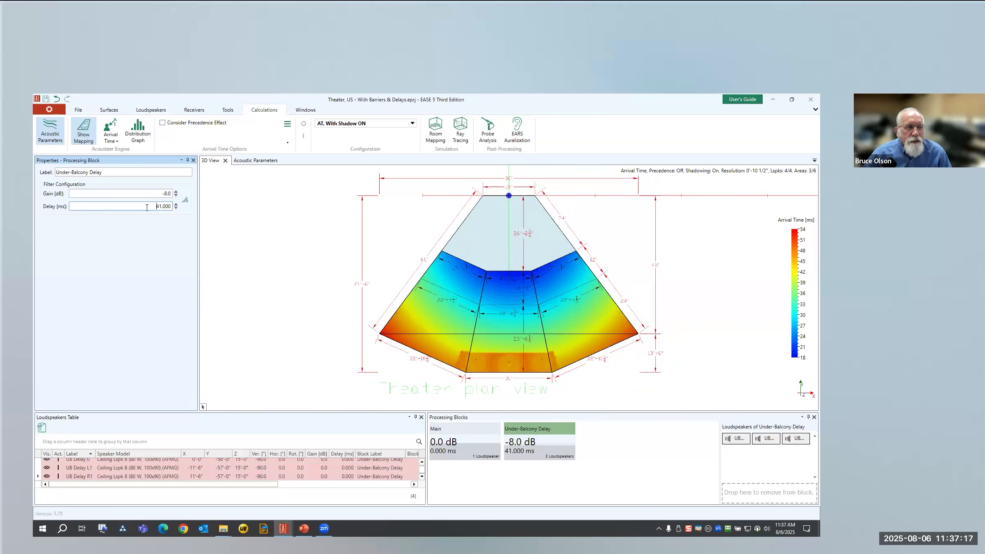
scroll(147, 207, "up", 3)
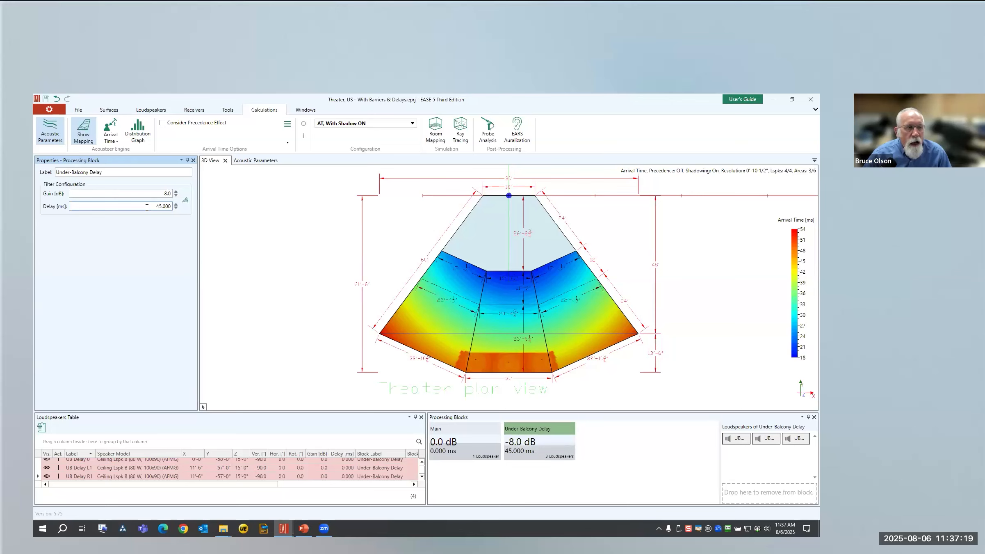
scroll(147, 207, "down", 1)
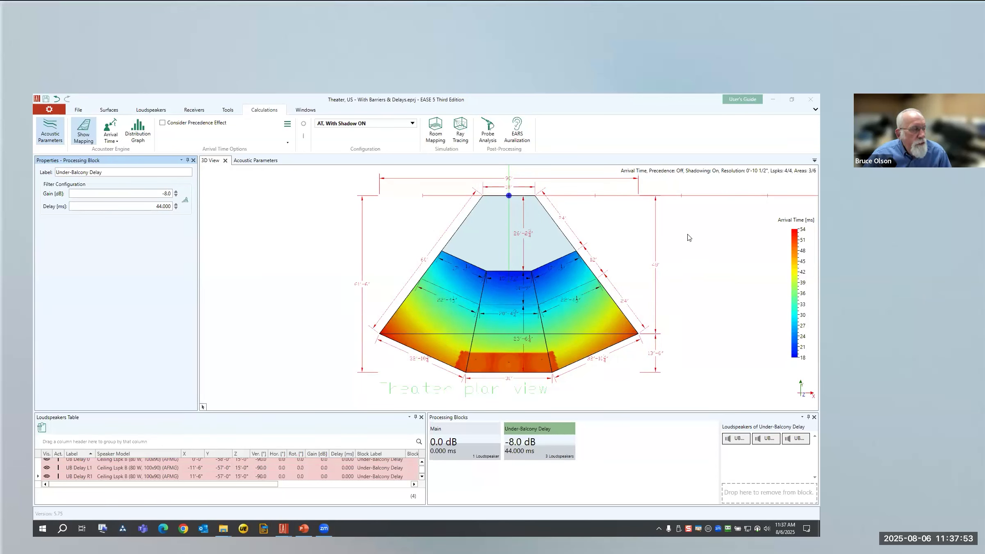
Switch to the Theater, US - With Barriers project and extrude the sloped front ceiling face 0'10" upward along Z
left_click(772, 102)
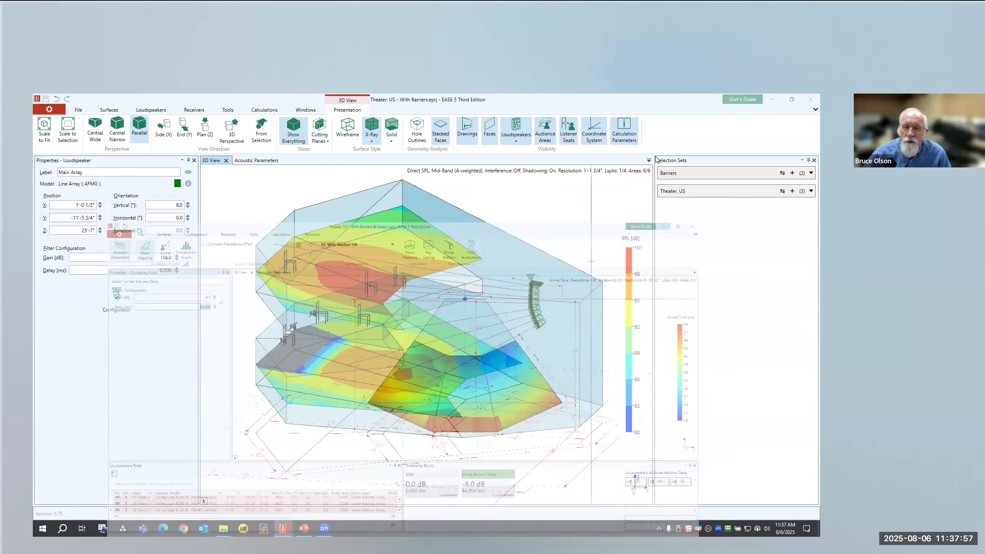
left_click(437, 249)
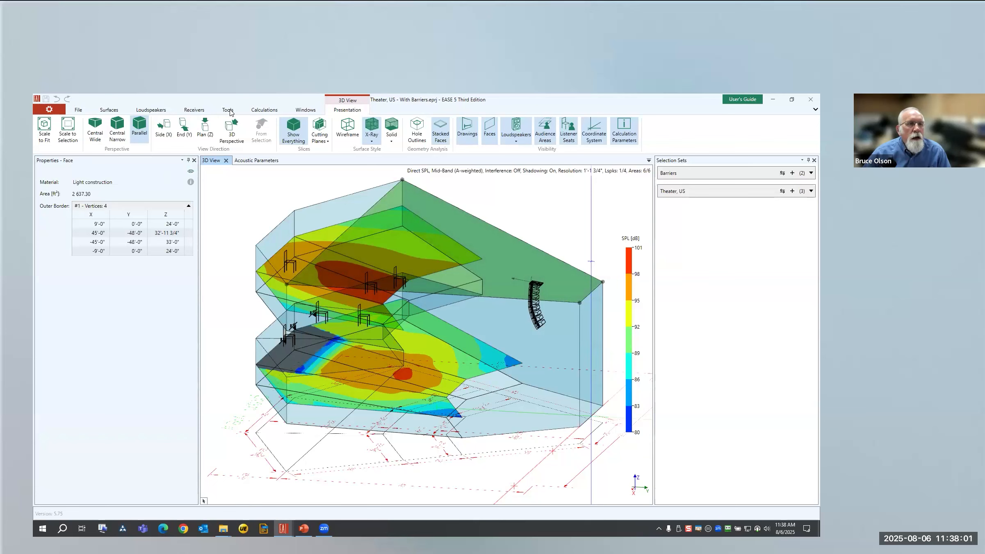
left_click(109, 110)
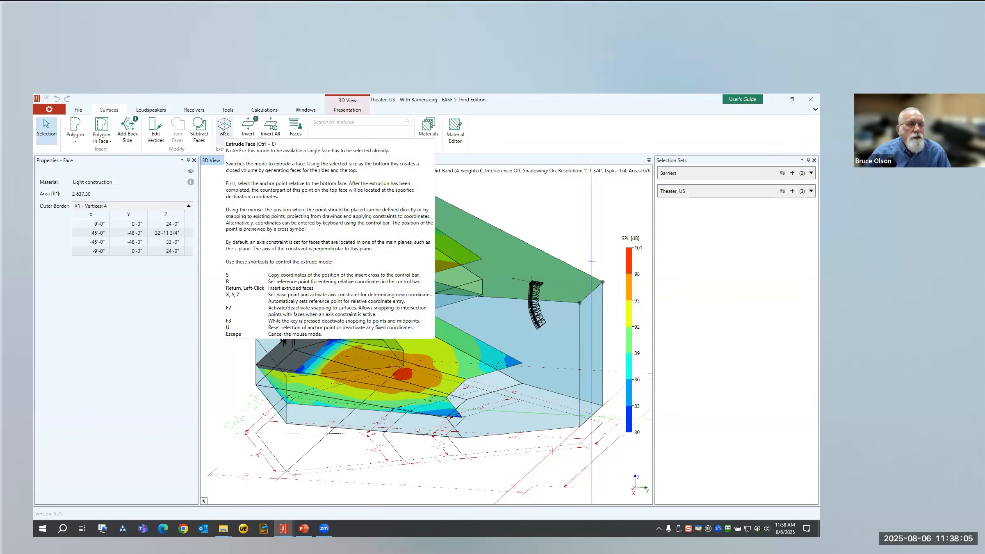
left_click(221, 131)
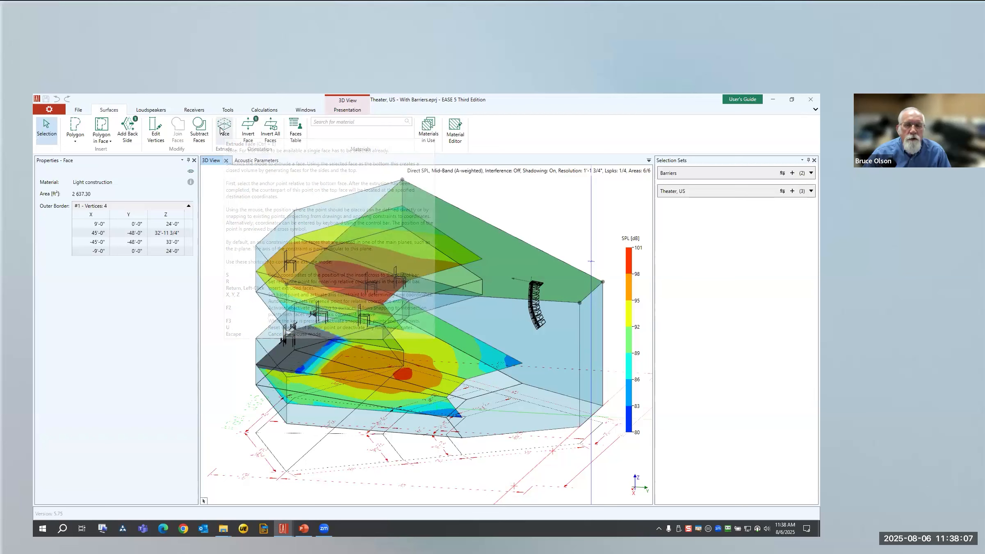
left_click(498, 259)
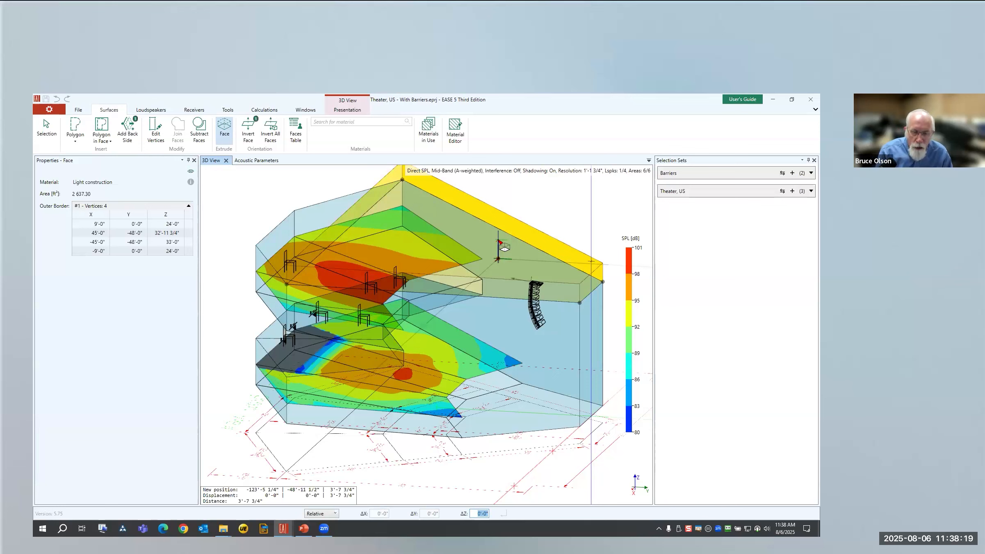
key("Left")
key("Right")
key("Right")
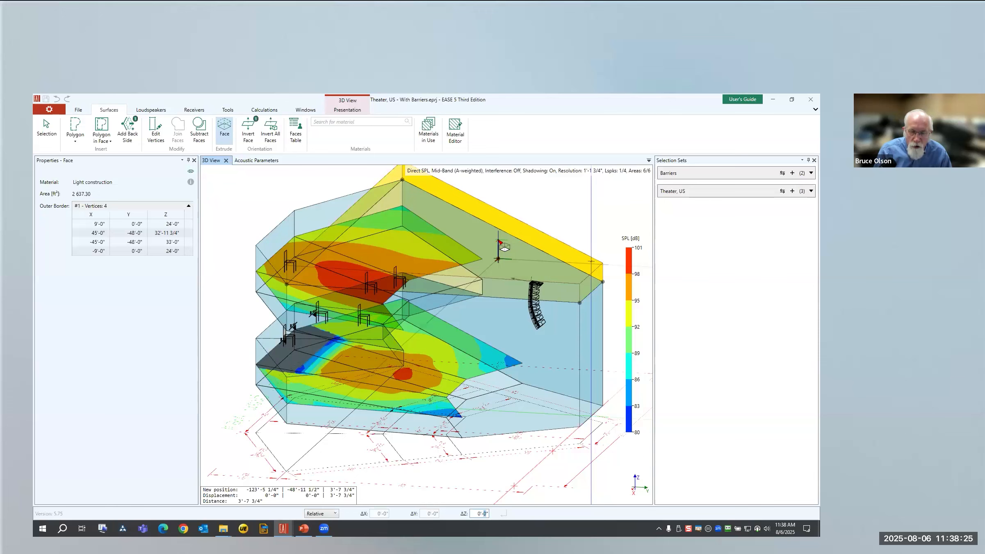
type("1")
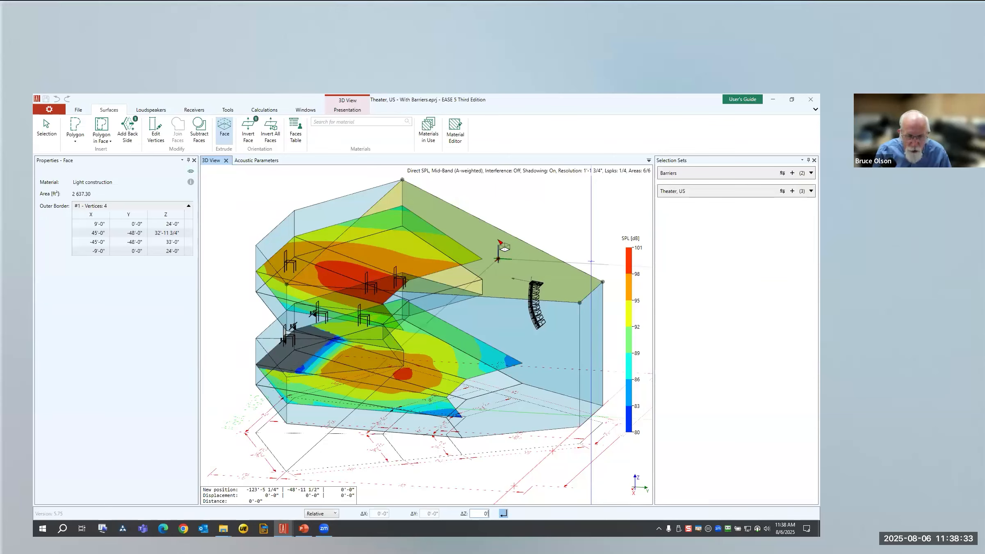
type("1\"")
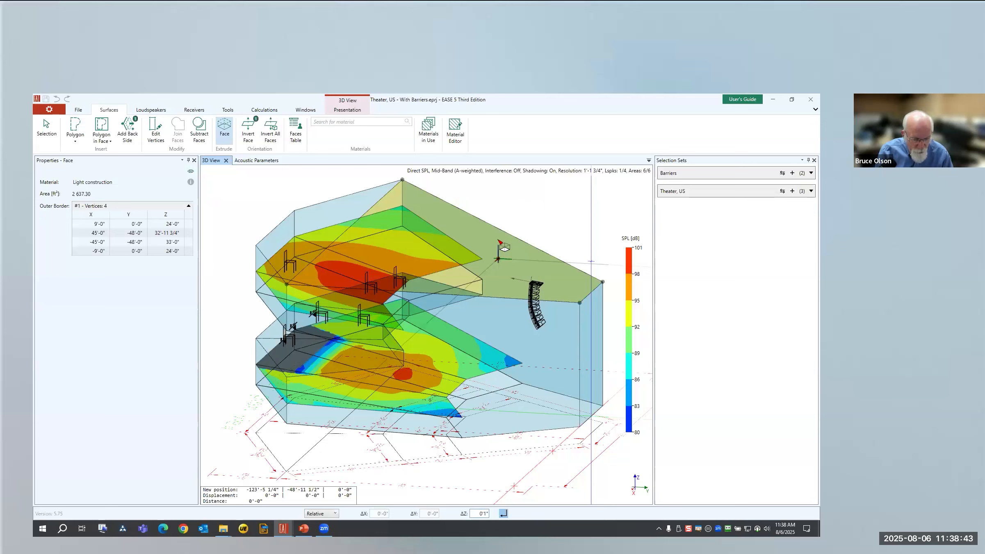
type("0")
key("Return")
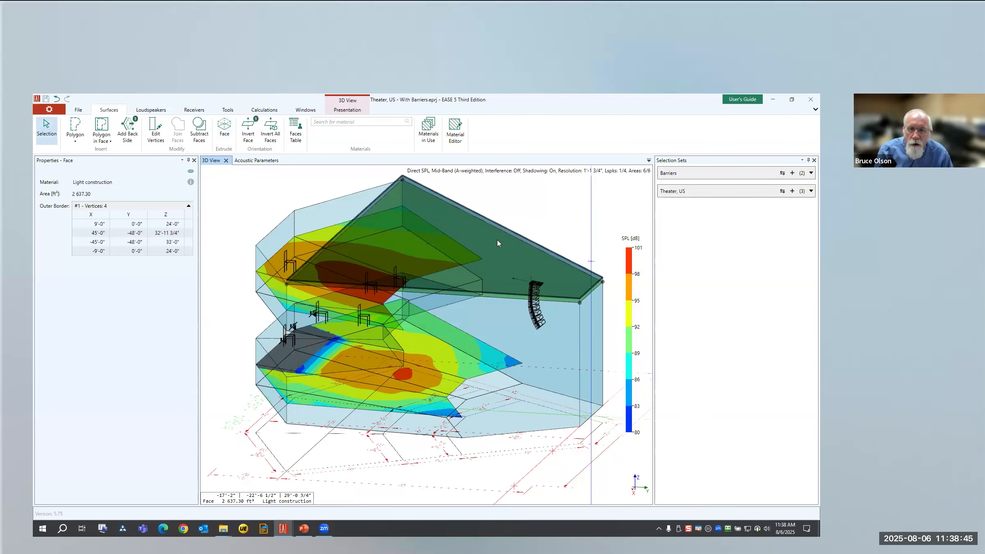
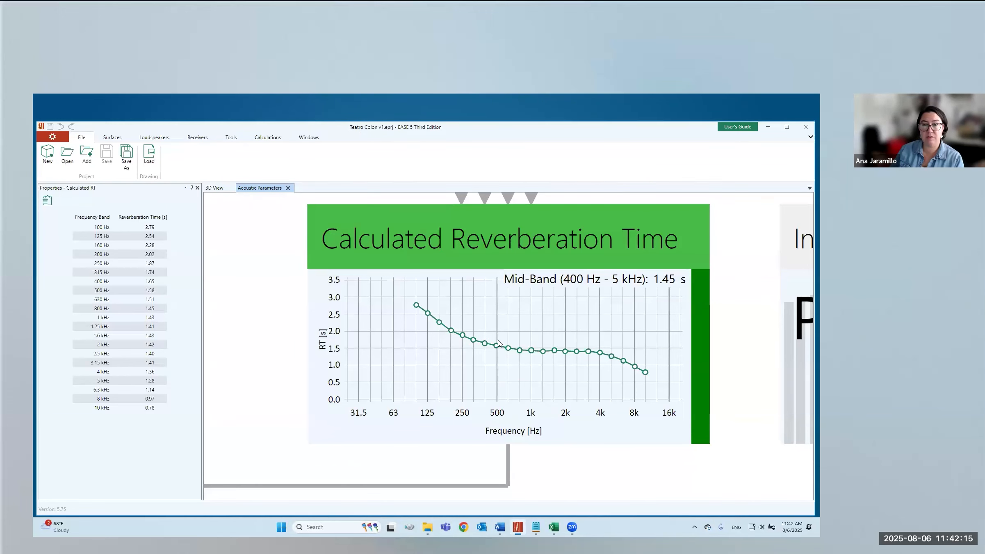
Close the Calculated Reverberation Time details in the Teatro Colon project and show its 3D view with the drawings hidden
left_click(508, 245)
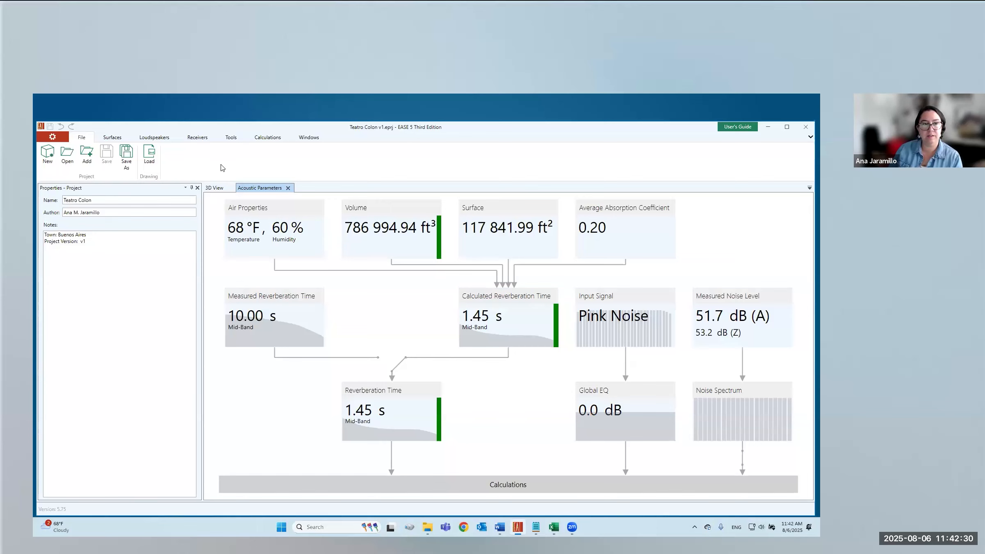
left_click(214, 188)
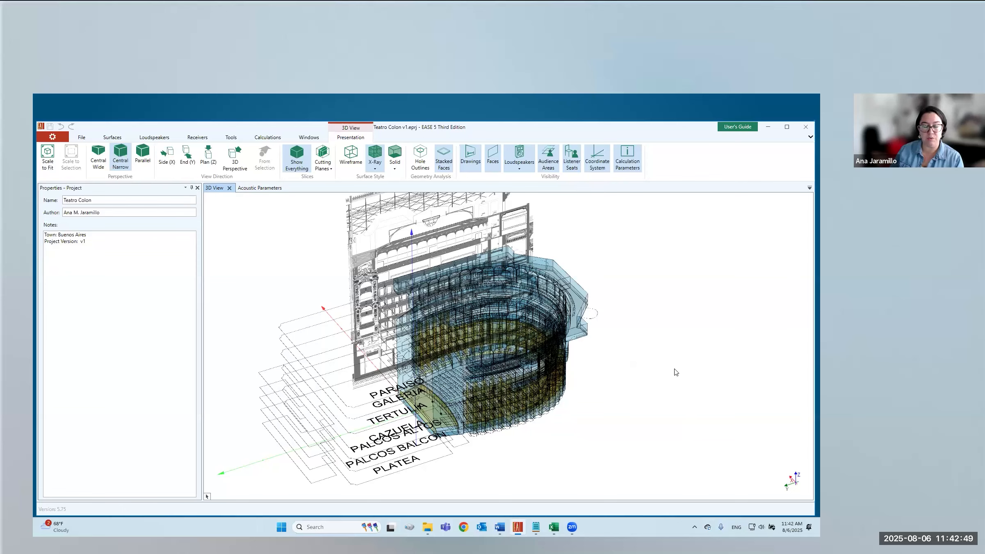
left_click_drag(659, 386, 676, 383)
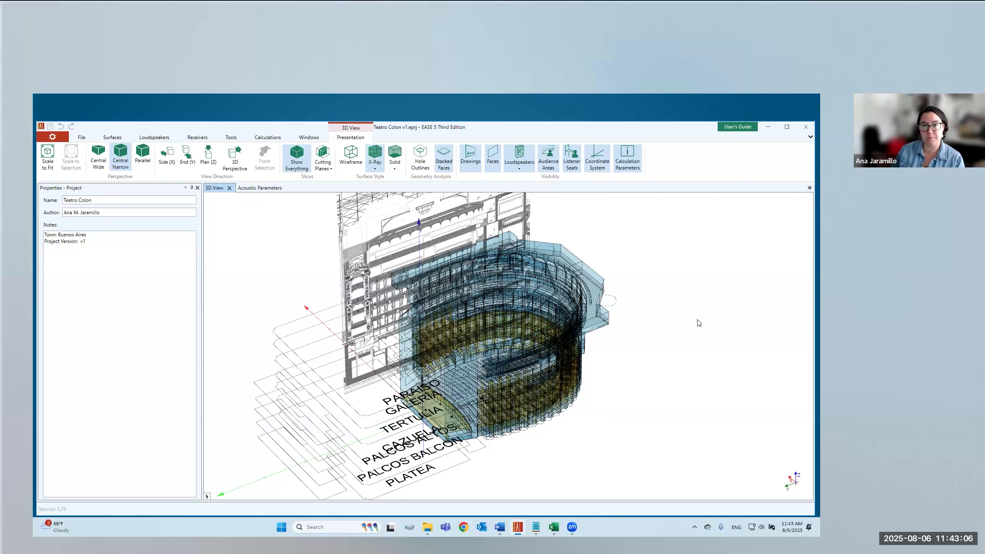
left_click(471, 156)
middle_click_drag(521, 442, 525, 441)
scroll(531, 423, "up", 1)
scroll(606, 398, "up", 2)
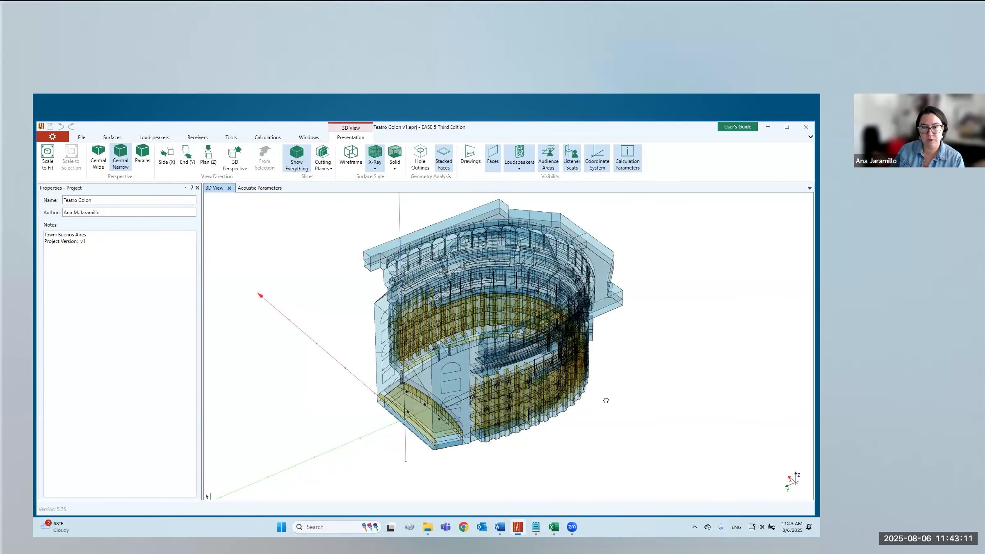
Show the materials in use and select all faces assigned the plaster material that covers 60.1 % of the surface
left_click(112, 137)
left_click(432, 158)
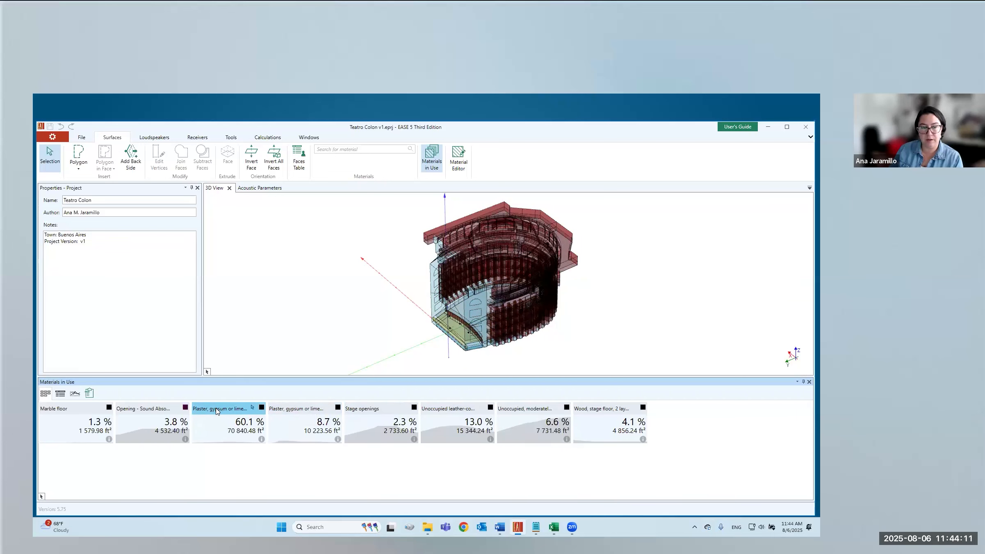
left_click(252, 407)
middle_click_drag(575, 327, 613, 286)
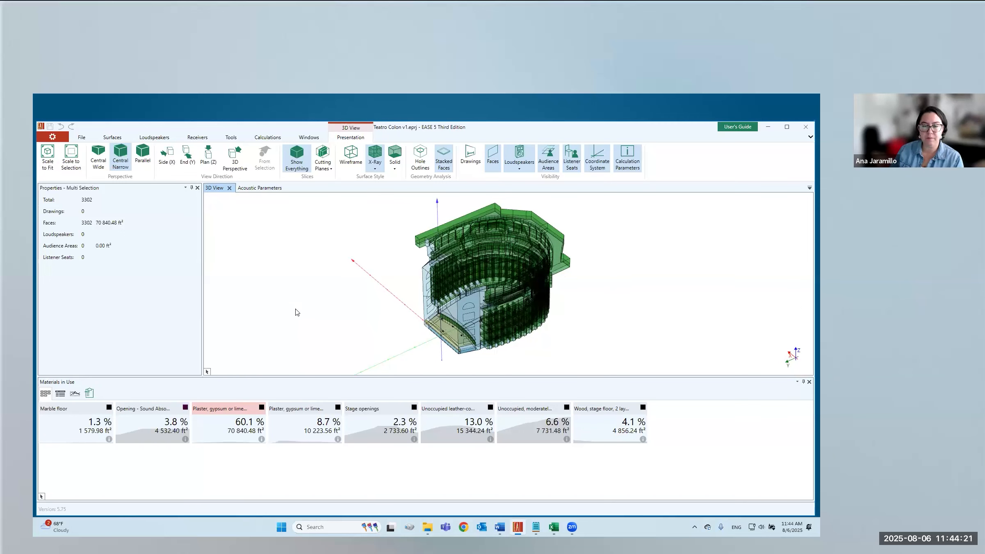
Switch to the Tuning RT workbook in Excel and resize its restored window to cover the EASE window
left_click(554, 526)
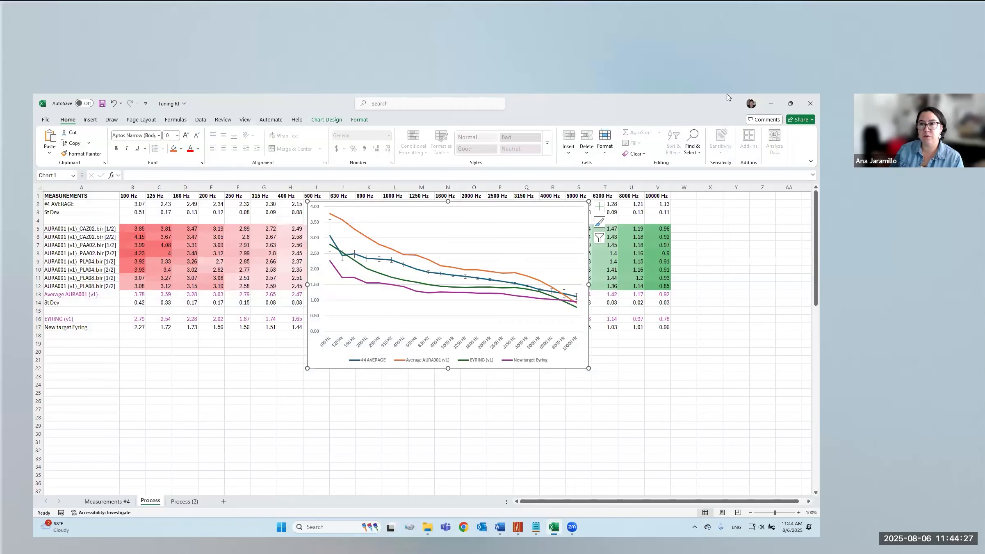
left_click(791, 102)
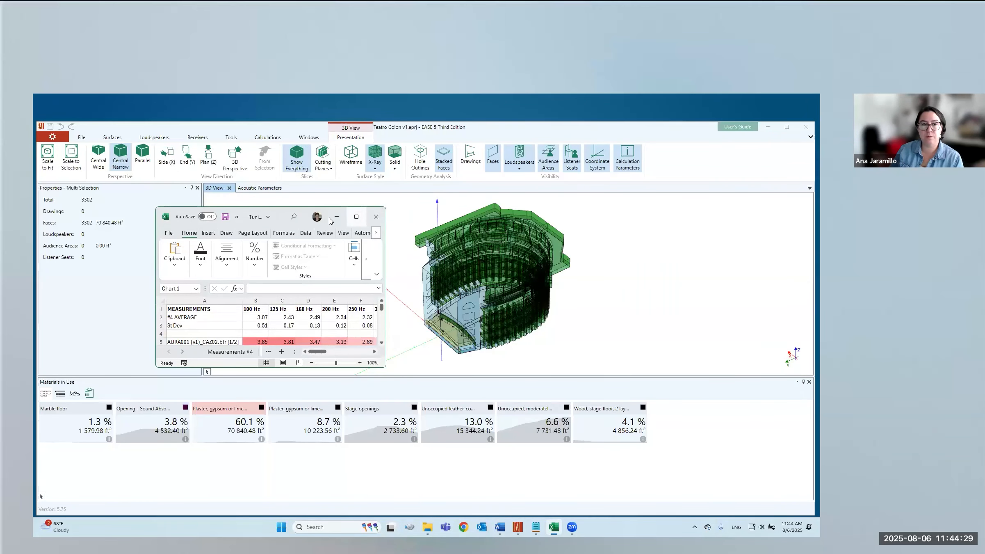
left_click_drag(283, 212, 166, 129)
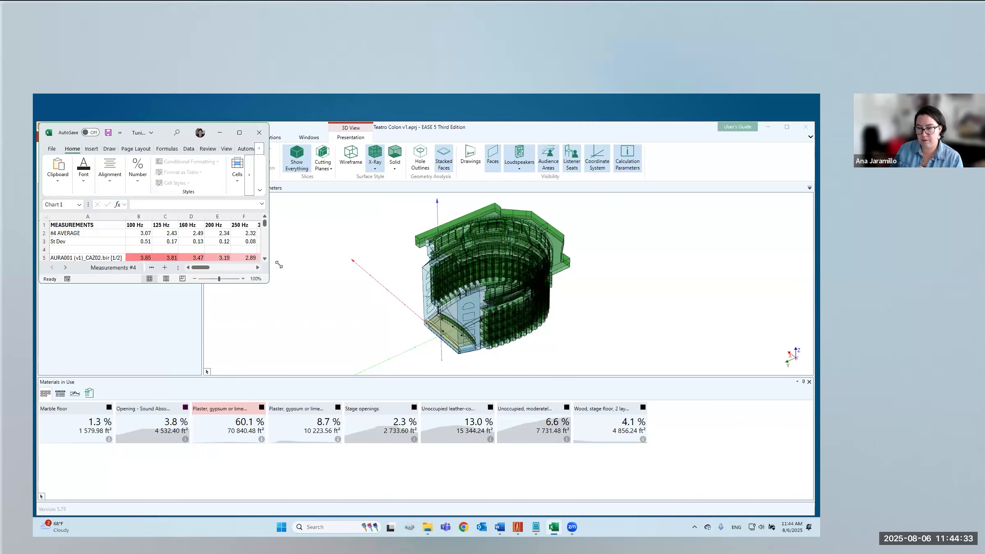
left_click_drag(269, 282, 813, 515)
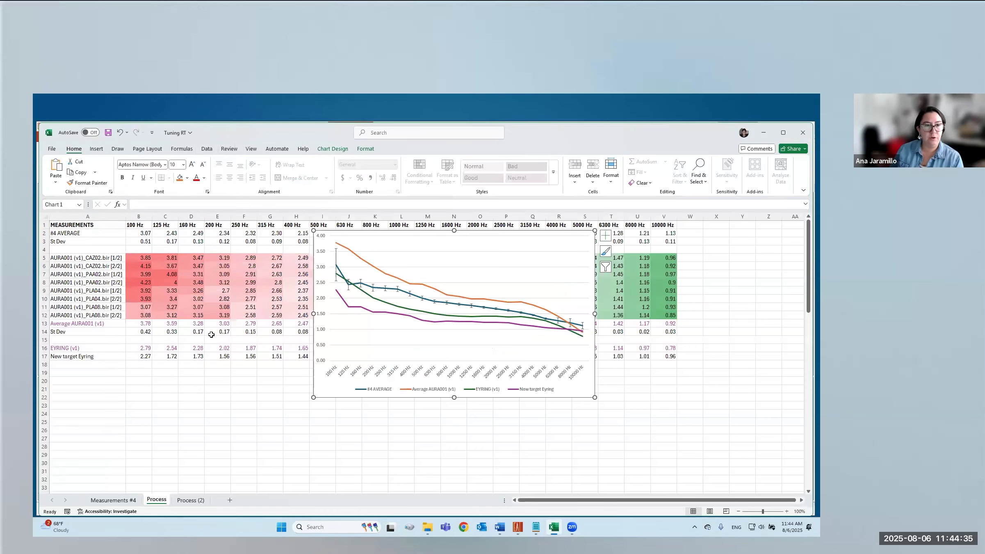
Compare the #4 AVERAGE, Average AURA001 (v1) and EYRING (v1) rows with their matching curves in the reverberation time chart
left_click(44, 233)
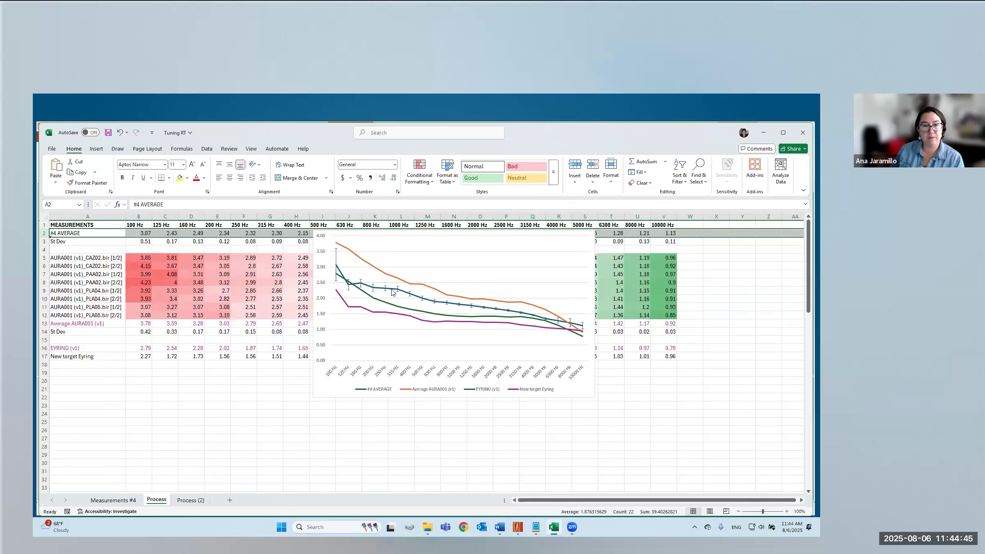
left_click(337, 265)
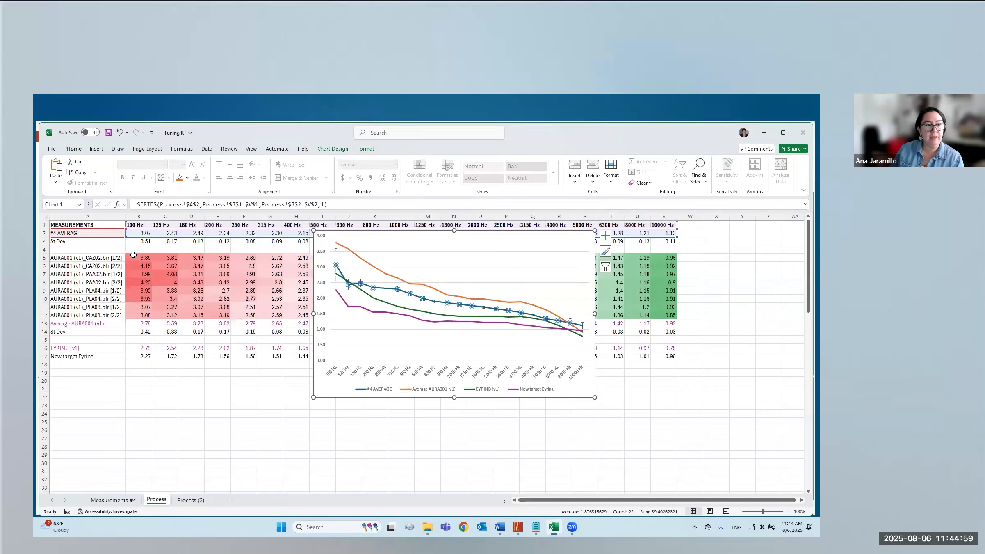
left_click(44, 323)
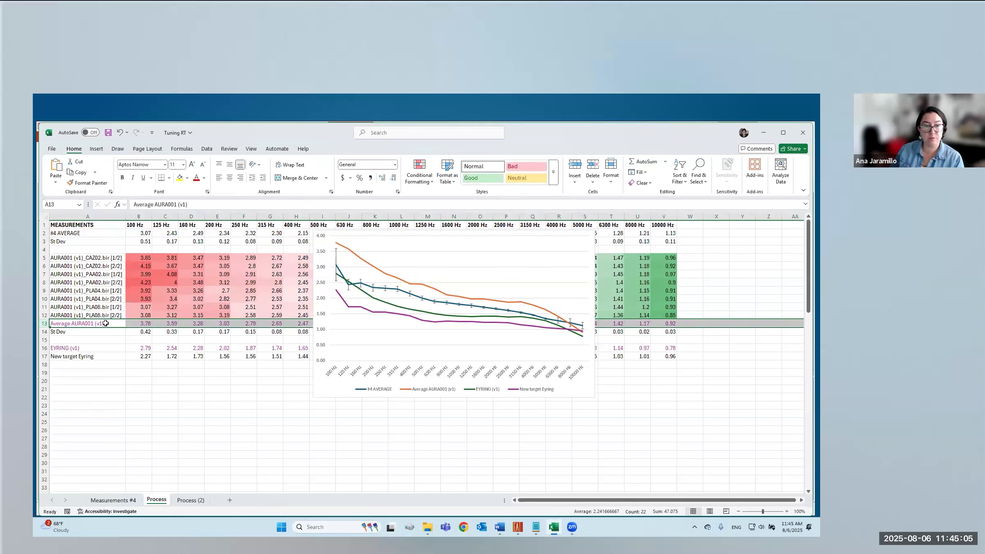
left_click(412, 284)
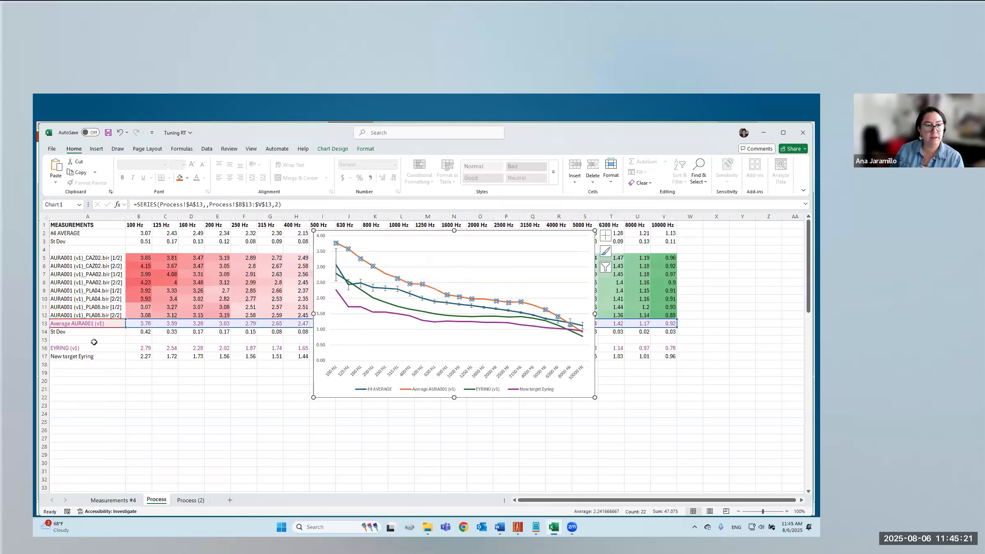
left_click(43, 348)
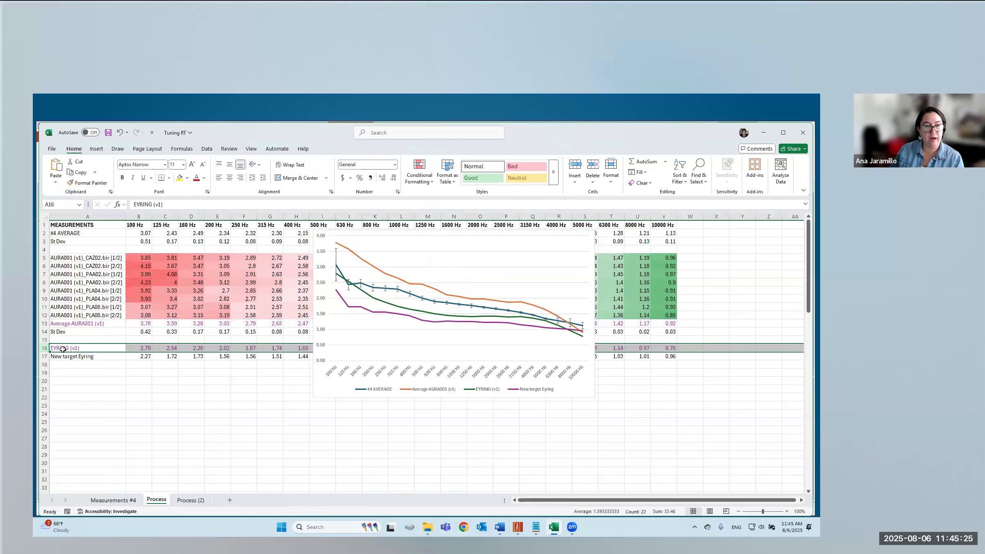
left_click(383, 304)
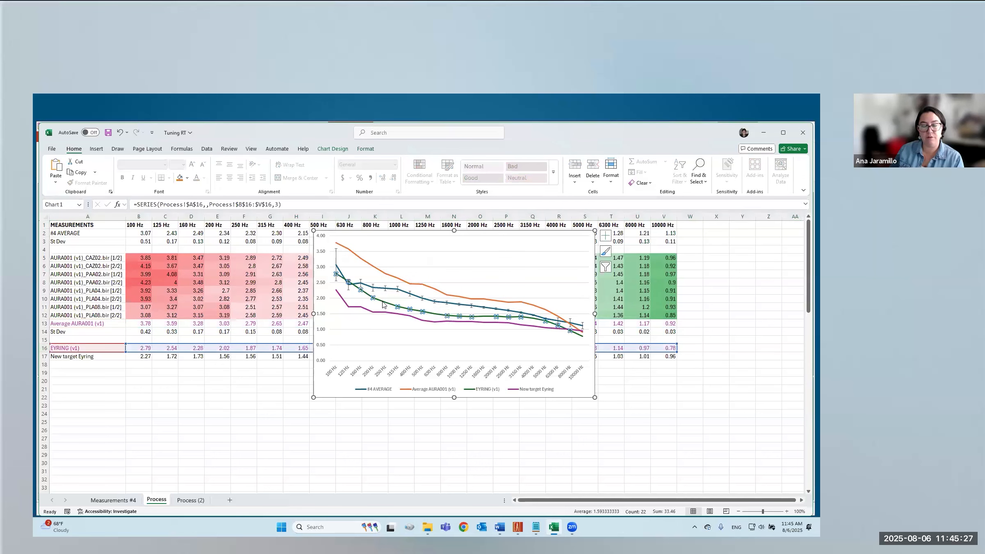
left_click(397, 279)
left_click(387, 305)
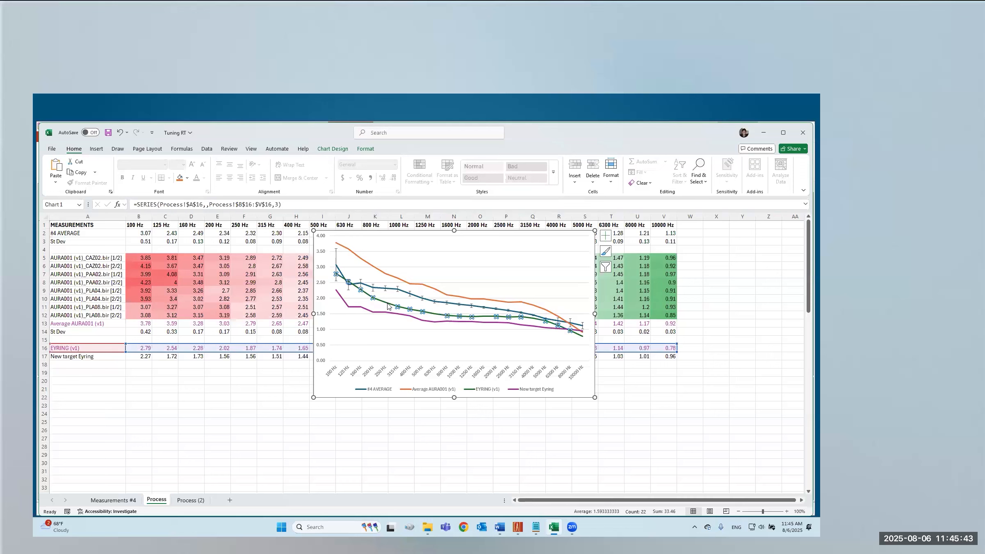
Compare the Average AURA001 (v1) and EYRING (v1) curves against the #4 AVERAGE curve in the reverberation time chart
left_click(361, 259)
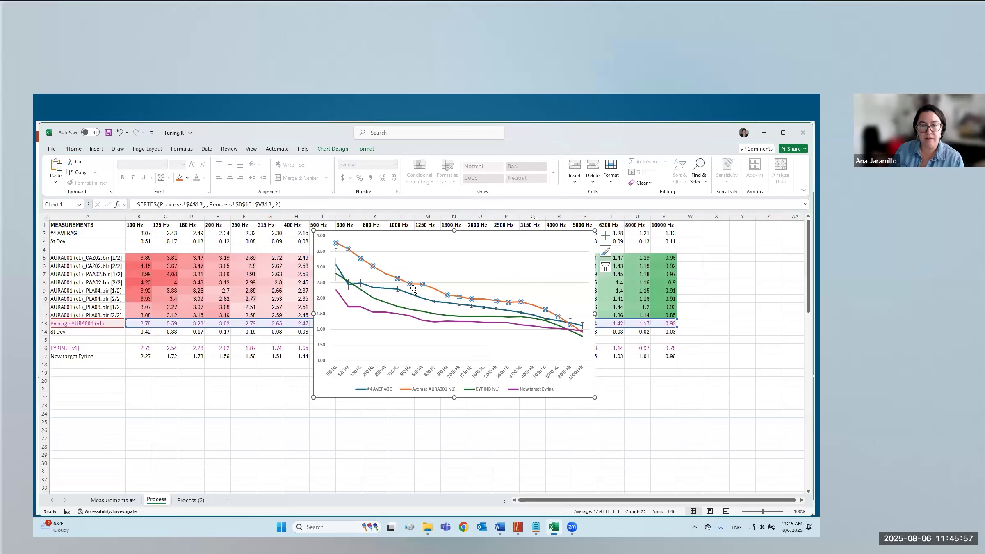
left_click(462, 315)
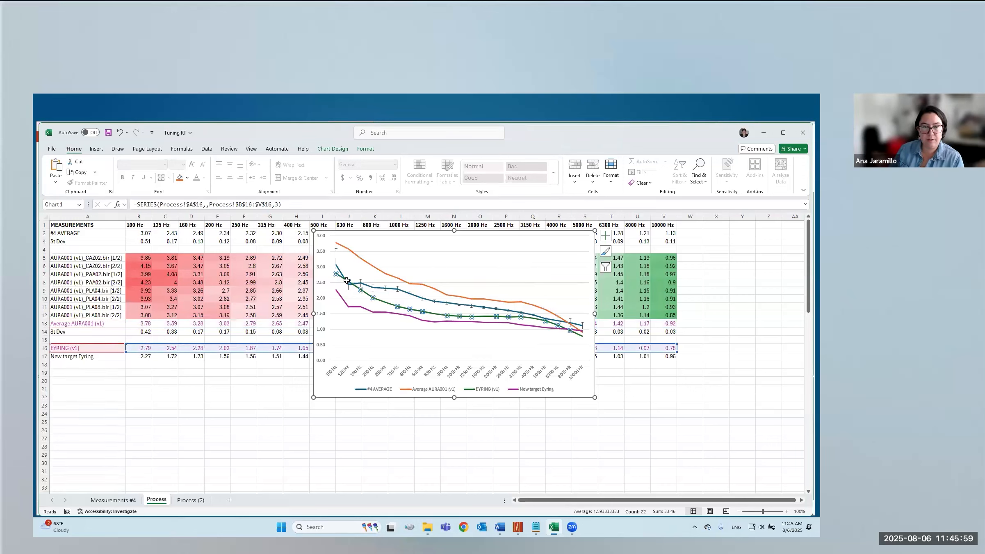
left_click(427, 286)
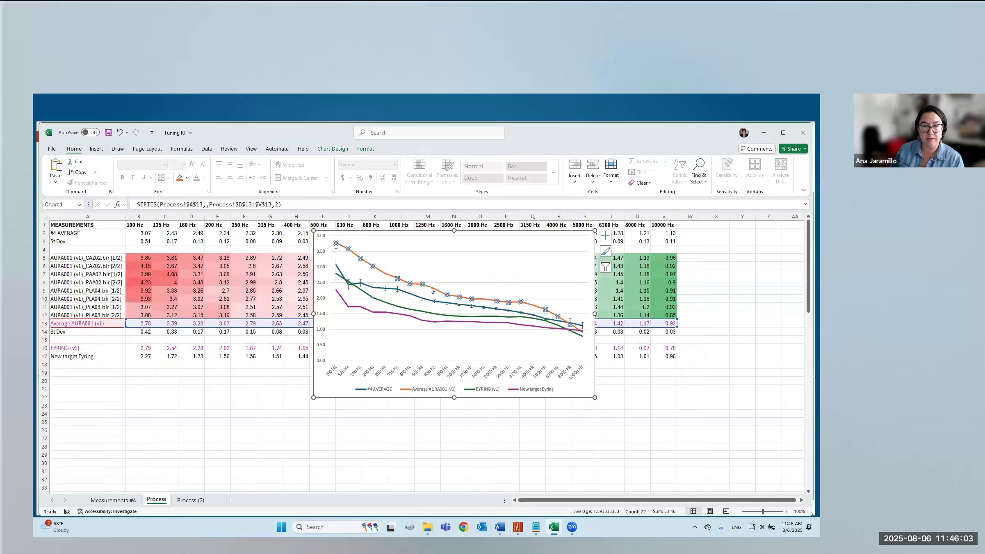
mouse_move(430, 289)
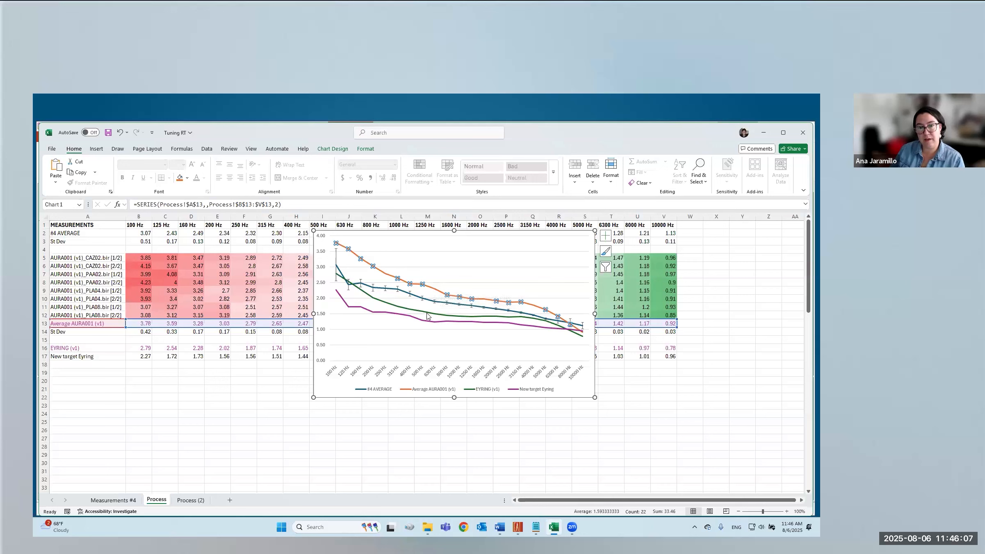
left_click(425, 312)
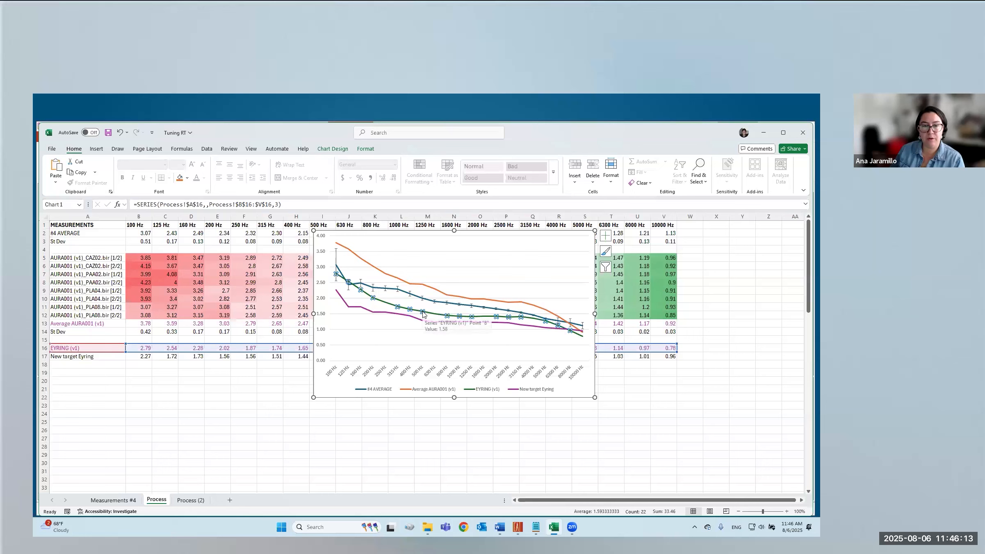
mouse_move(421, 312)
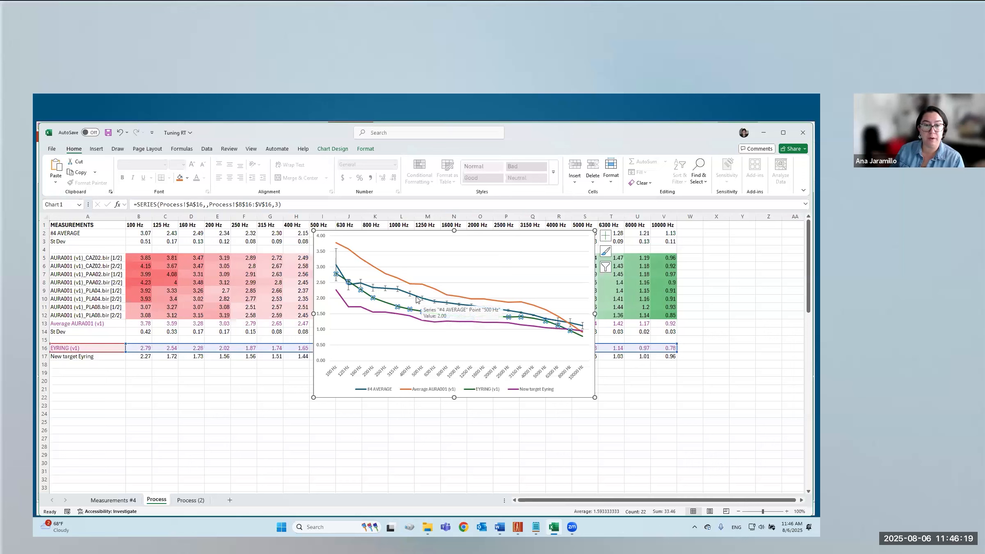
left_click(426, 287)
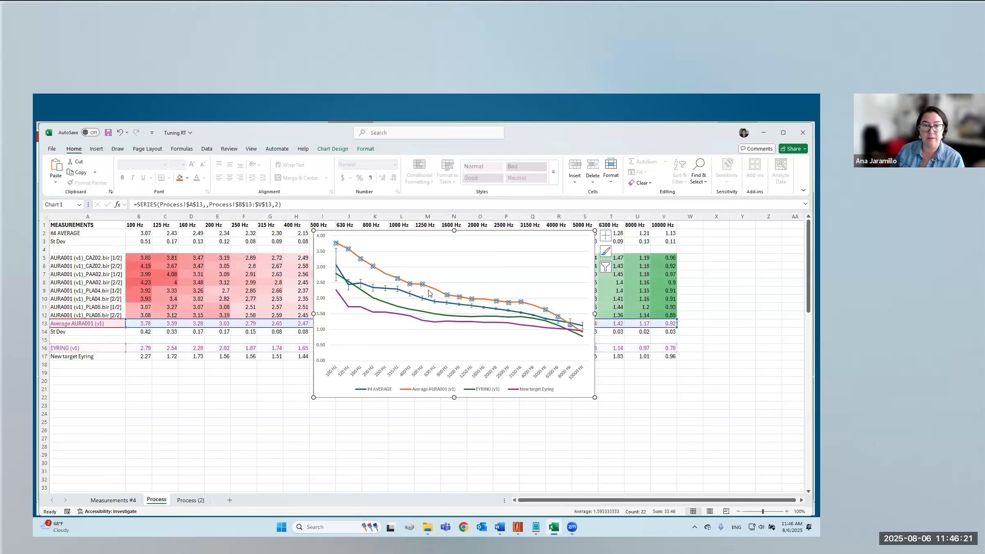
mouse_move(423, 284)
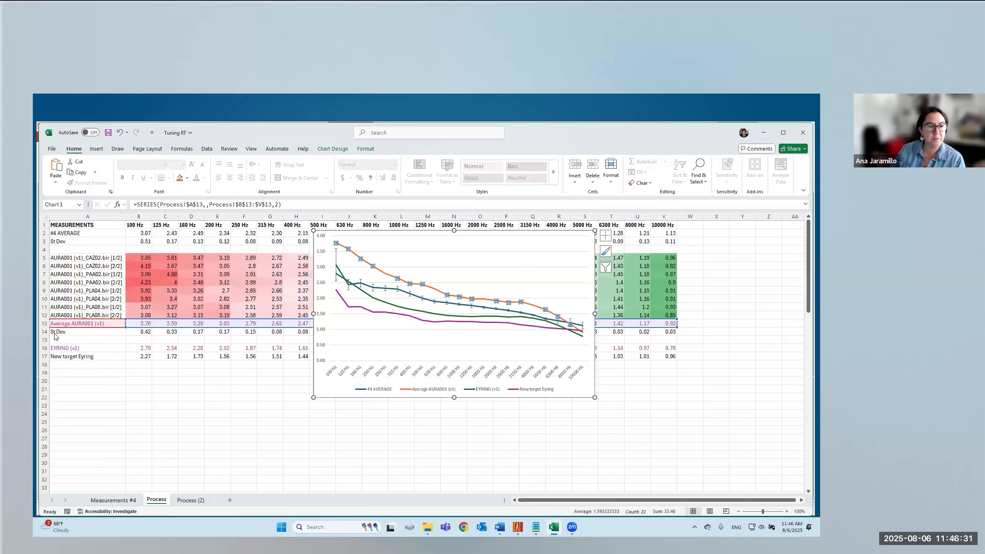
Examine the New target Eyring row and the formula behind its 100 Hz value
left_click(44, 356)
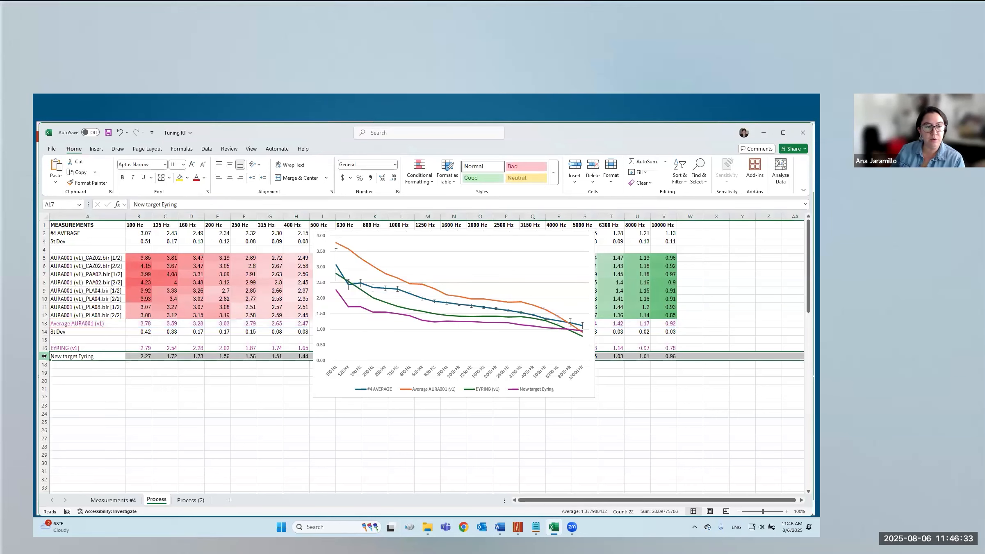
double_click(139, 356)
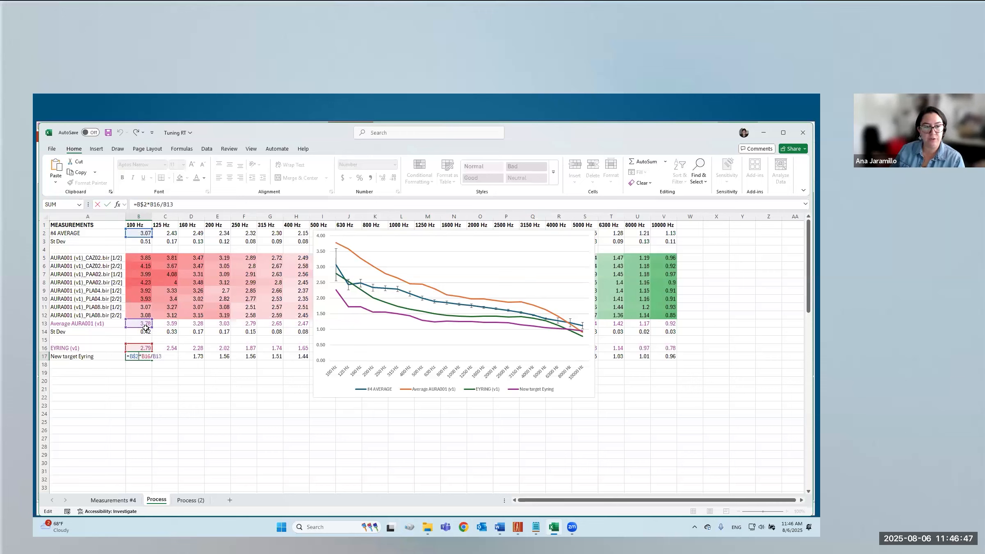
key("ctrl+Return")
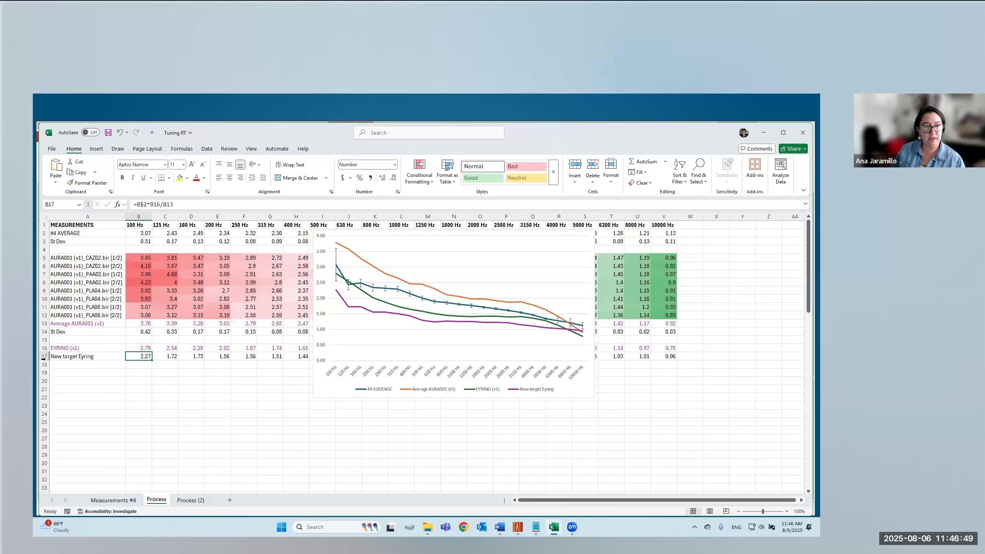
left_click(44, 357)
left_click_drag(139, 356, 303, 356)
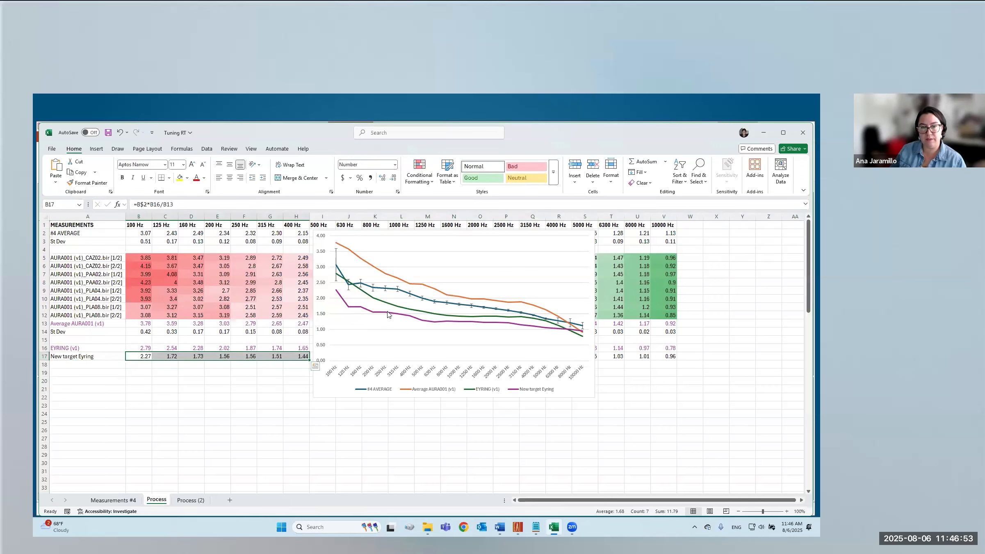
Compare the New target Eyring curve with the EYRING (v1) curve in the chart
left_click(407, 315)
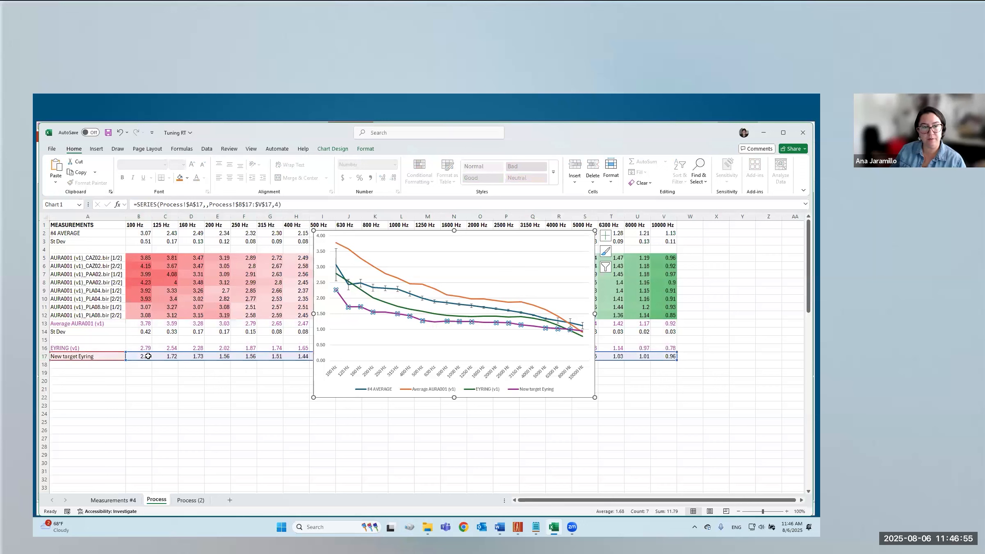
left_click(437, 338)
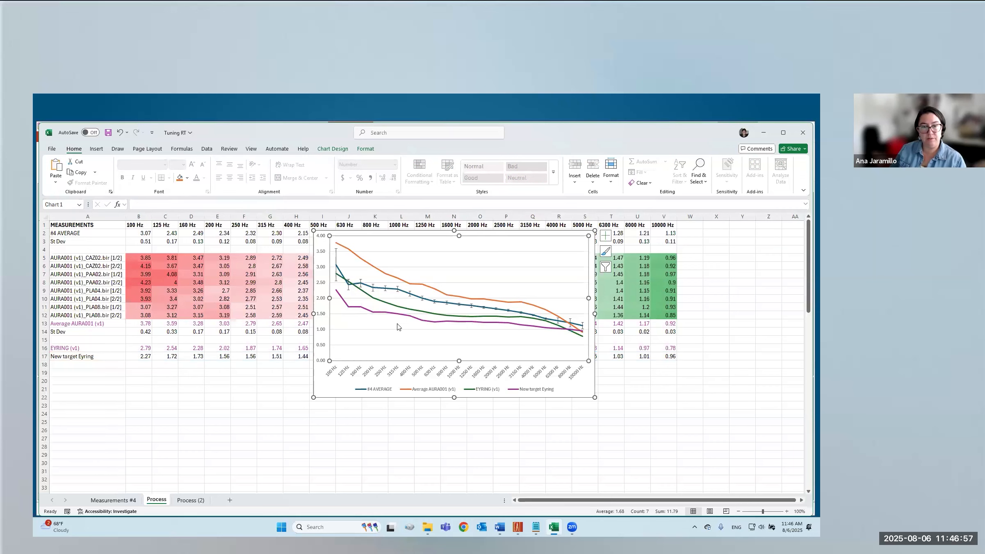
left_click(399, 306)
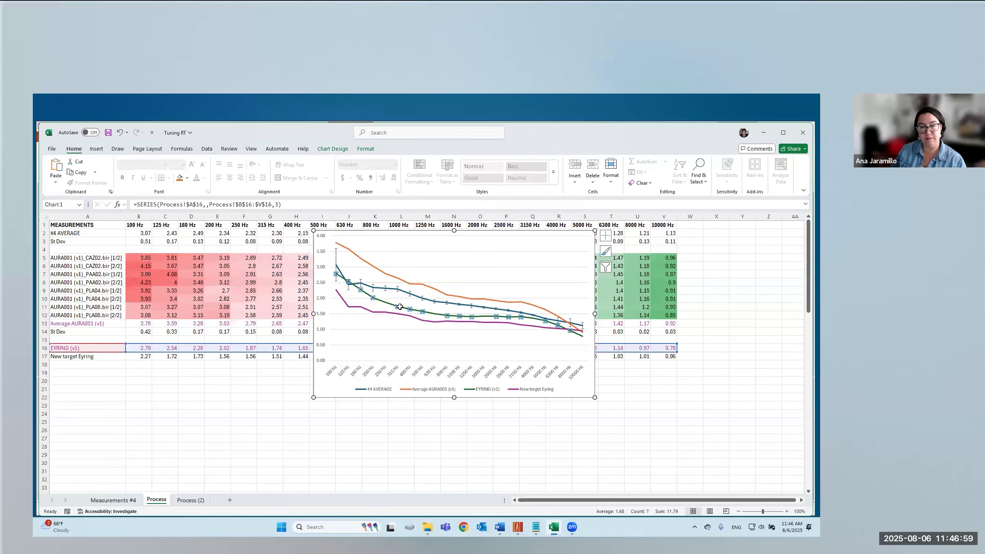
left_click(401, 316)
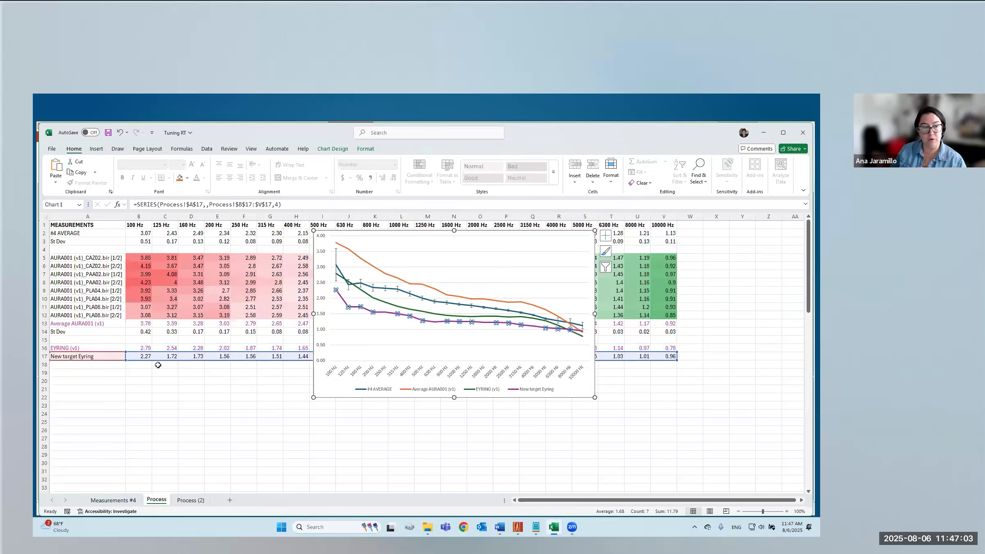
Copy the New target Eyring values from 100 Hz to 10000 Hz and open EASE's Measured Reverberation Time in the acoustic parameters
left_click_drag(140, 356, 671, 356)
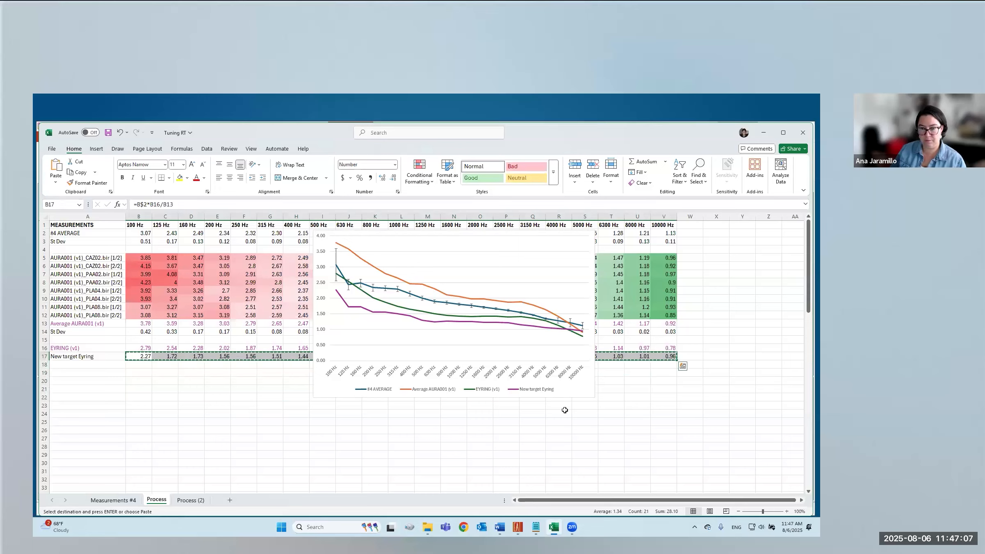
left_click(518, 527)
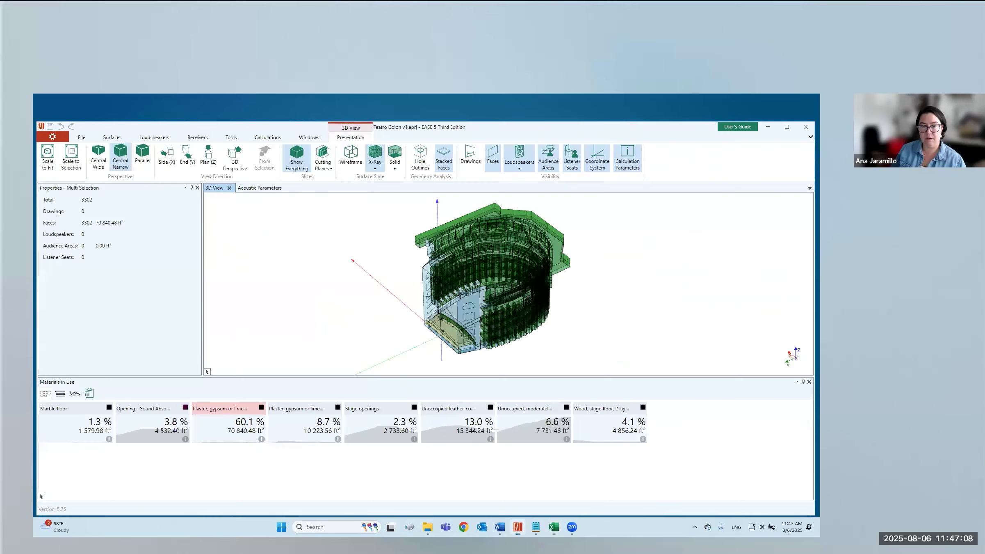
left_click(253, 187)
double_click(364, 255)
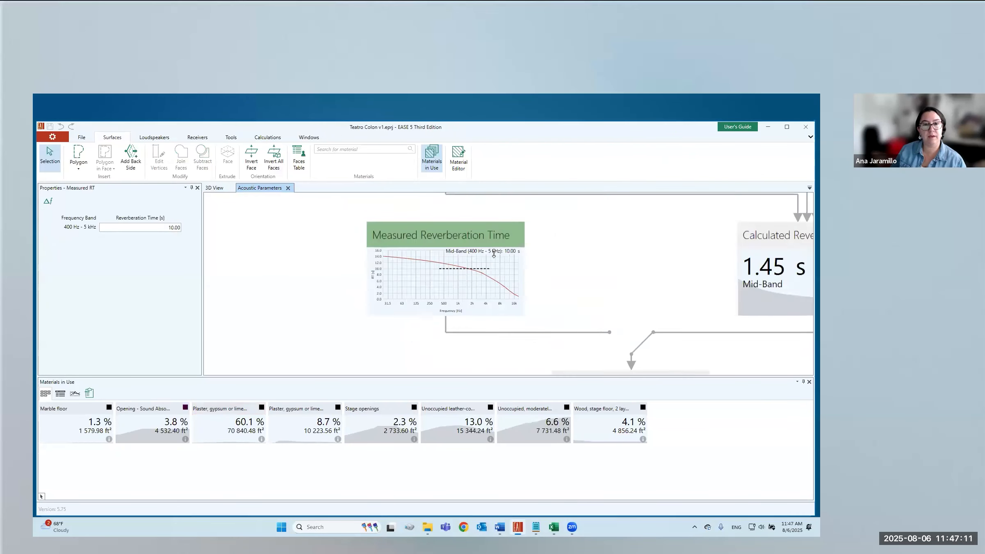
Switch the measured reverberation time to third-octave bands, paste the target values from 100 Hz on, and return to the parameter overview
left_click(48, 201)
left_click(77, 229)
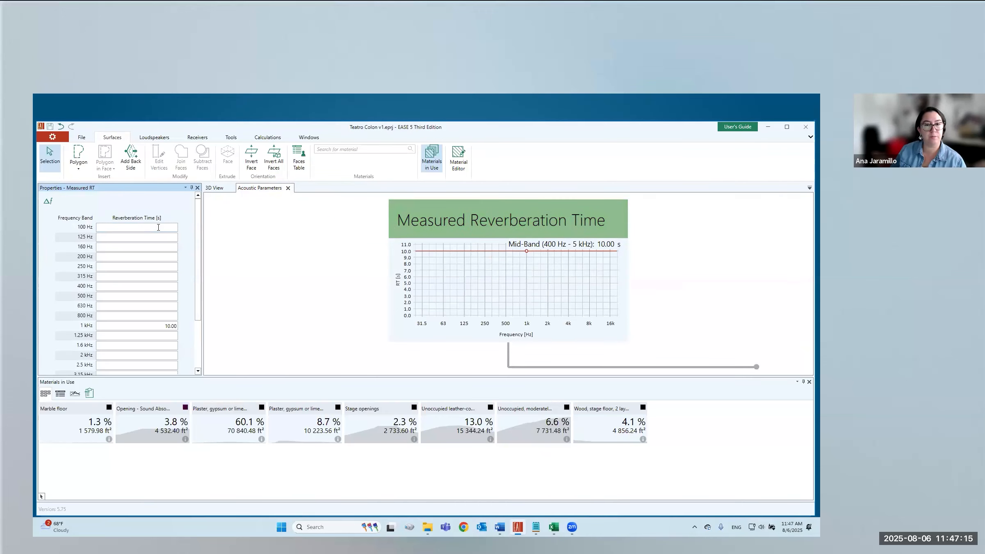
key("ctrl+v")
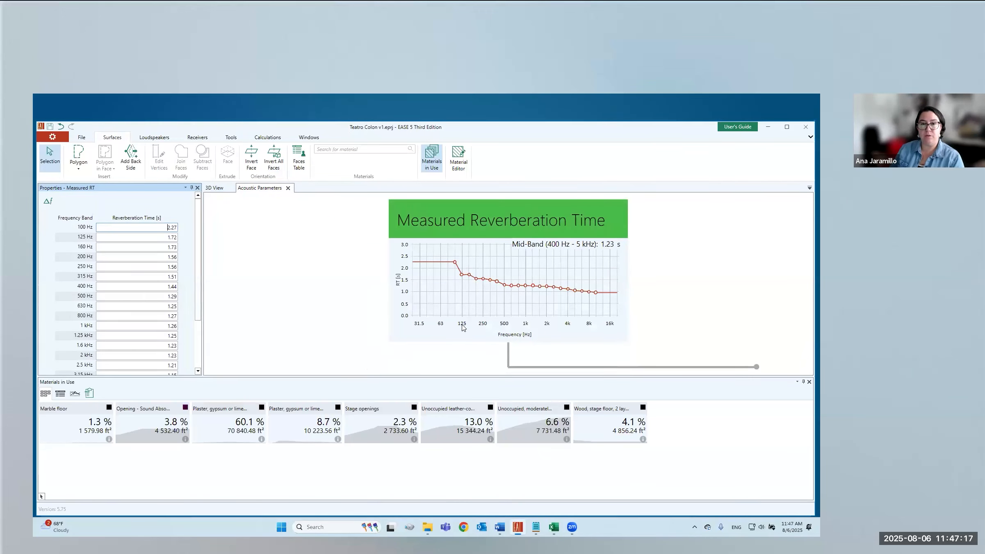
left_click(512, 206)
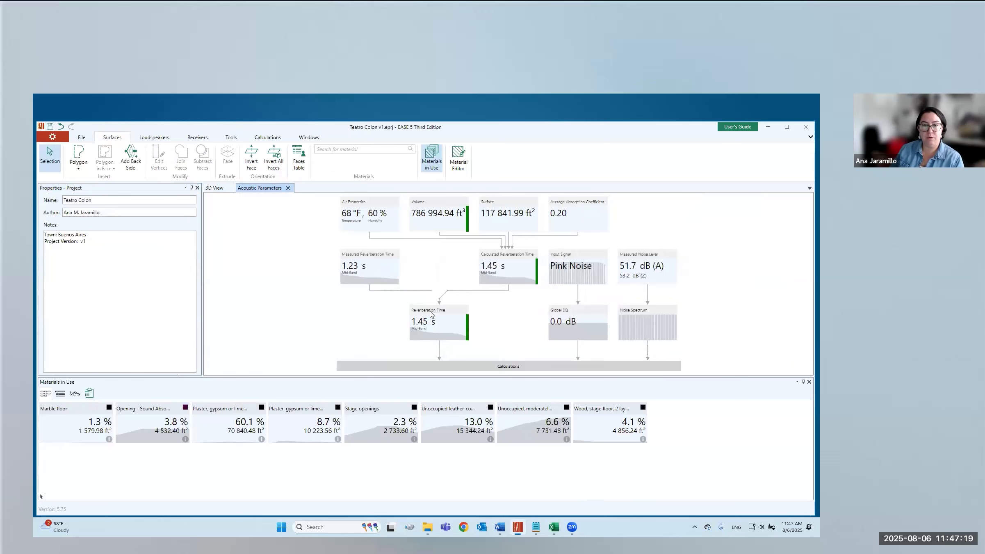
Enlarge the resulting Reverberation Time graph and select the plaster material that covers 60.1 % of the surface
left_click(428, 310)
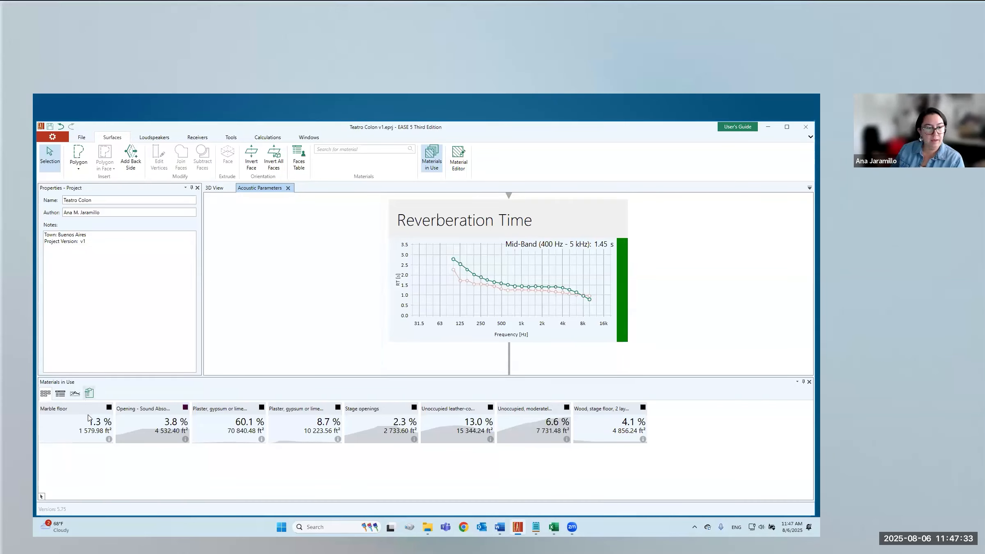
left_click(75, 394)
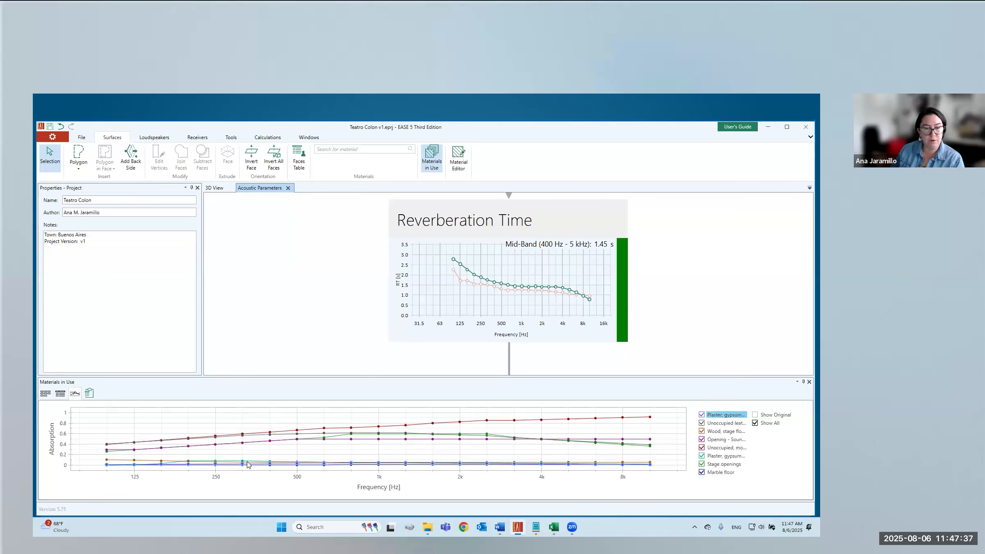
left_click(45, 393)
left_click(217, 413)
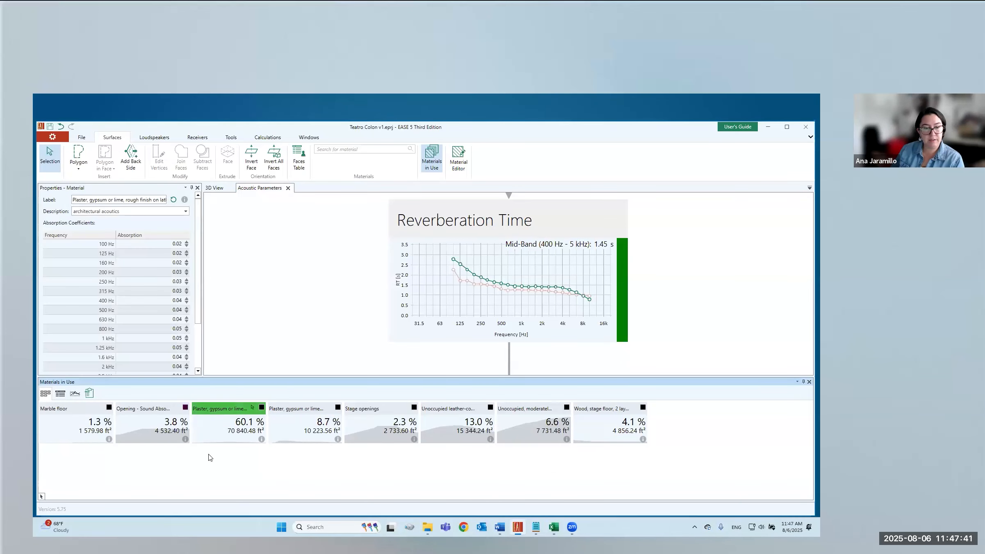
Plot the absorption of the materials in use as a graph showing only the rough-finish plaster on lath
left_click(60, 393)
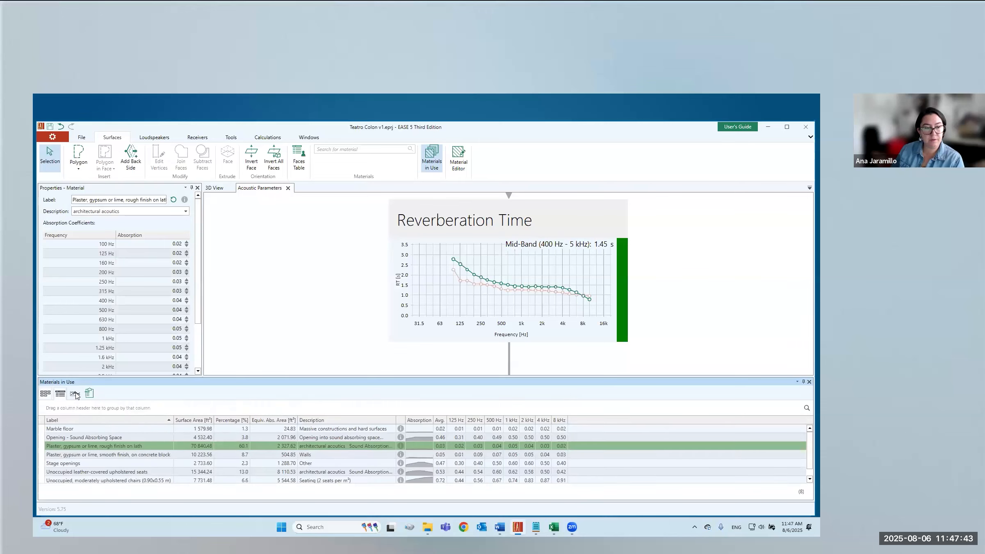
left_click(75, 393)
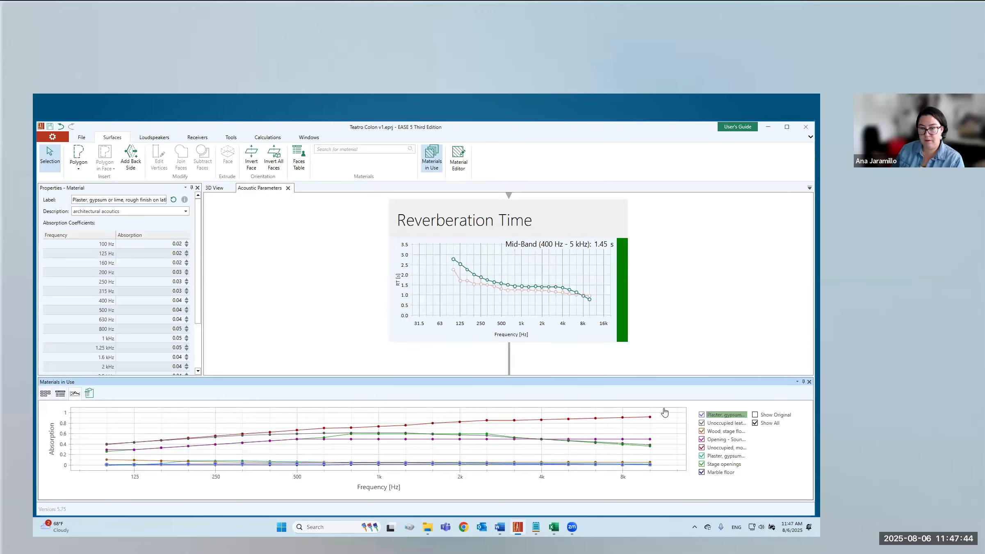
left_click(755, 423)
left_click(701, 415)
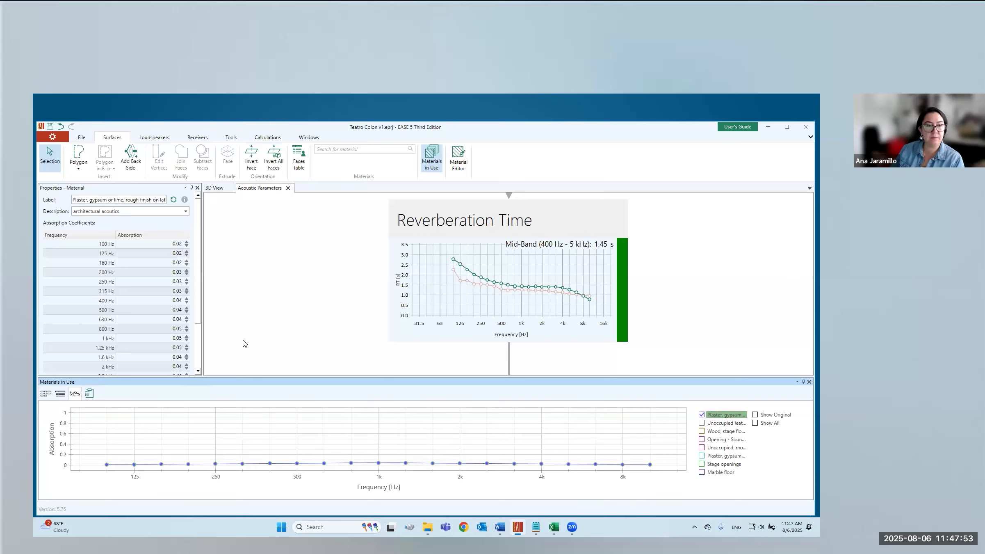
Set the rough-finish plaster's absorption coefficients to 0.06 at 100 Hz and 0.11 at 125 Hz
left_click(177, 244)
scroll(176, 244, "up", 4)
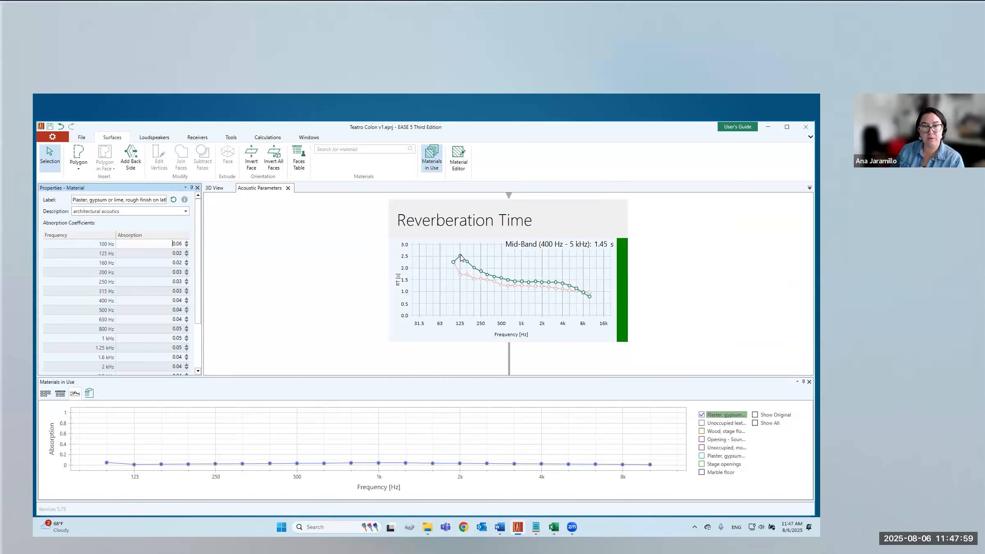
left_click_drag(135, 464, 136, 453)
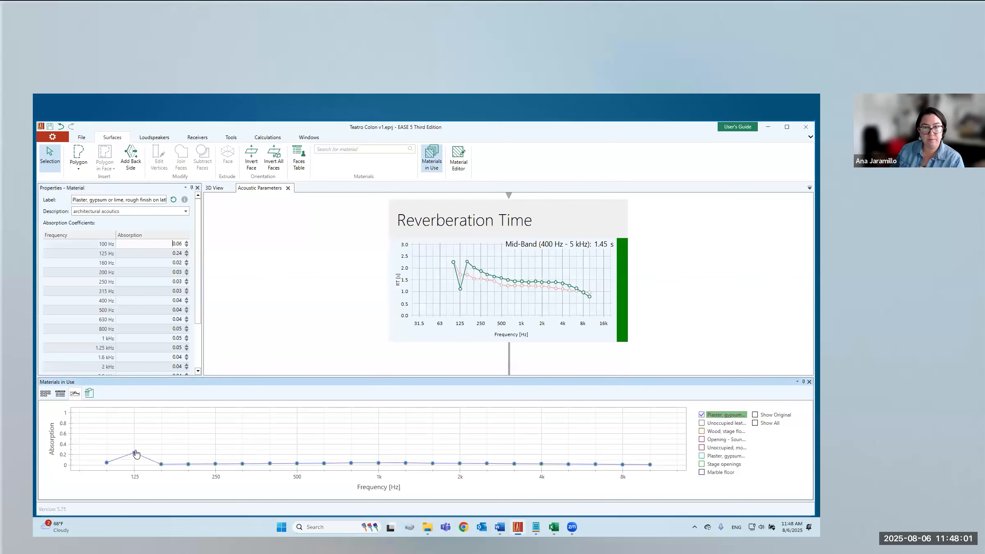
left_click(176, 255)
scroll(176, 254, "down", 11)
scroll(175, 254, "down", 2)
Set the plaster's absorption coefficients at 160 Hz and 200 Hz to 0.09 each
left_click(177, 262)
scroll(177, 261, "down", 1)
scroll(178, 261, "up", 2)
scroll(177, 262, "up", 7)
left_click(173, 273)
scroll(173, 274, "up", 6)
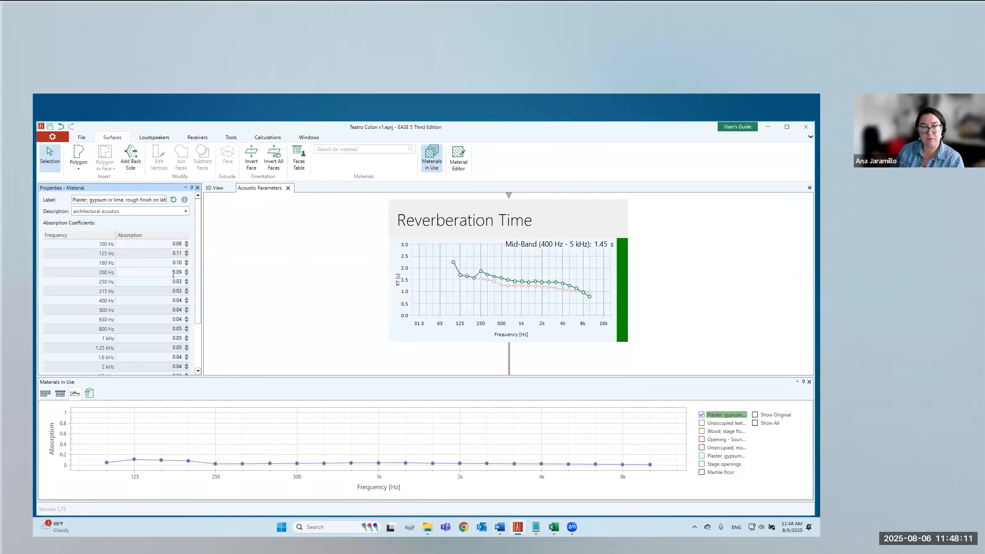
left_click(175, 262)
scroll(174, 262, "down", 1)
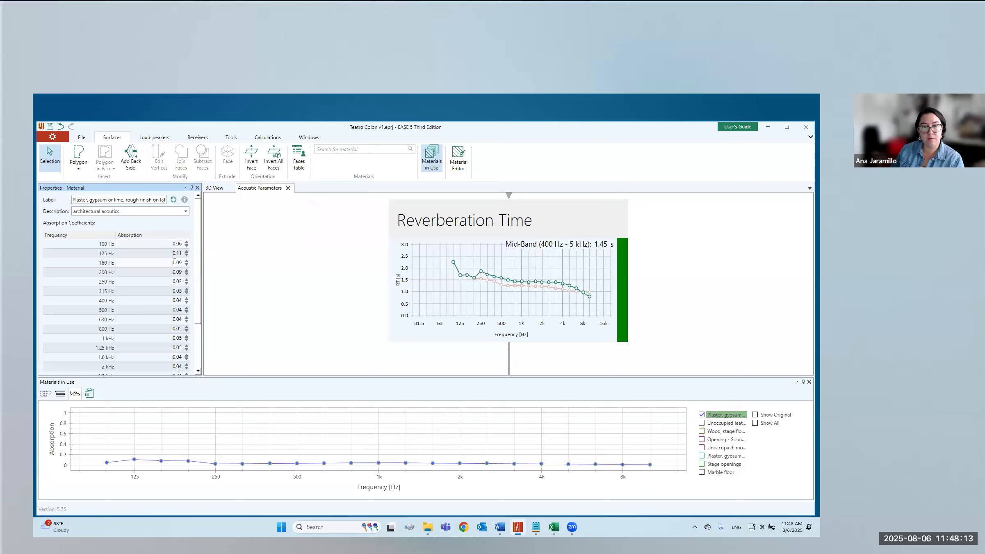
Raise the plaster's absorption coefficients to 0.08 at 250 Hz and 0.07 at 315 Hz
left_click(180, 280)
scroll(179, 281, "up", 2)
scroll(180, 281, "up", 1)
scroll(180, 280, "up", 1)
left_click(173, 289)
scroll(174, 292, "up", 4)
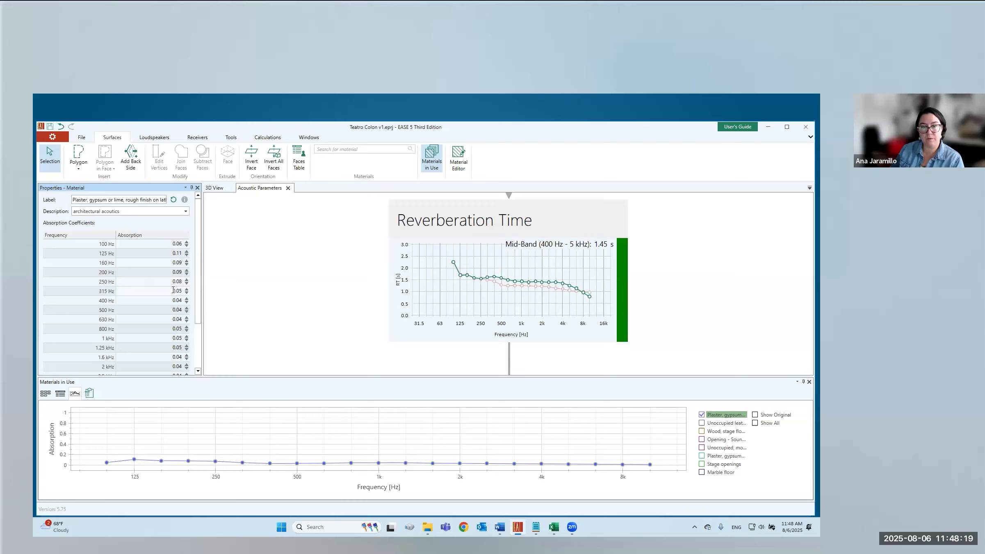
Set the plaster's absorption coefficients to 0.08 at 400 Hz and 0.10 at both 500 Hz and 630 Hz
left_click(174, 299)
scroll(173, 298, "up", 4)
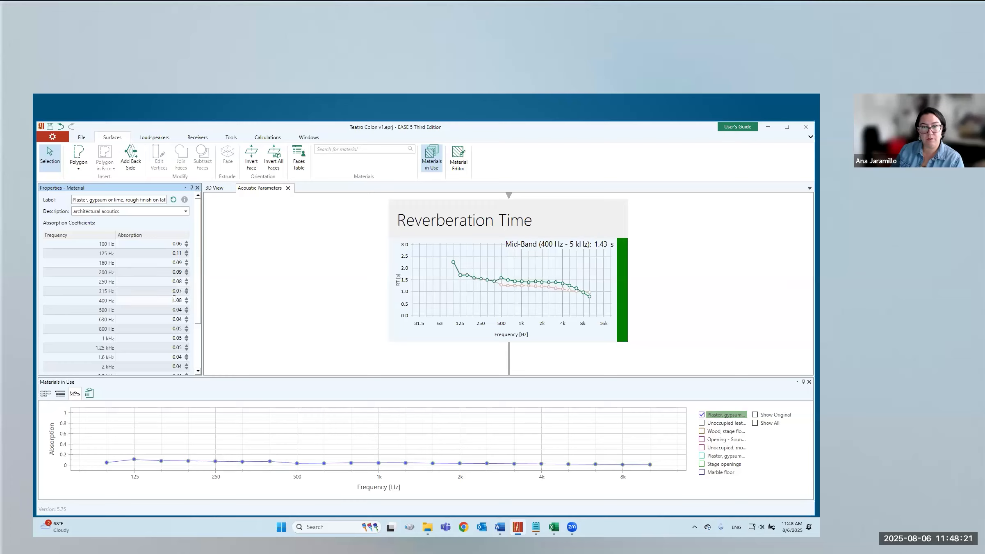
left_click(174, 310)
scroll(174, 310, "up", 6)
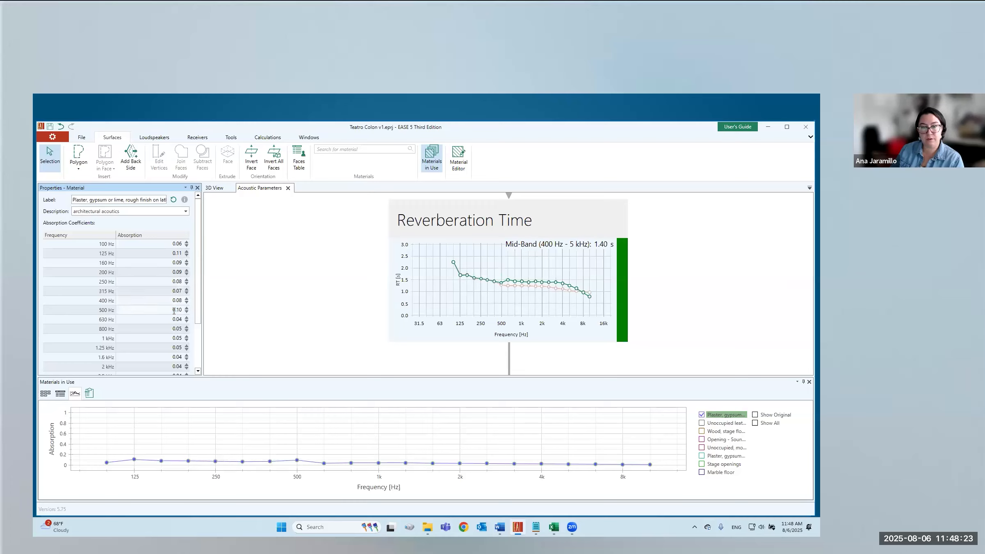
left_click(173, 319)
scroll(173, 319, "up", 5)
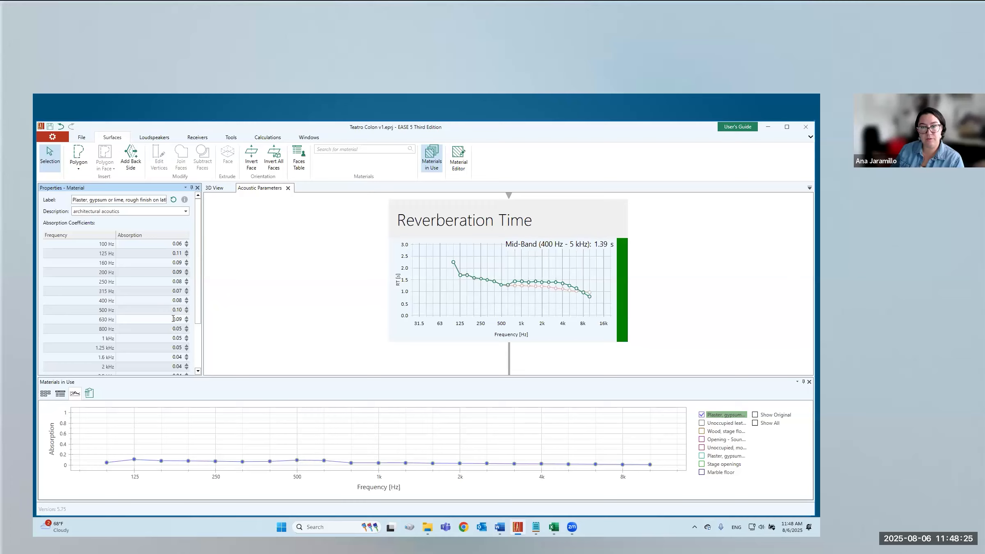
Raise the plaster's absorption to 0.09 at 800 Hz, 1 kHz, 1.25 kHz and 1.6 kHz
left_click(174, 327)
scroll(174, 327, "up", 4)
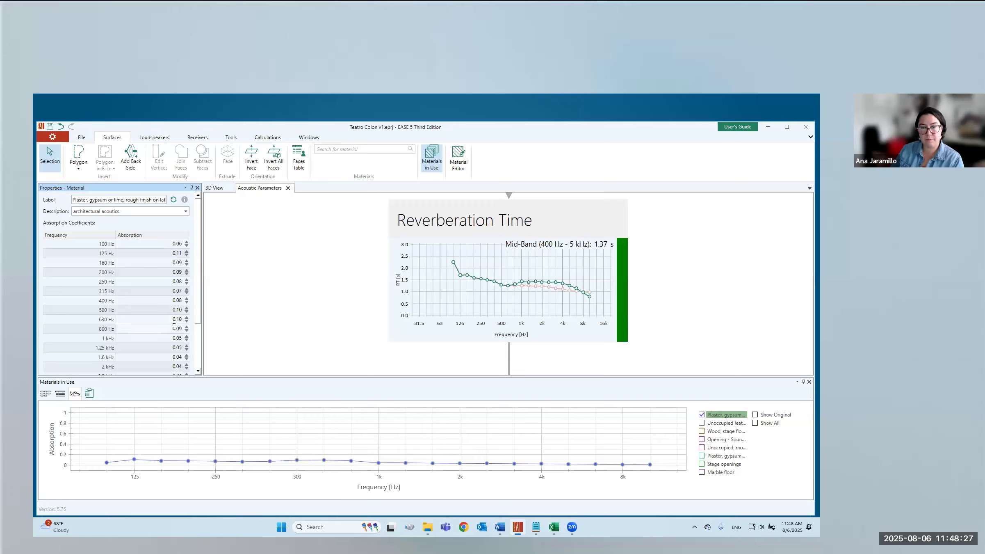
left_click(174, 337)
scroll(174, 337, "up", 3)
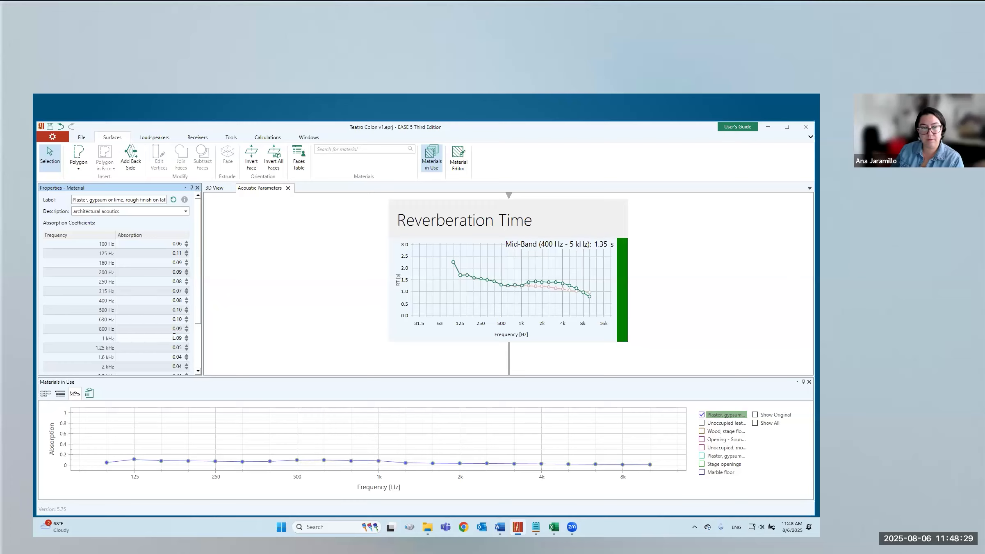
left_click(173, 347)
scroll(173, 348, "up", 4)
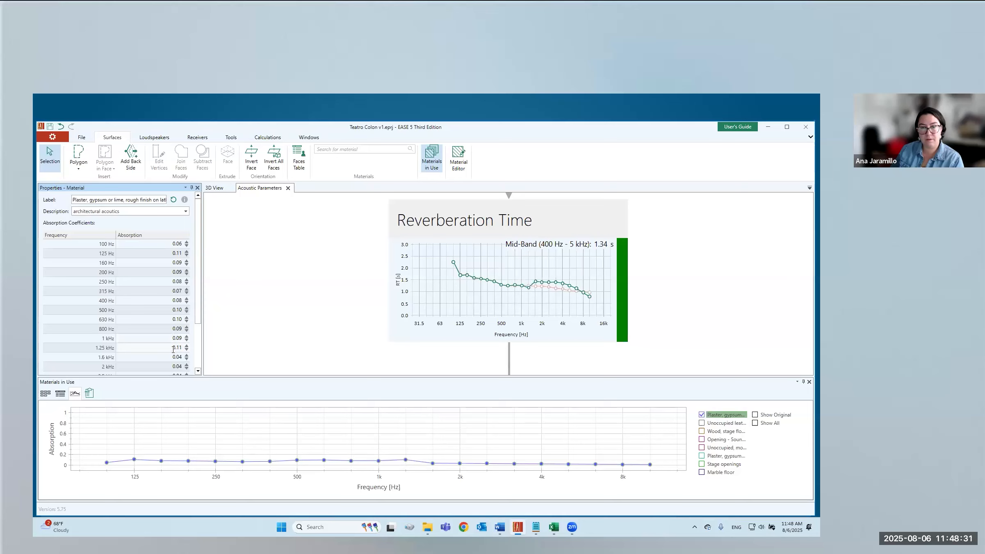
left_click(173, 355)
scroll(174, 355, "up", 4)
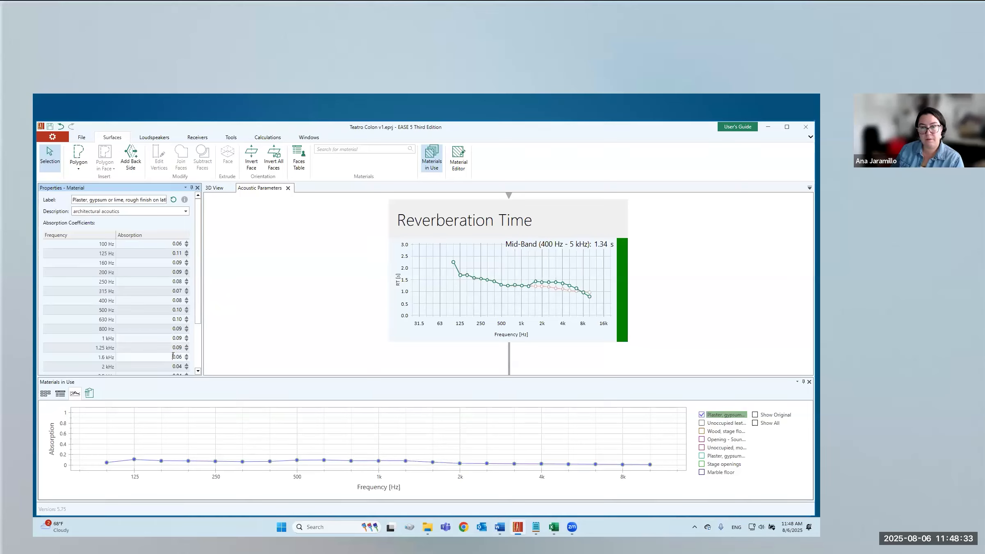
Set the plaster's absorption coefficients at 2 kHz and 2.5 kHz to 0.08 each
scroll(197, 306, "down", 3)
left_click(168, 300)
scroll(167, 301, "up", 4)
left_click(168, 311)
scroll(168, 310, "up", 4)
Raise the plaster's absorption coefficients at 3.15 kHz, 4 kHz and 5 kHz to 0.10 each
left_click(170, 321)
scroll(170, 321, "up", 6)
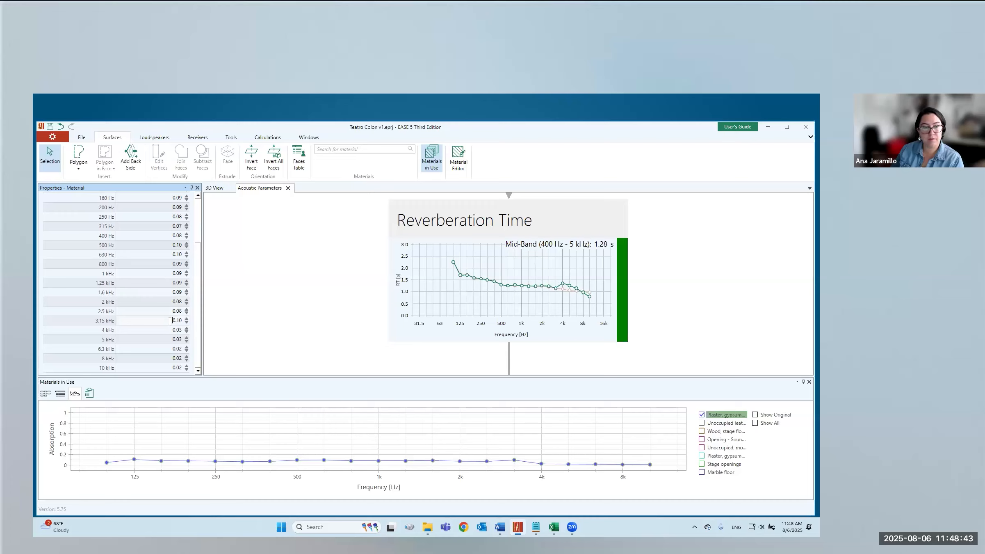
left_click(170, 330)
scroll(169, 329, "up", 7)
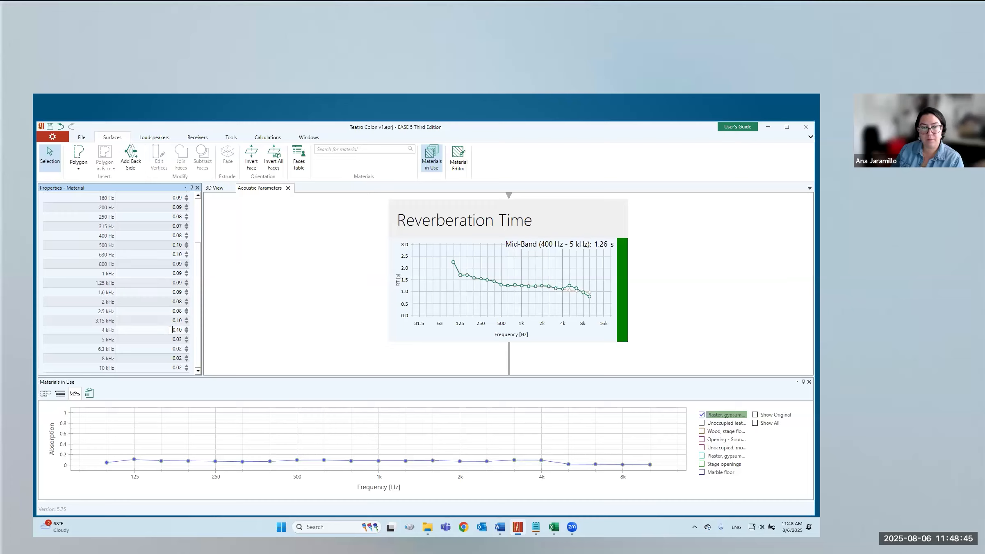
left_click(170, 339)
scroll(170, 339, "up", 5)
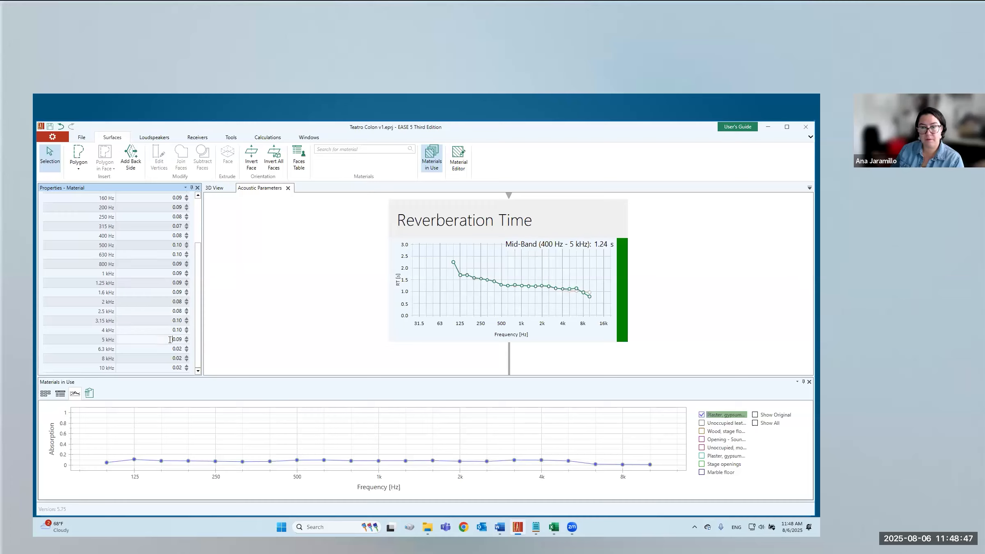
Set the plaster's absorption to 0.05 at 6.3 kHz and 0.01 at both 8 kHz and 10 kHz
left_click(170, 348)
scroll(170, 348, "up", 2)
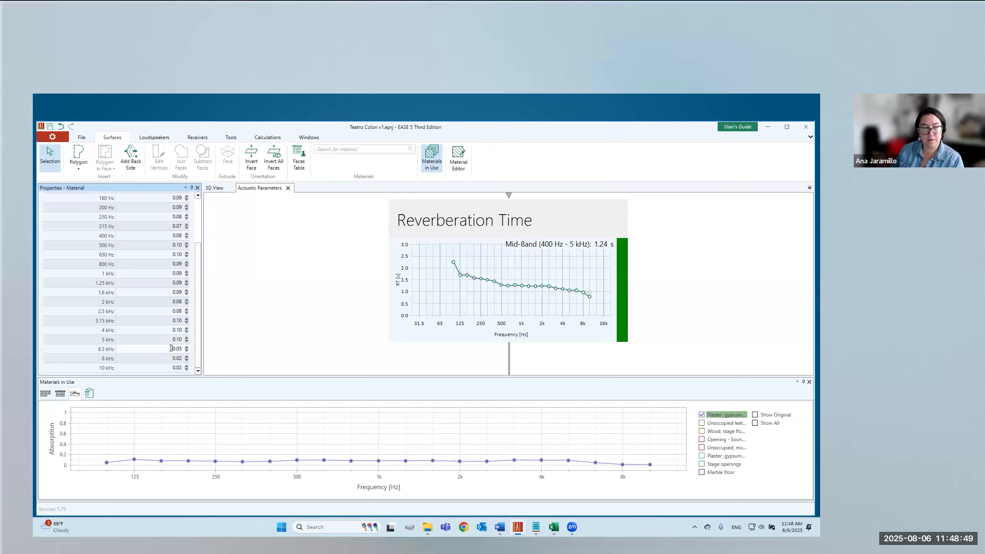
left_click(186, 360)
left_click(186, 370)
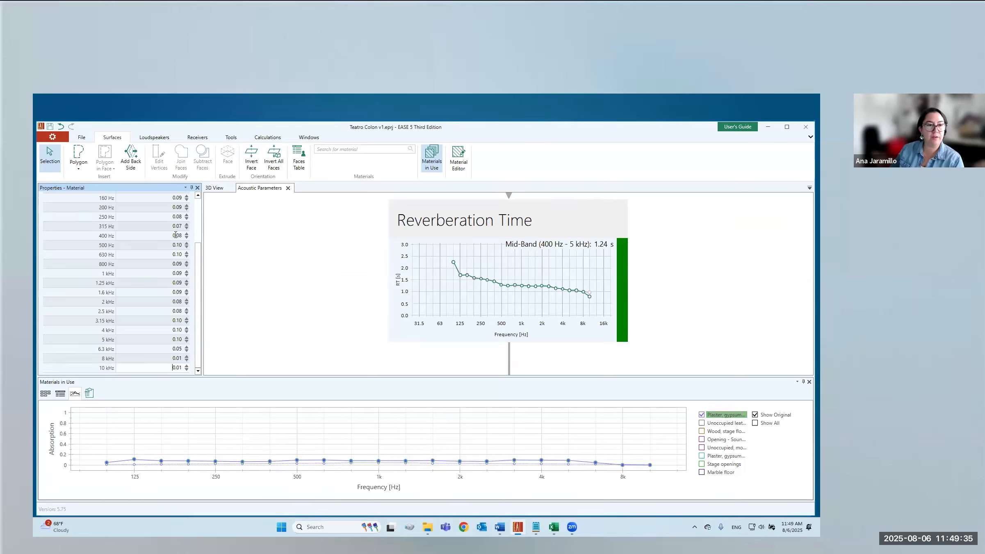
left_click_drag(199, 318, 200, 369)
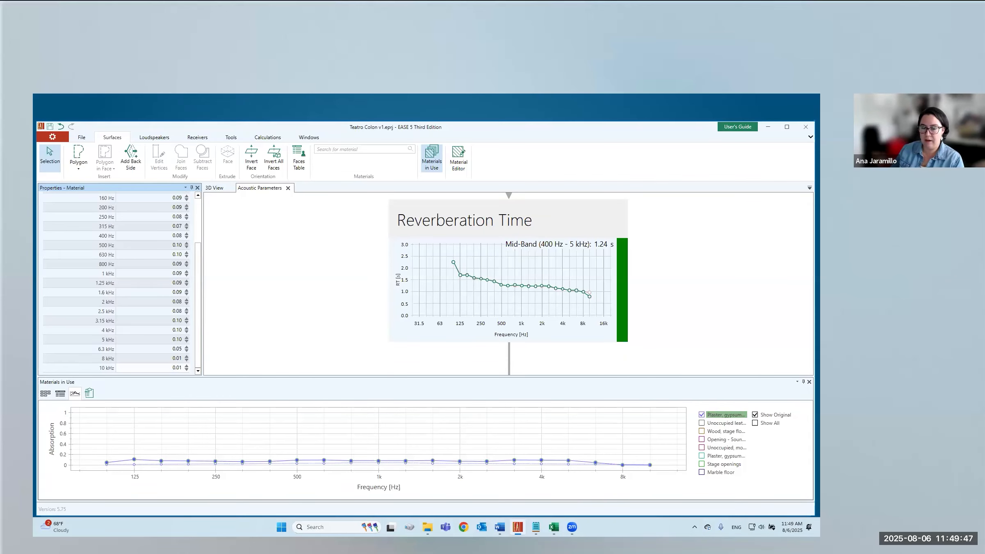
Switch to the Tuning RT workbook in Excel and examine the Average AURA003 (v1) and EYRING (v1) rows and curves on the Process (2) sheet
left_click(553, 527)
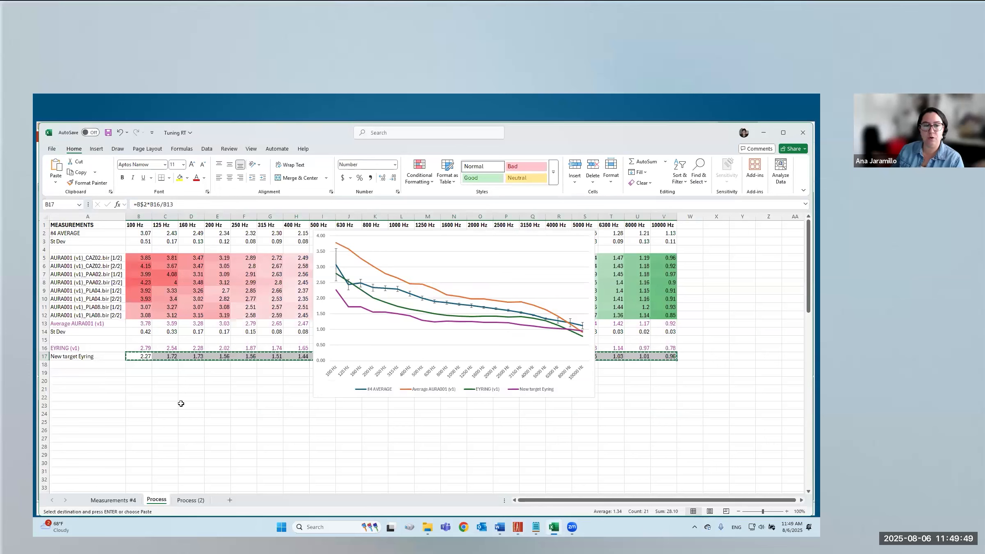
left_click(191, 499)
scroll(179, 318, "down", 5)
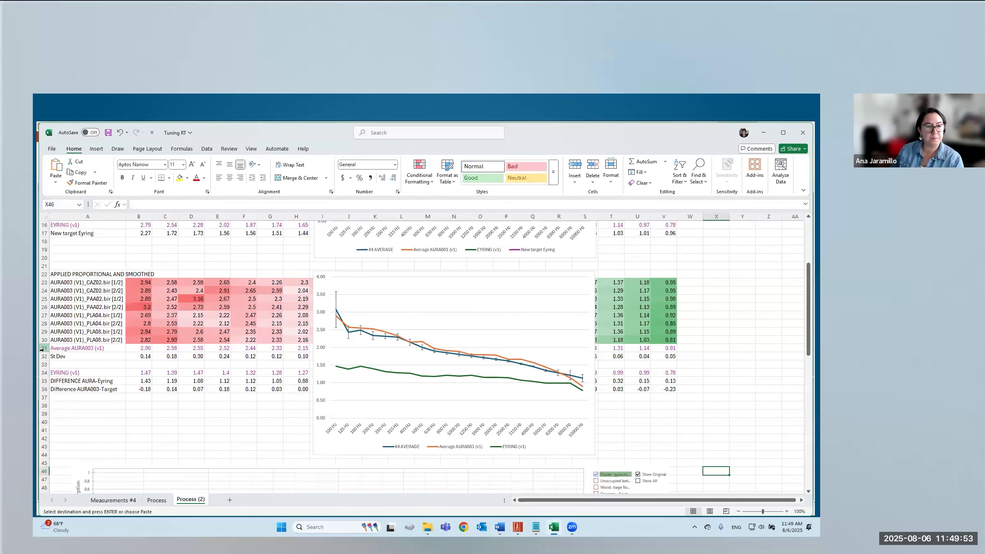
left_click(44, 347)
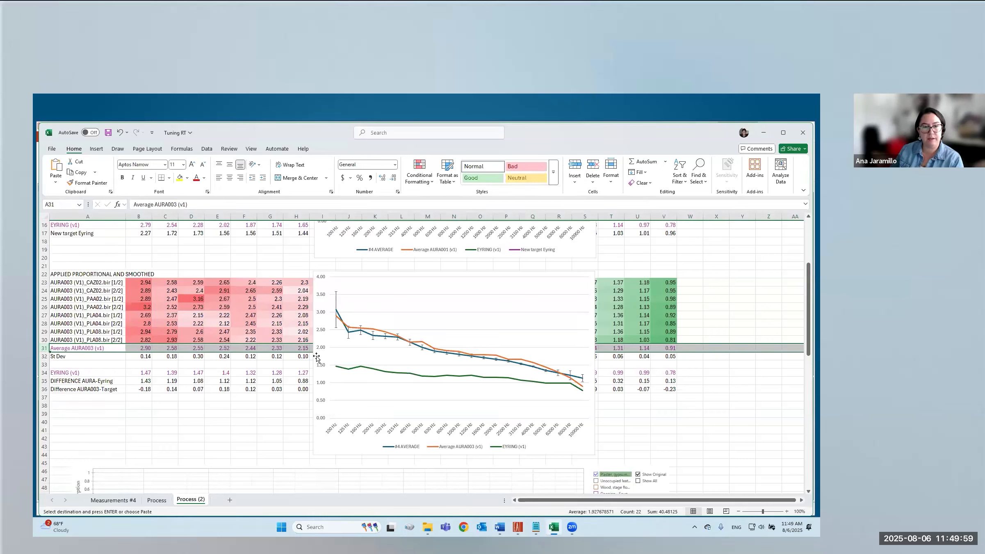
left_click(371, 329)
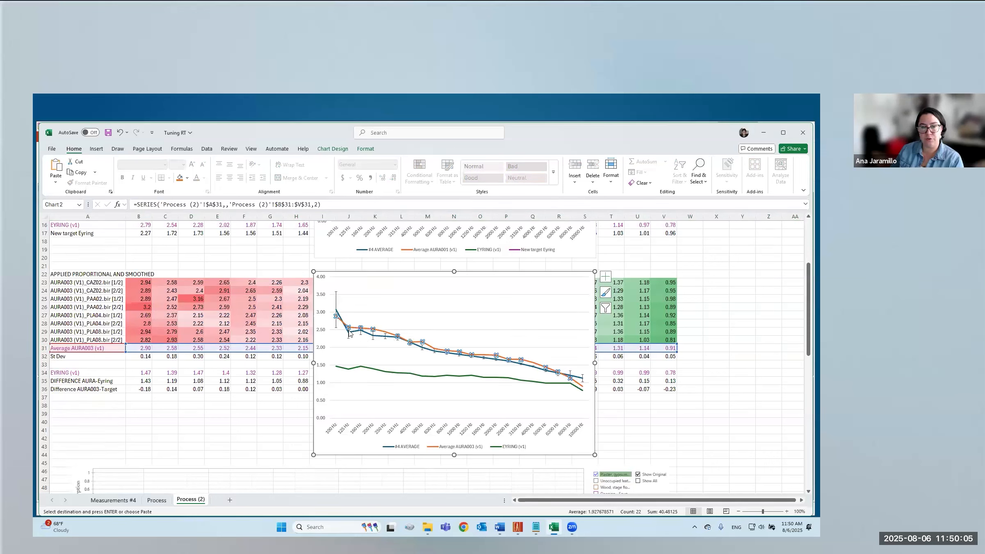
left_click(44, 372)
left_click(399, 373)
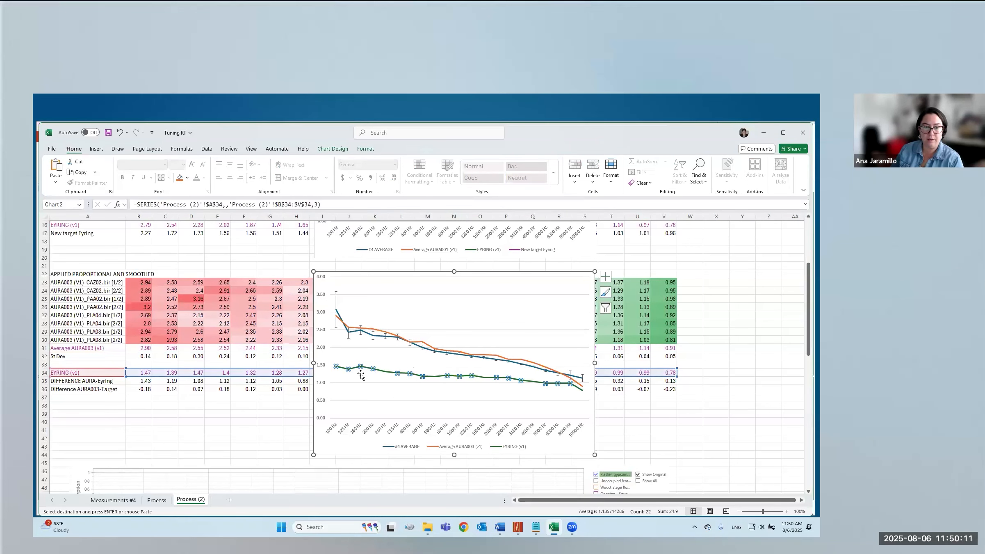
left_click(376, 330)
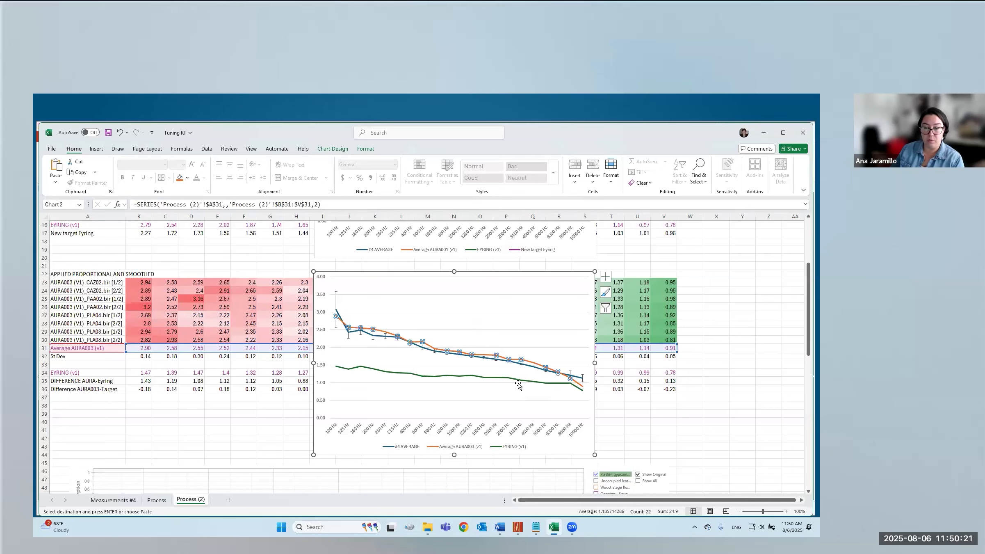
Review the pasted absorption graph and compare the Average AURA003 (v1) curve with the measured #4 AVERAGE curve in the lower chart
scroll(518, 383, "down", 2)
scroll(518, 383, "down", 2)
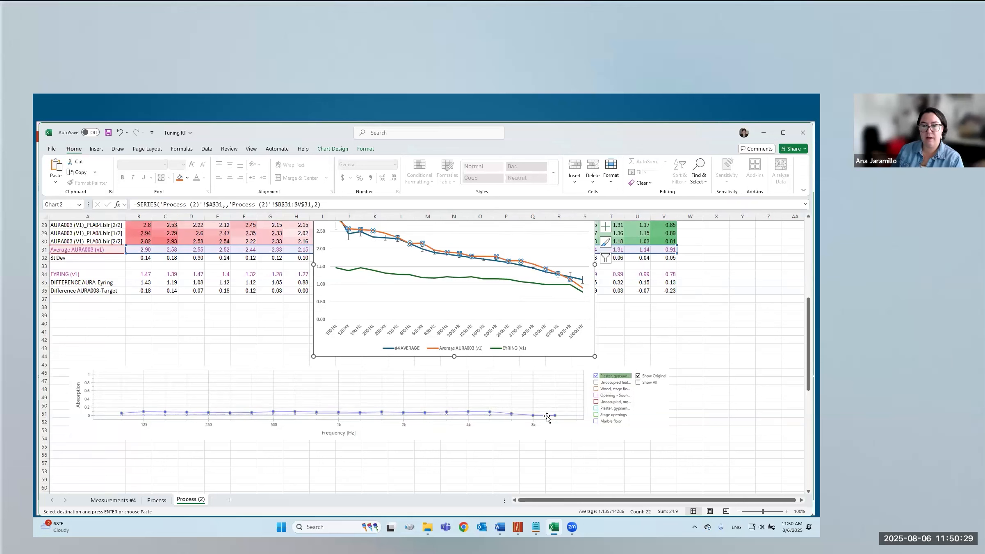
scroll(498, 385, "up", 2)
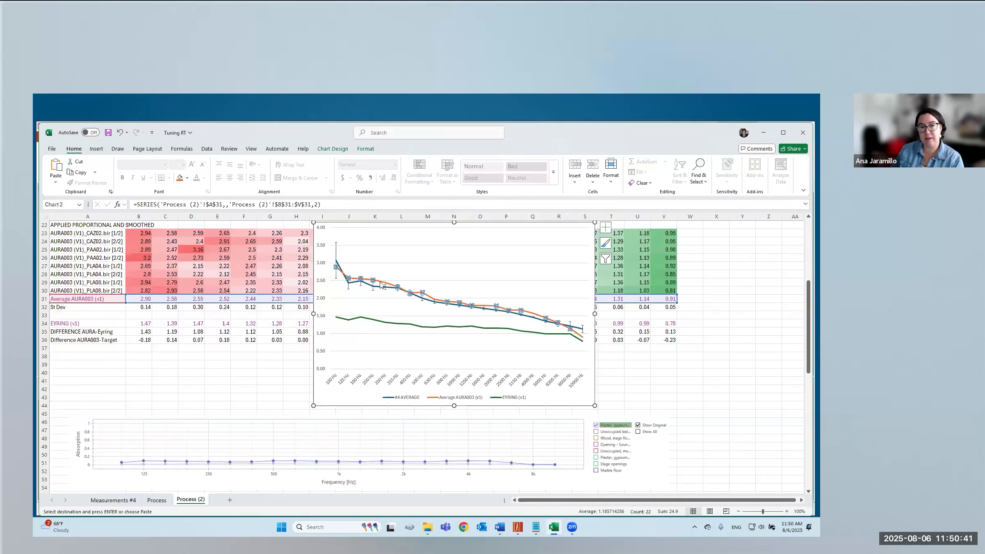
mouse_move(581, 339)
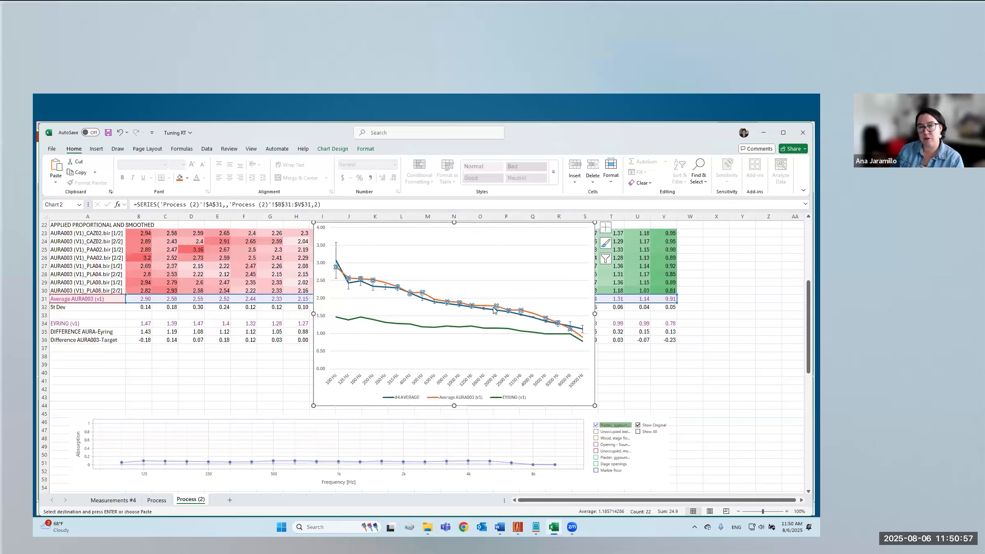
mouse_move(493, 311)
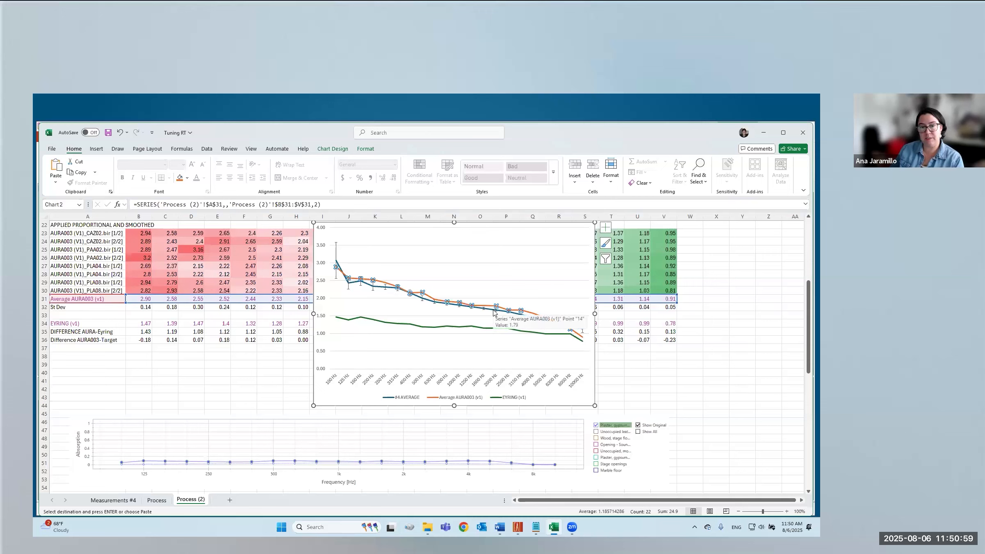
left_click(490, 312)
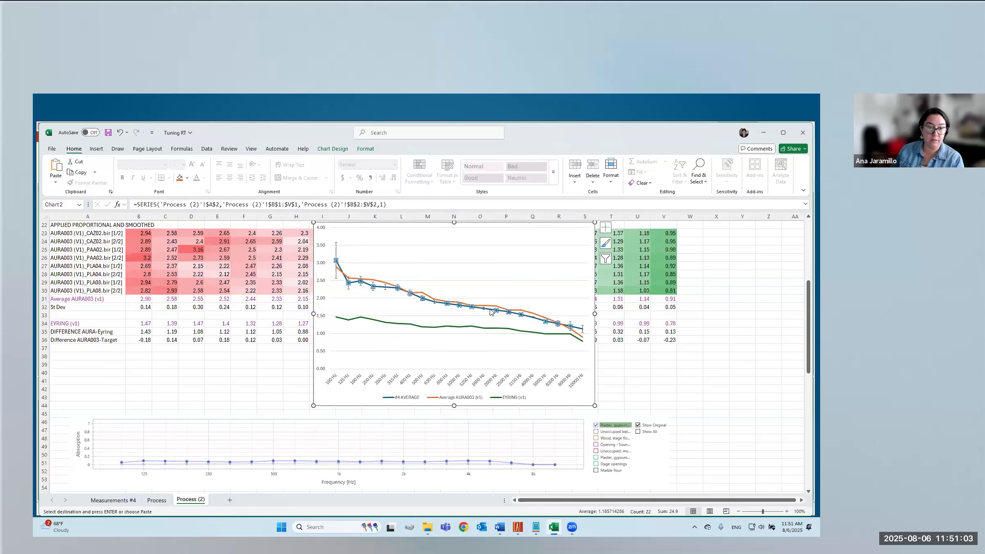
scroll(491, 312, "up", 7)
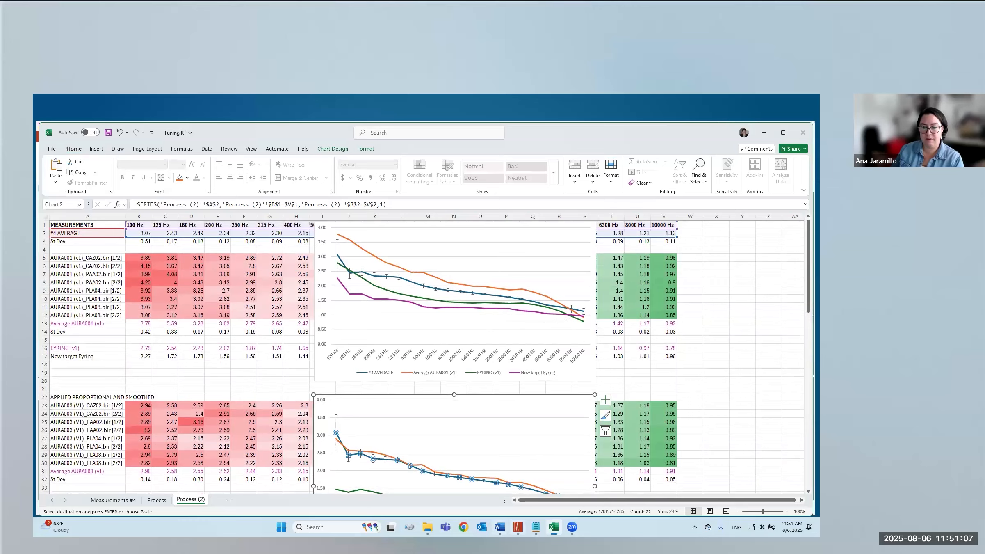
Switch back to EASE 5 and show the hall model in the 3D view with nothing selected
left_click(518, 527)
left_click(437, 226)
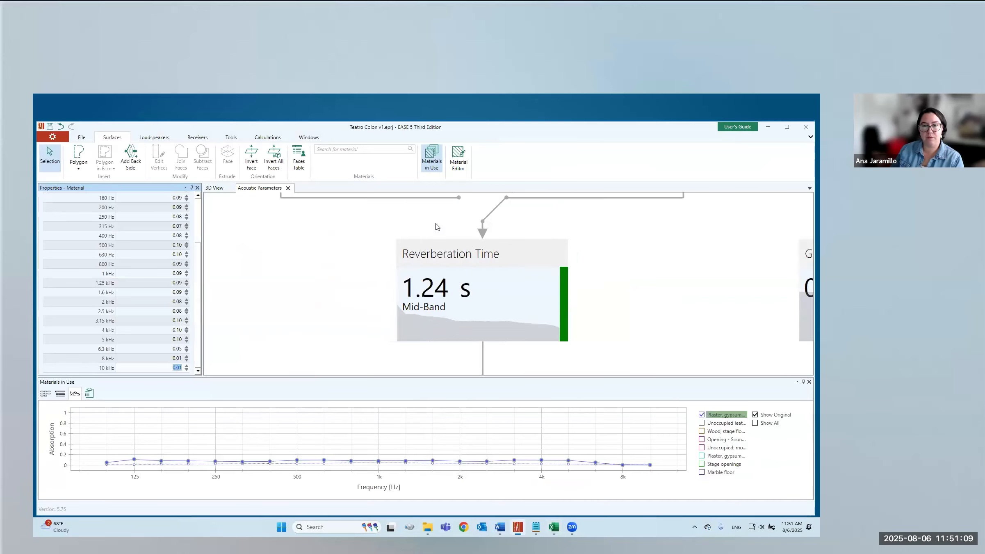
left_click(215, 188)
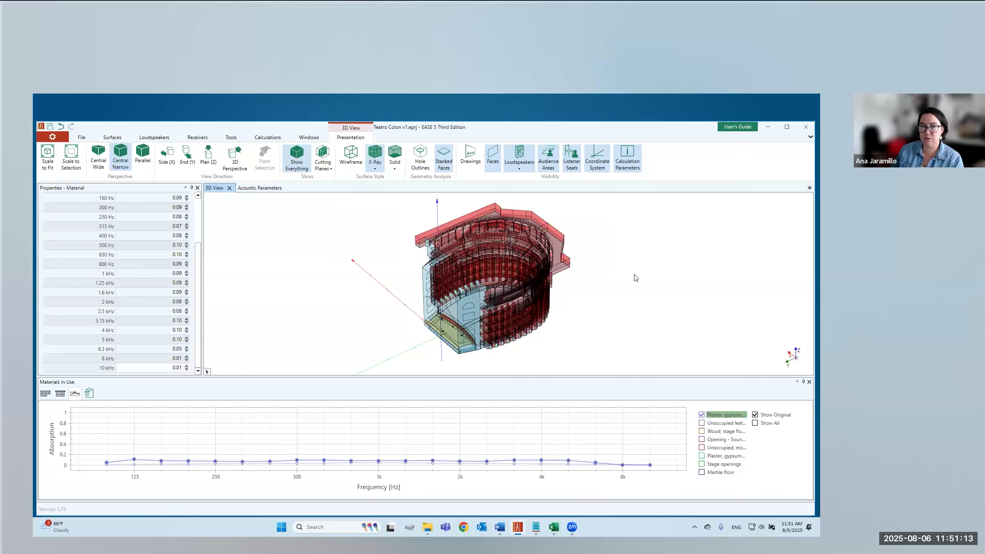
left_click(624, 292)
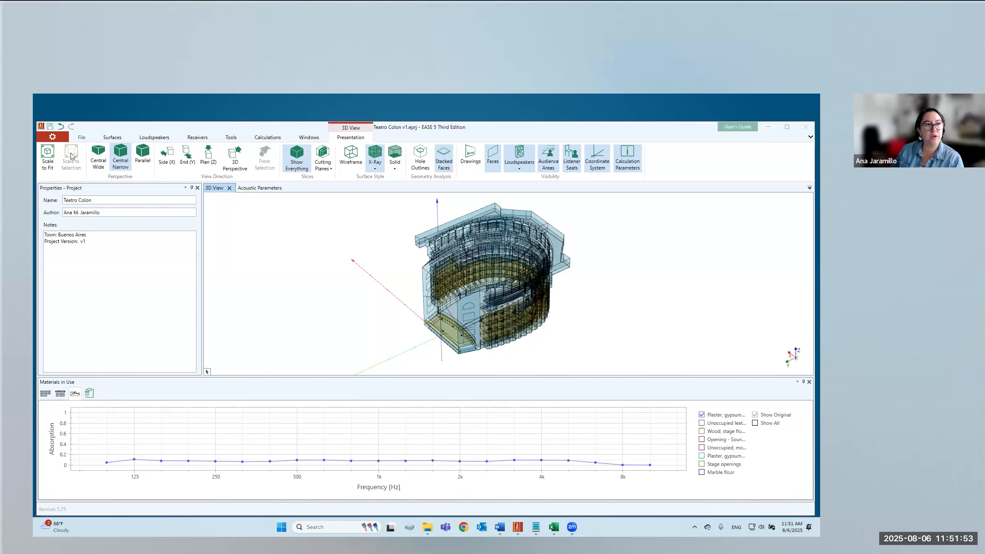
Draw a four-sided polygon face of about 1,930 ft² at zero height beside the hall and assign it the Marble floor material
left_click(112, 137)
left_click(78, 155)
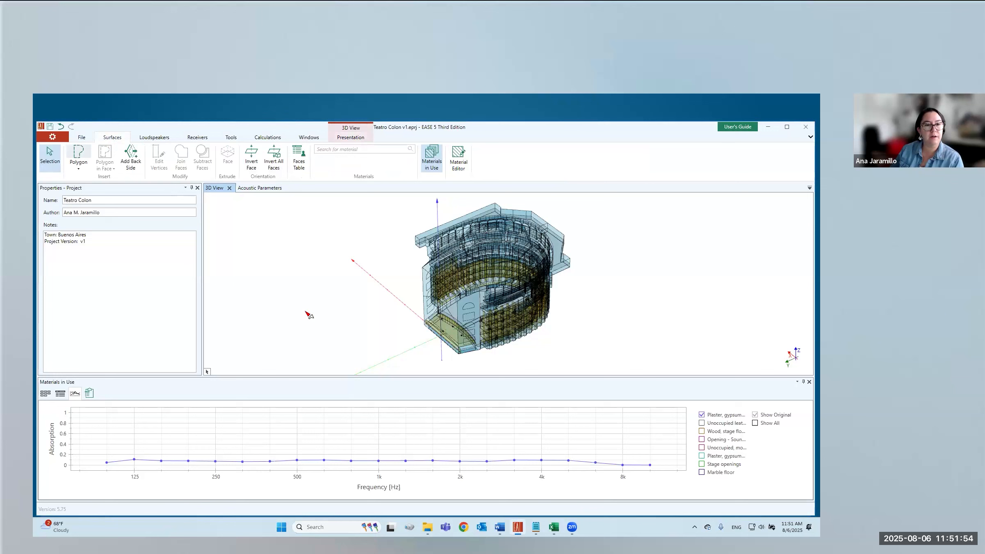
left_click(261, 296)
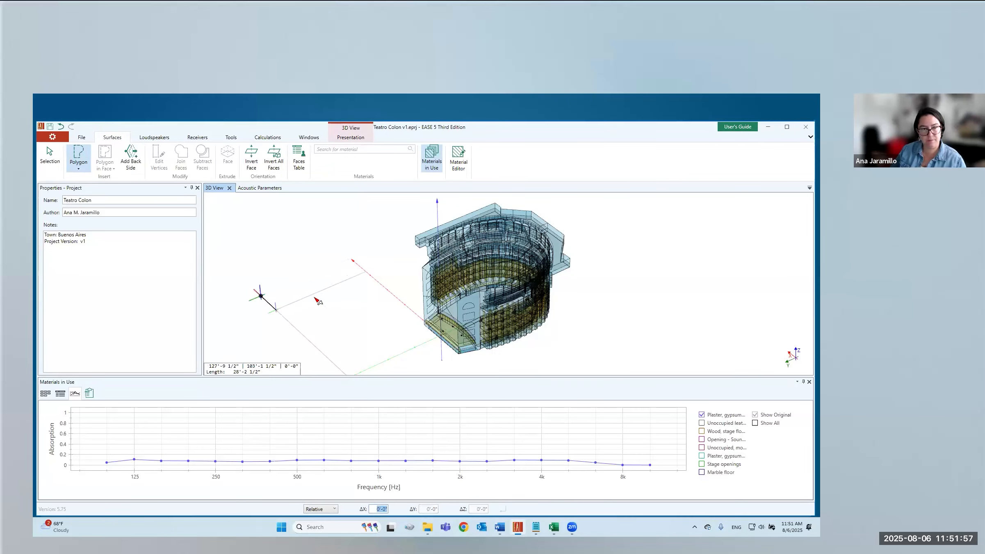
left_click(290, 323)
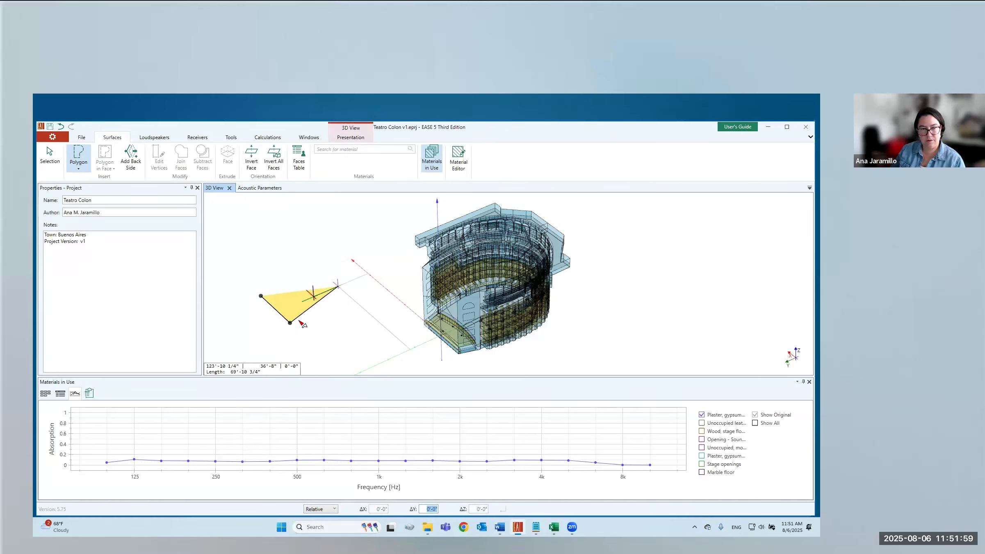
left_click(320, 294)
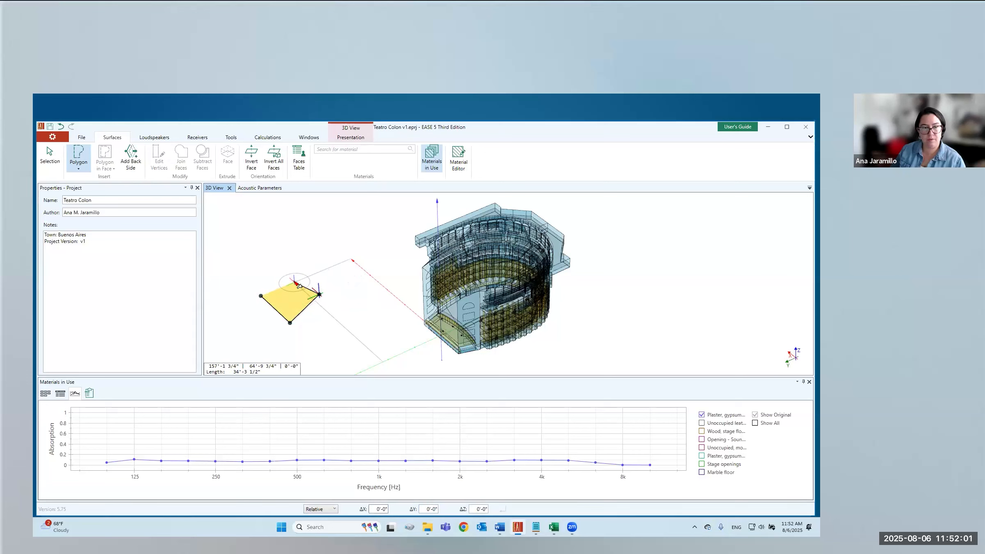
double_click(293, 280)
key("Escape")
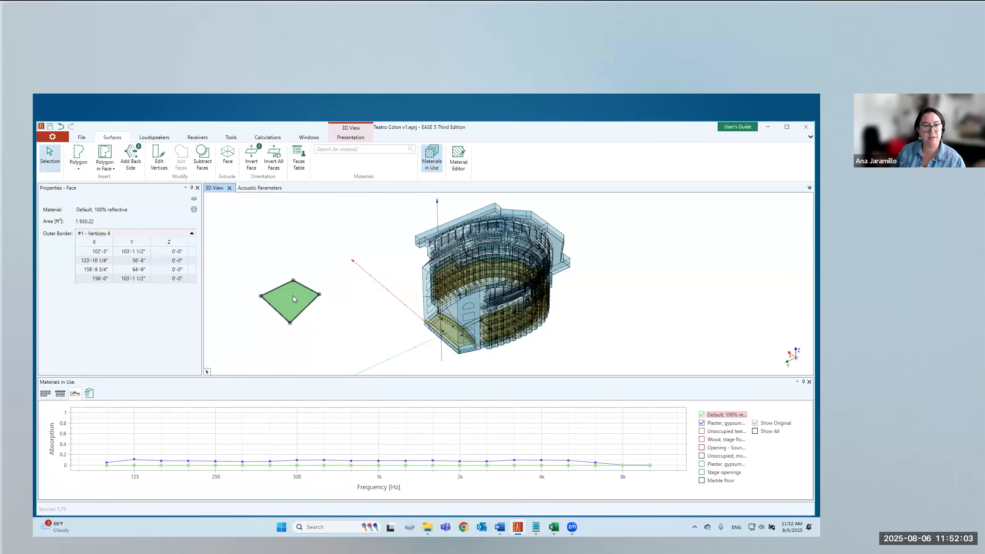
left_click(351, 149)
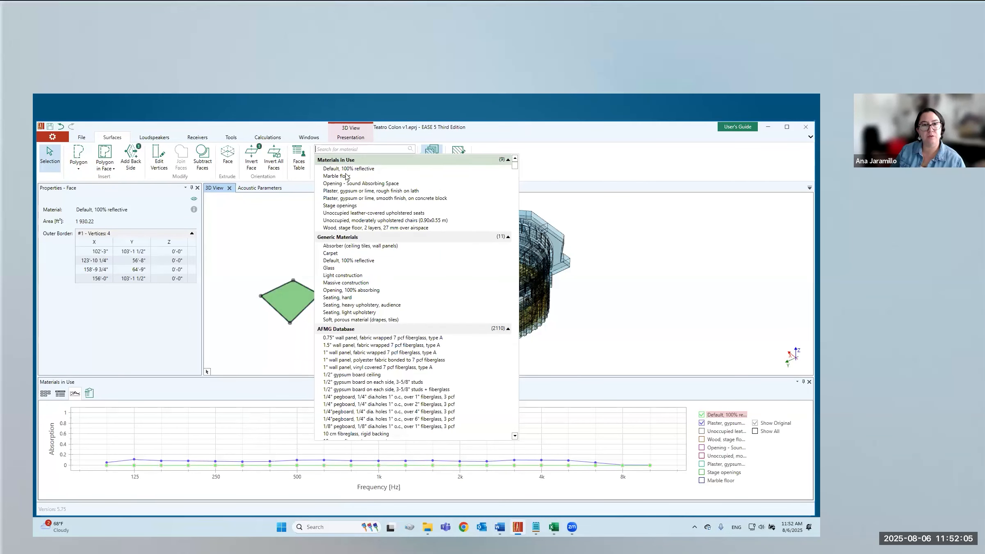
left_click(336, 176)
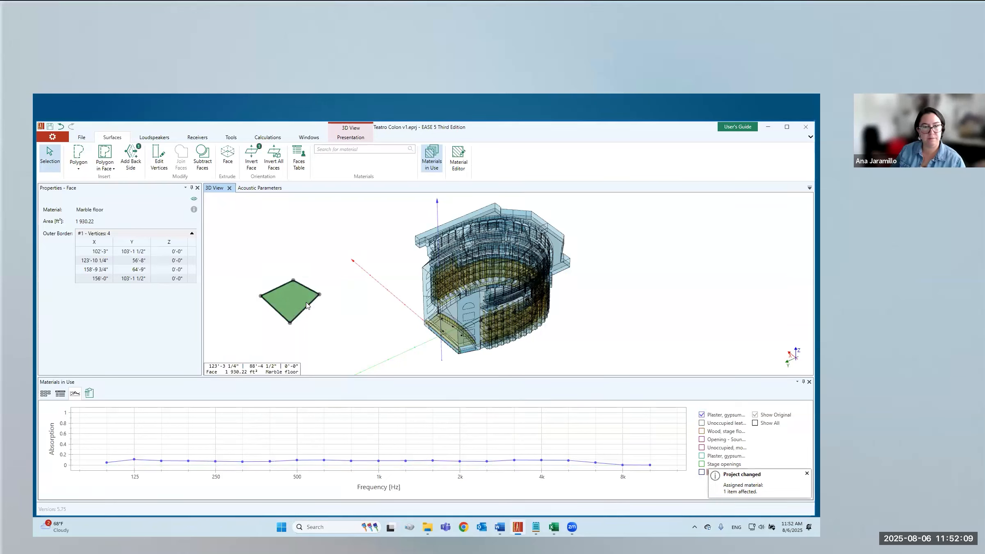
Extrude the Marble floor face upward about 38'-10" into a box and check the material of its side and top faces
left_click(358, 325)
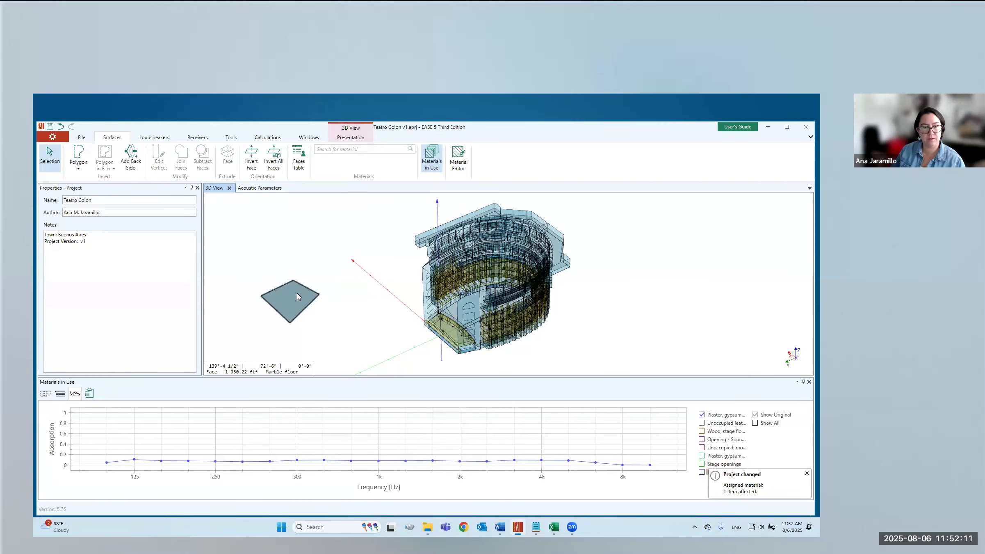
left_click(297, 297)
left_click(228, 155)
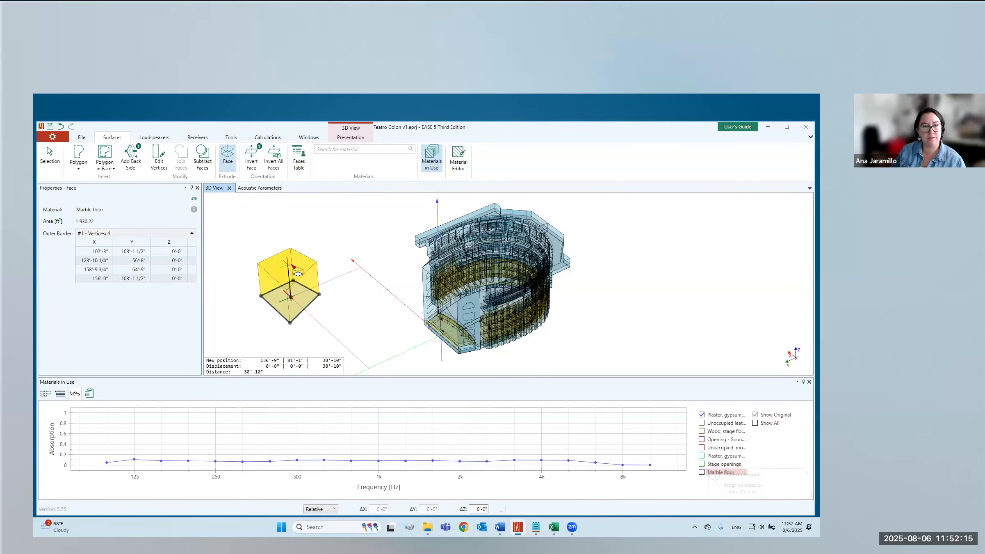
left_click(302, 302)
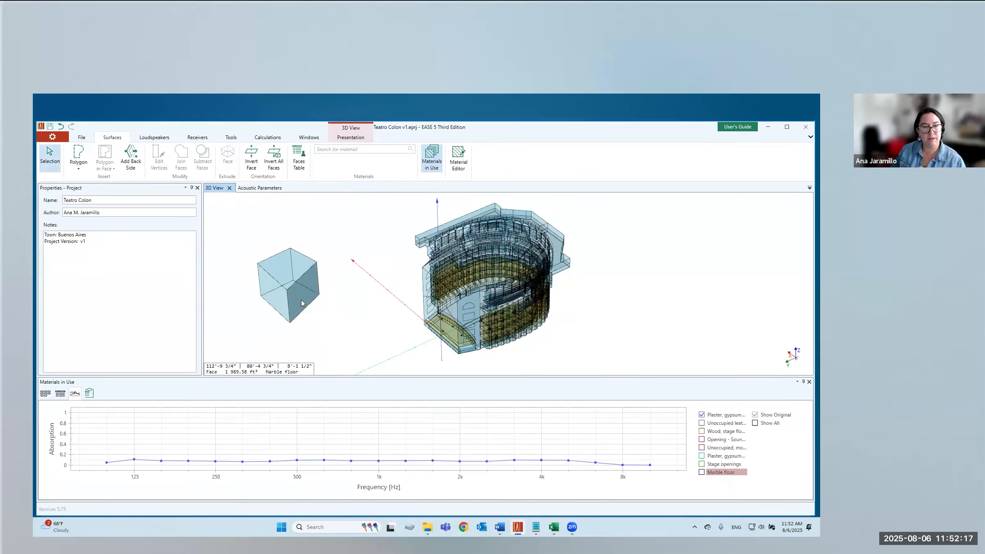
left_click(301, 303)
left_click(281, 297)
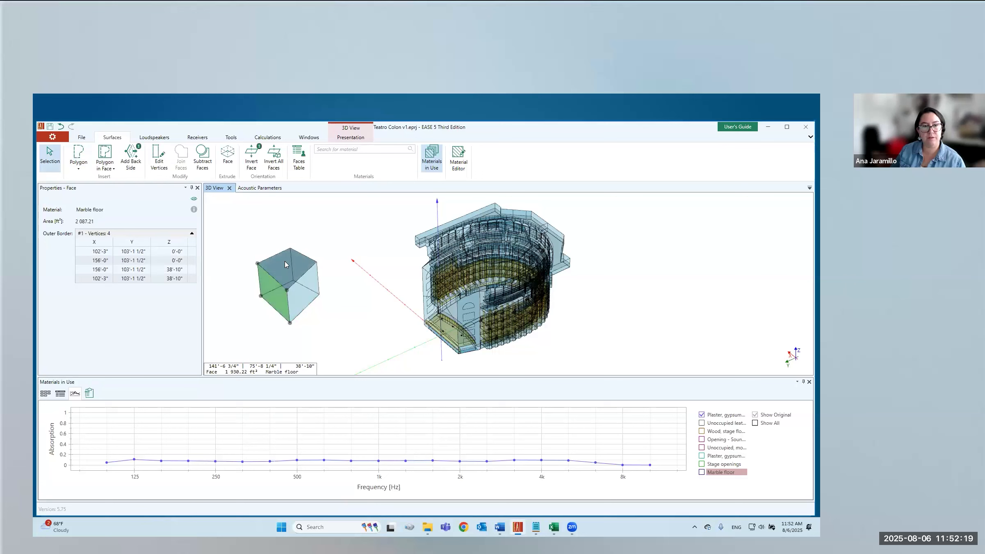
left_click(289, 267)
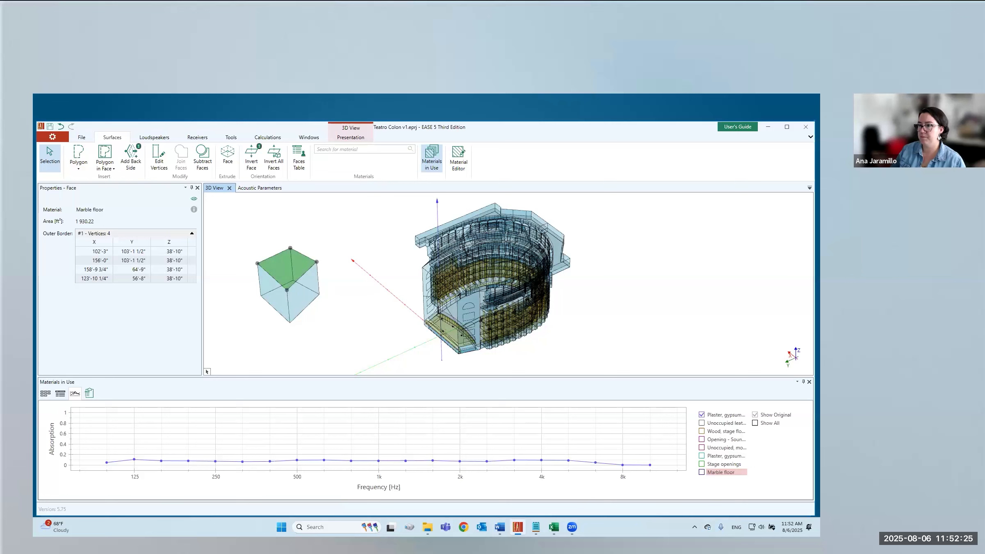
left_click(337, 301)
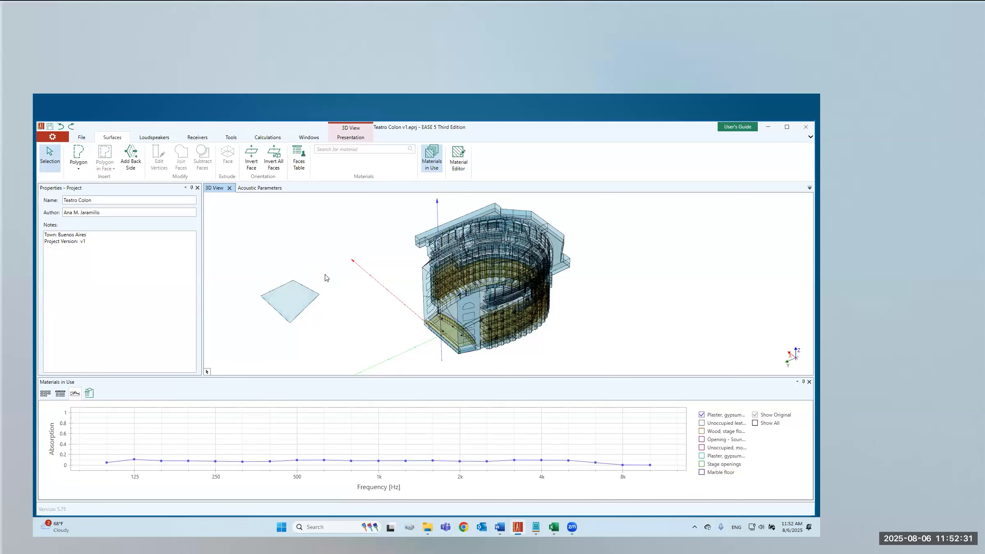
Assign Plaster, gypsum or lime, rough finish on lath to the flat face beside the hall and extrude it upward about 30'-7 3/4"
left_click(293, 298)
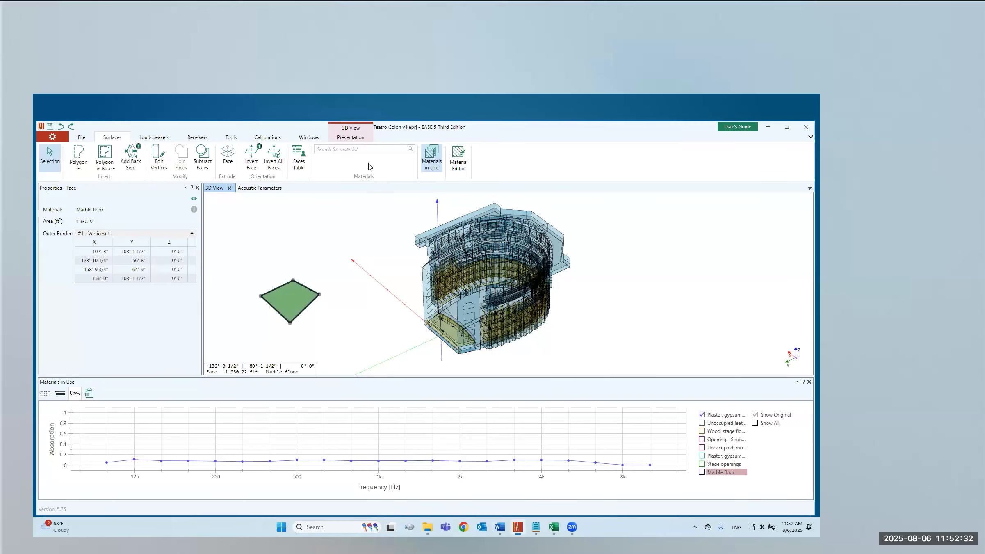
left_click(350, 149)
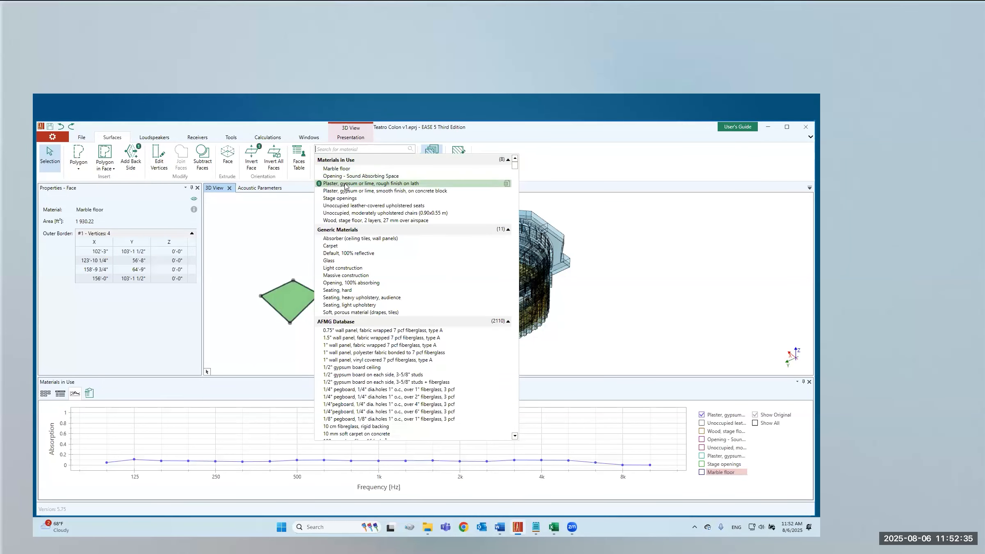
left_click(345, 184)
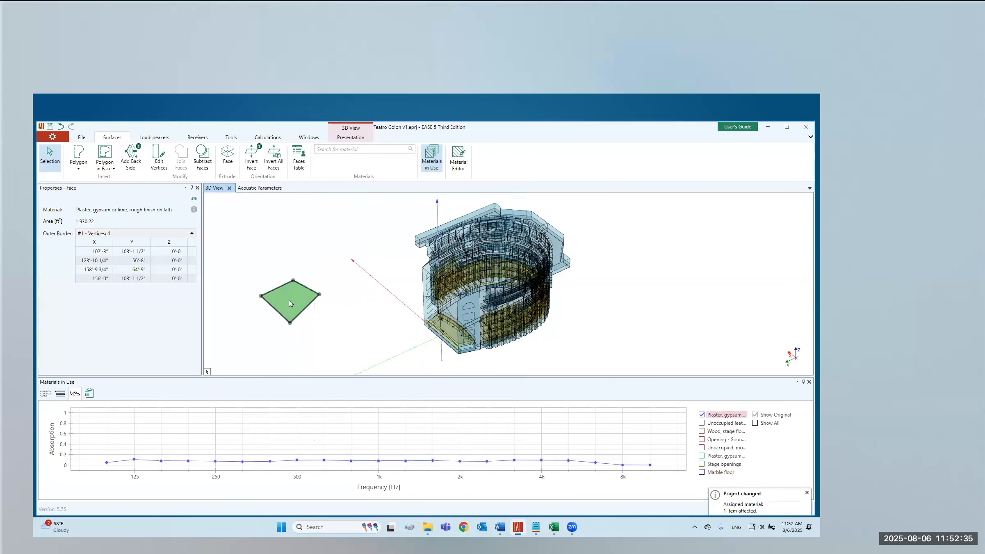
left_click(227, 155)
left_click(296, 272)
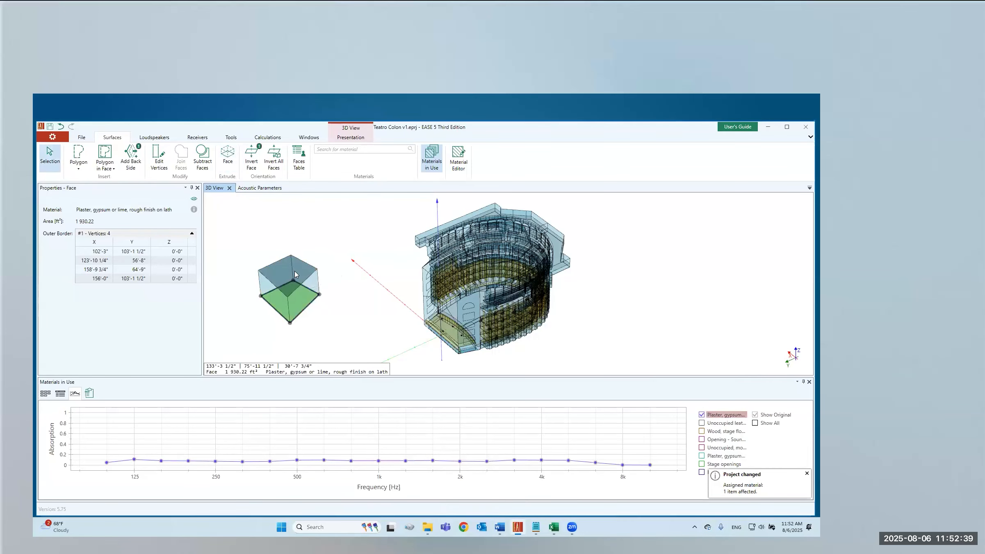
key("Escape")
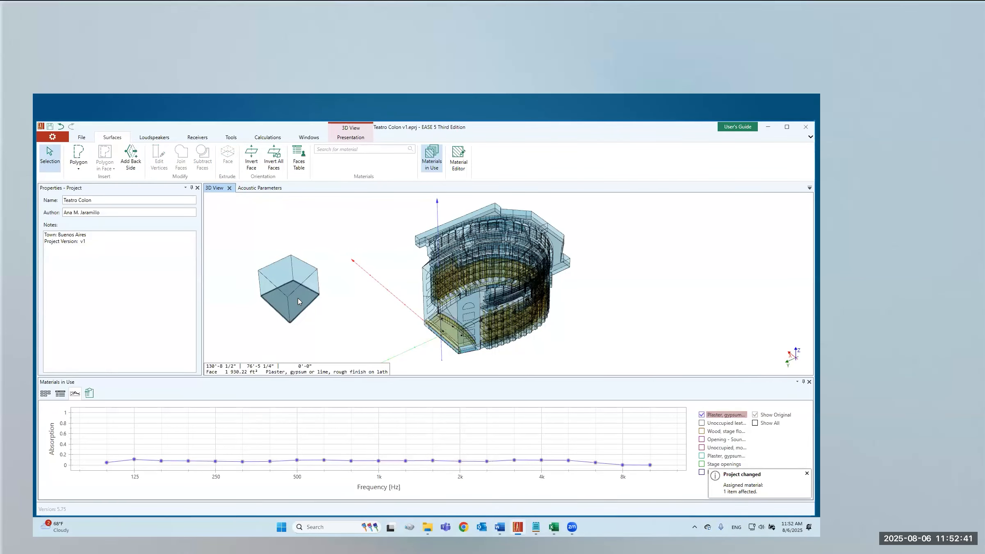
Assign the Marble floor material to the bottom face of the extruded box
left_click(298, 301)
left_click(361, 149)
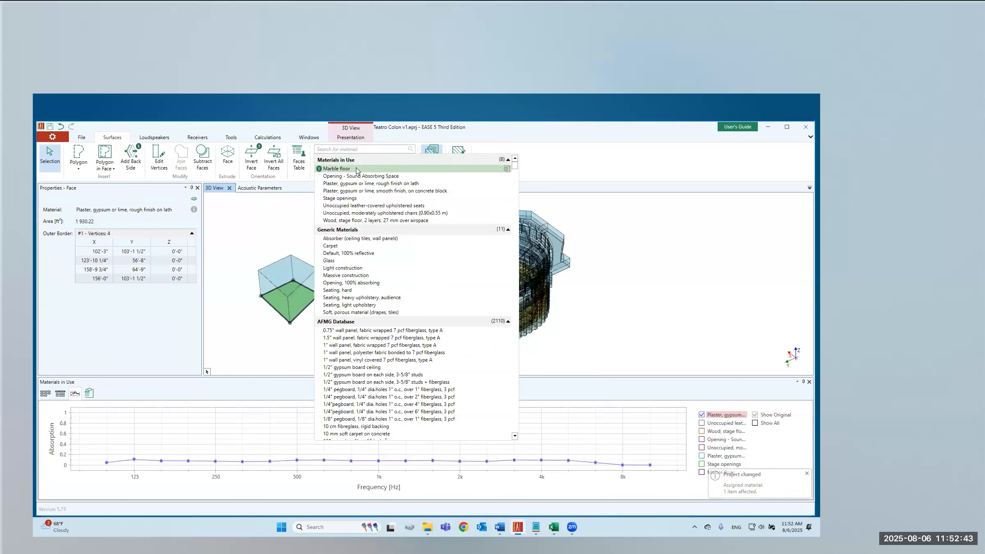
left_click(357, 168)
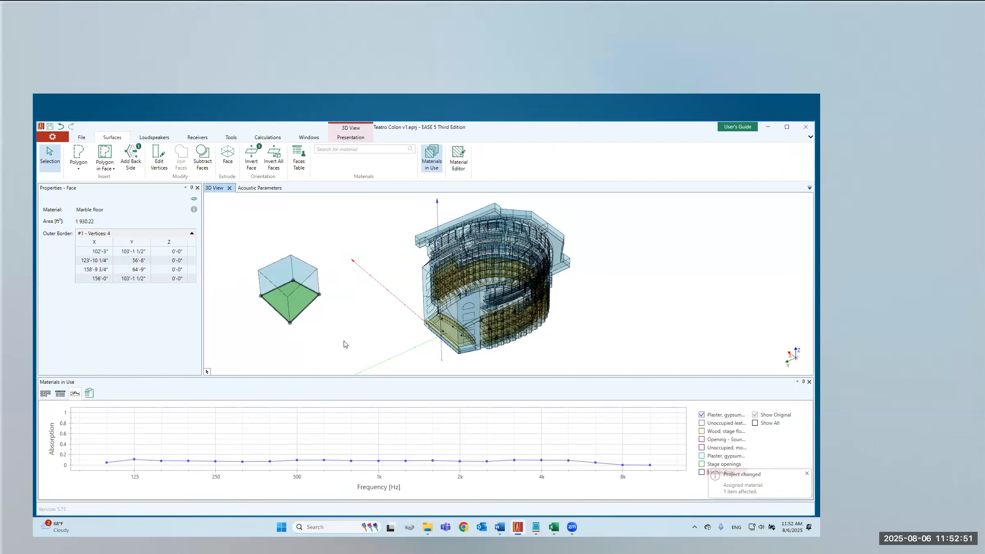
left_click(344, 340)
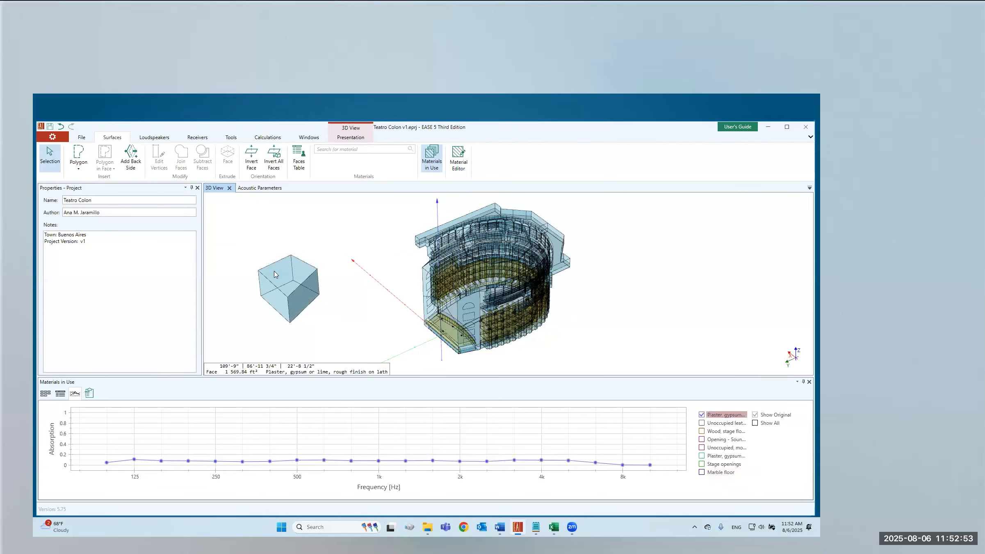
Check the material of the box's side face and delete the whole box beside the hall
left_click(297, 303)
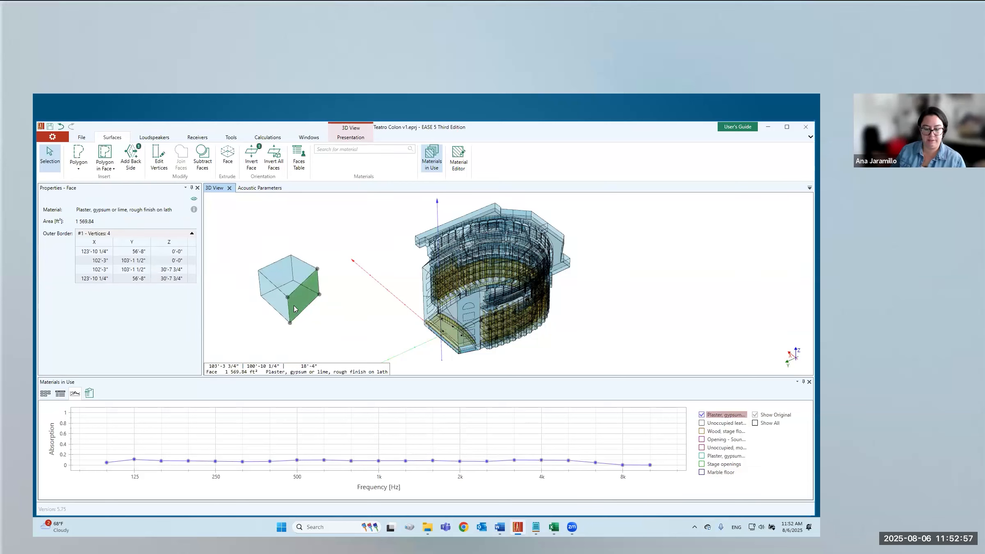
left_click_drag(336, 239, 253, 336)
key("Delete")
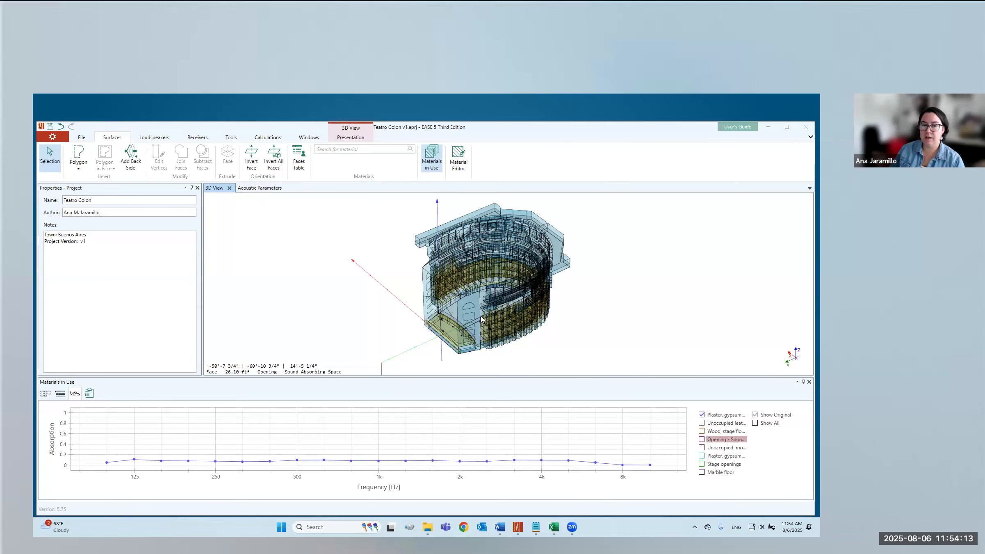
Search the materials for "openin" and preview the absorption data of Opening, 100% absorbing and Stage openings
left_click(337, 150)
type("openin")
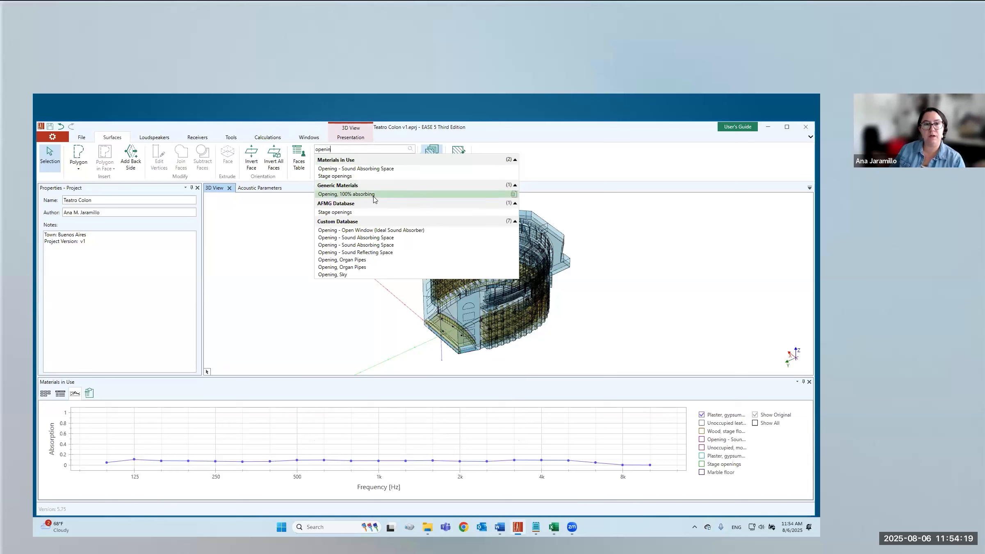
mouse_move(348, 198)
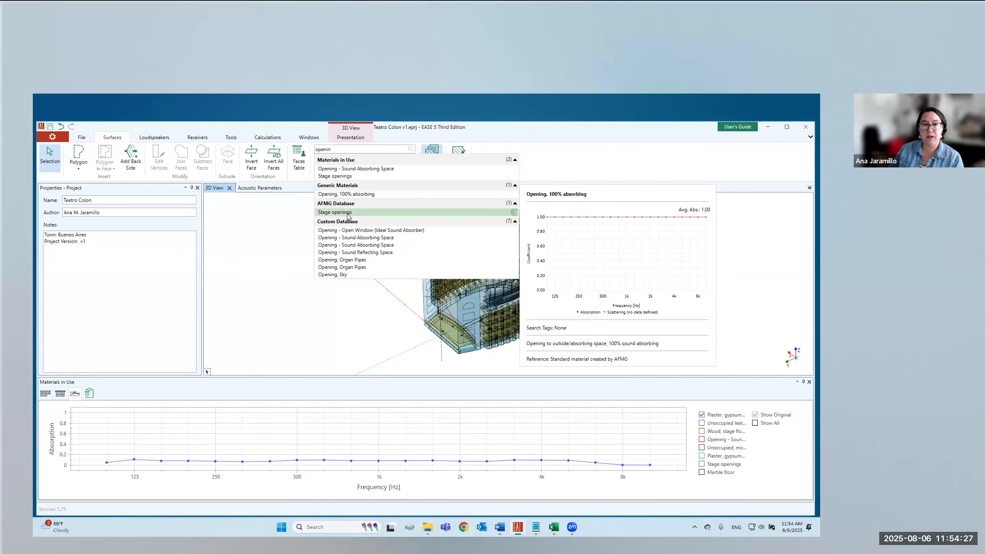
mouse_move(348, 214)
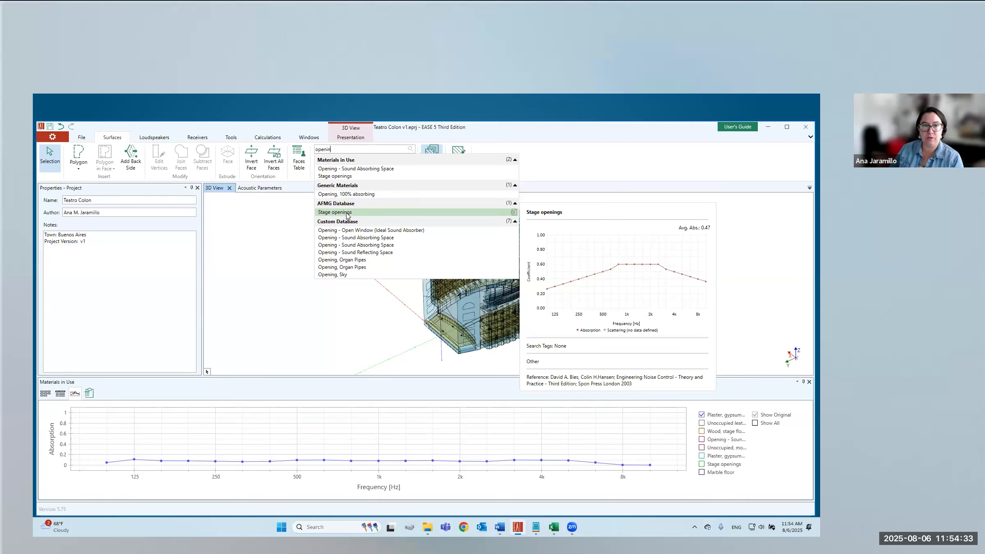
mouse_move(366, 247)
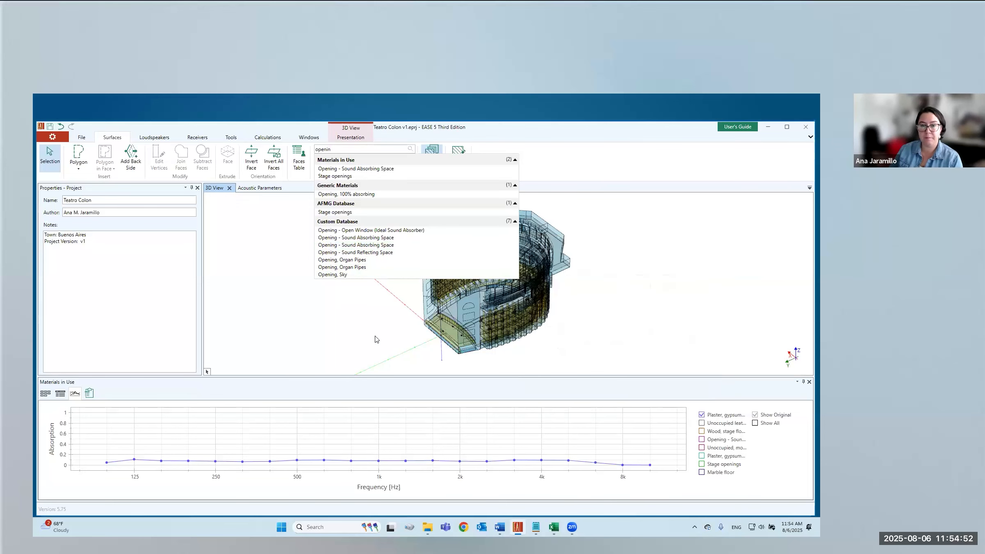
left_click(703, 340)
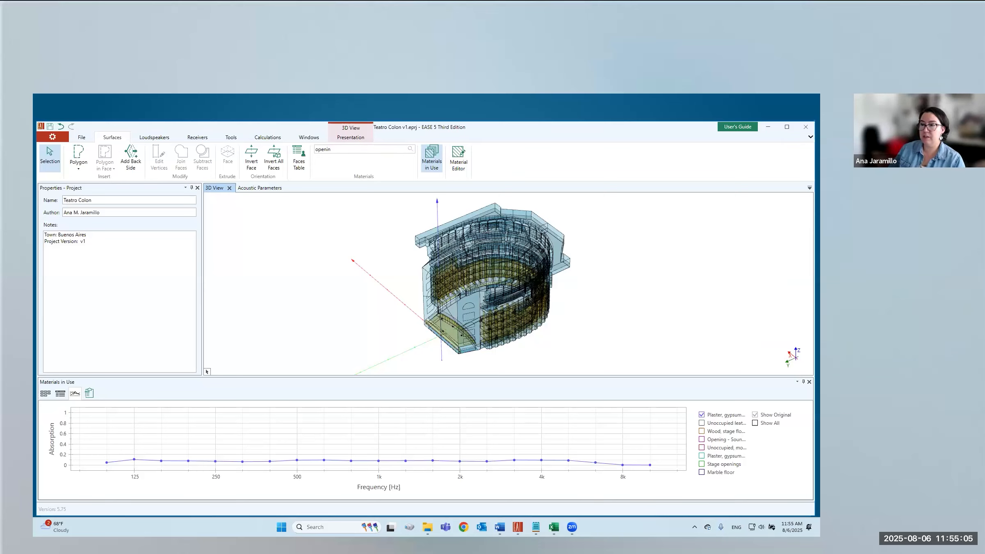
middle_click_drag(608, 278, 604, 283)
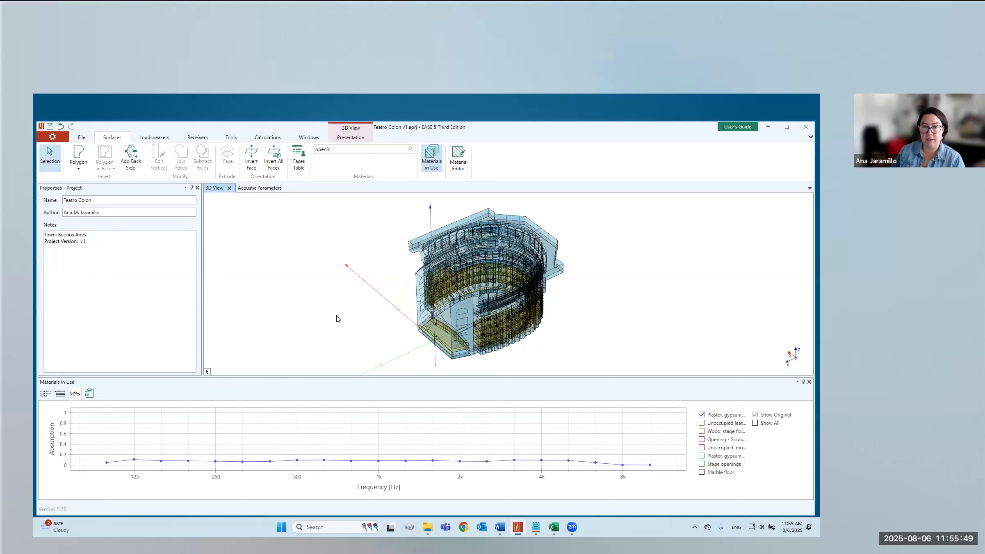
middle_click_drag(334, 317, 334, 316)
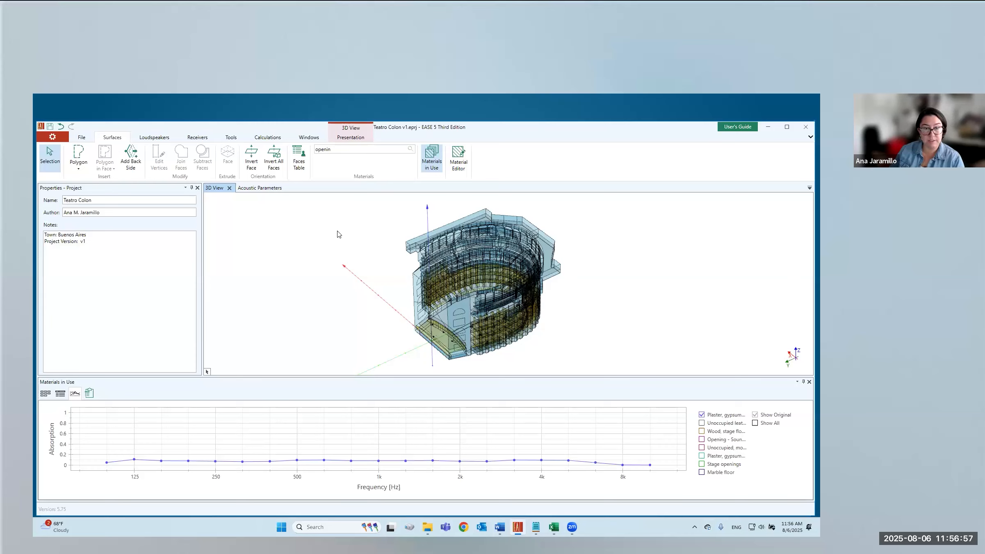
Search the materials for "gyp" instead, look over the gypsum board entries and their absorption data, and clear the search
left_click(363, 146)
key("BackSpace")
key("BackSpace")
key("BackSpace")
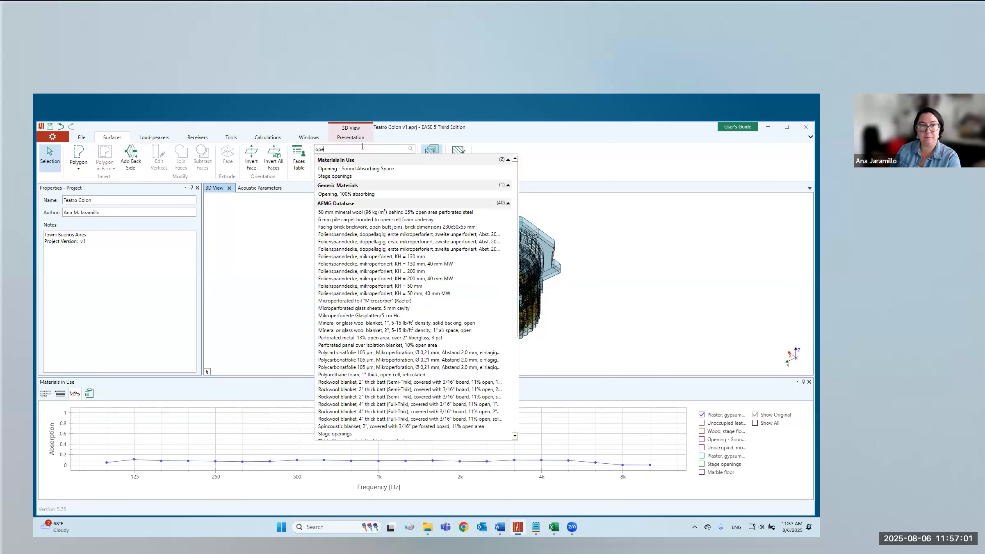
key("BackSpace")
key("BackSpace")
key("BackSpace")
type("gyp")
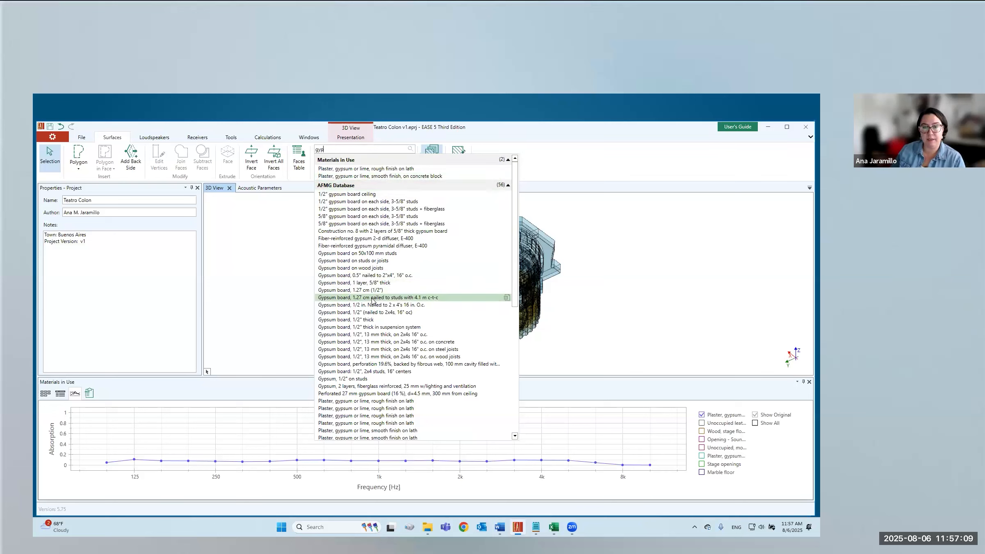
mouse_move(373, 301)
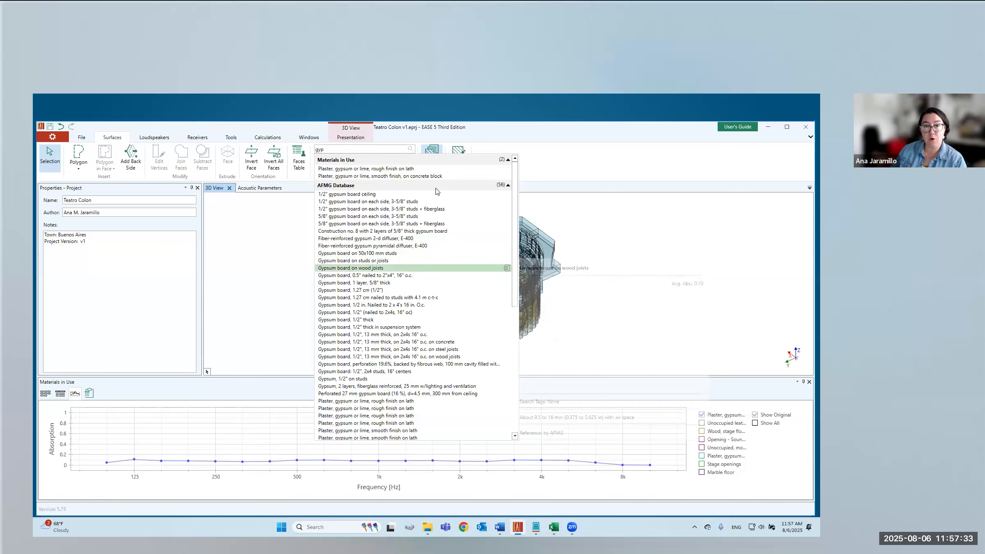
key("BackSpace")
key("BackSpace")
key("BackSpace")
left_click(255, 269)
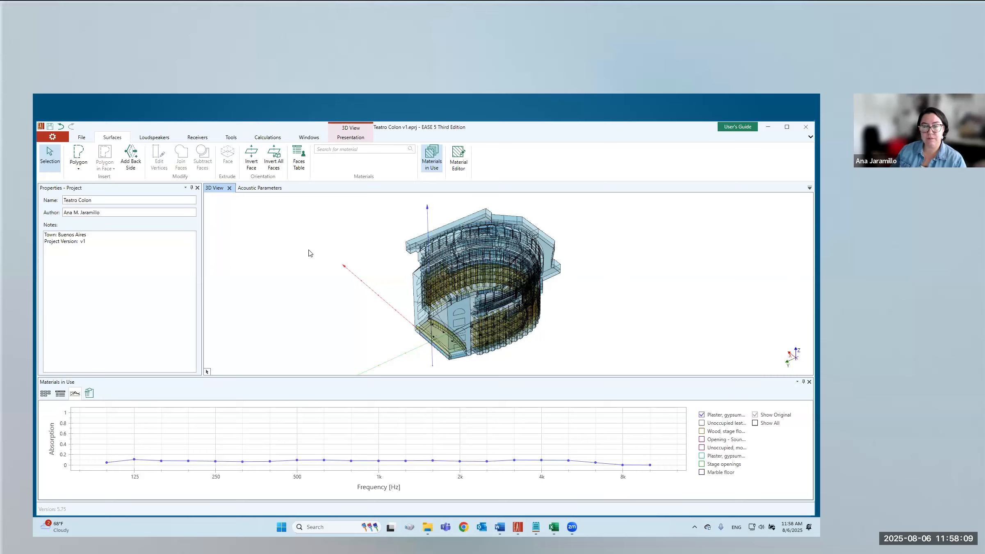
Open the Measured Reverberation Time in the acoustic parameters and look through its values from 100 Hz to 10 kHz
left_click(263, 188)
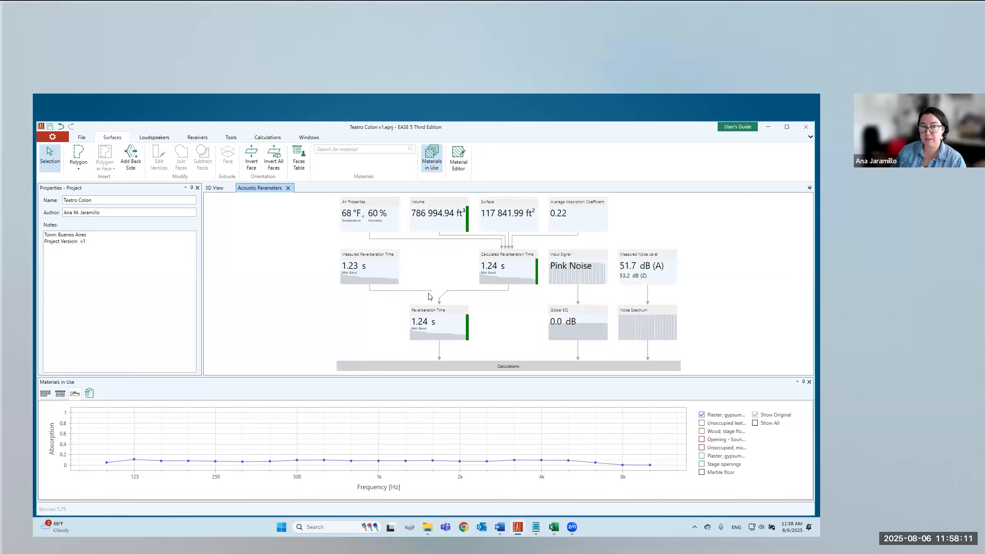
left_click(369, 263)
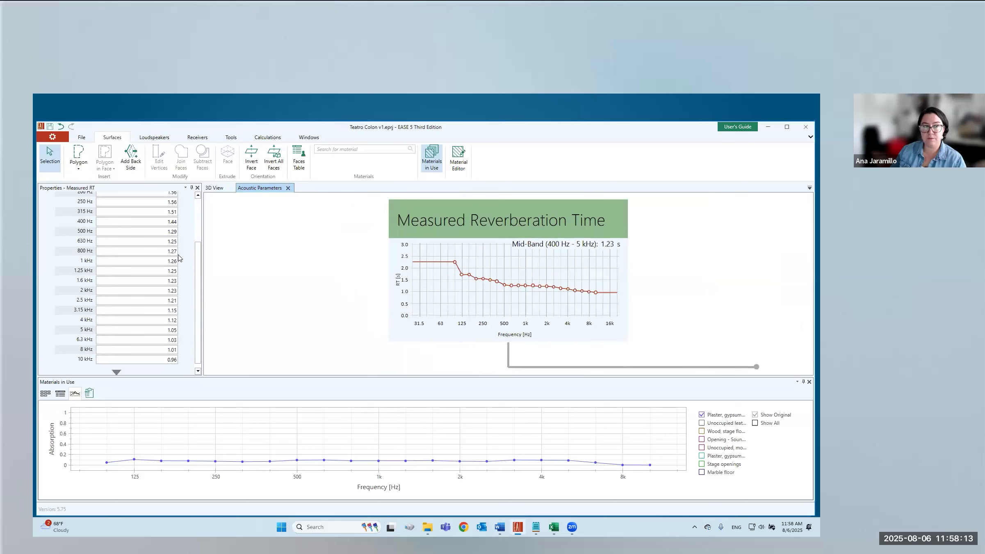
scroll(200, 215, "up", 3)
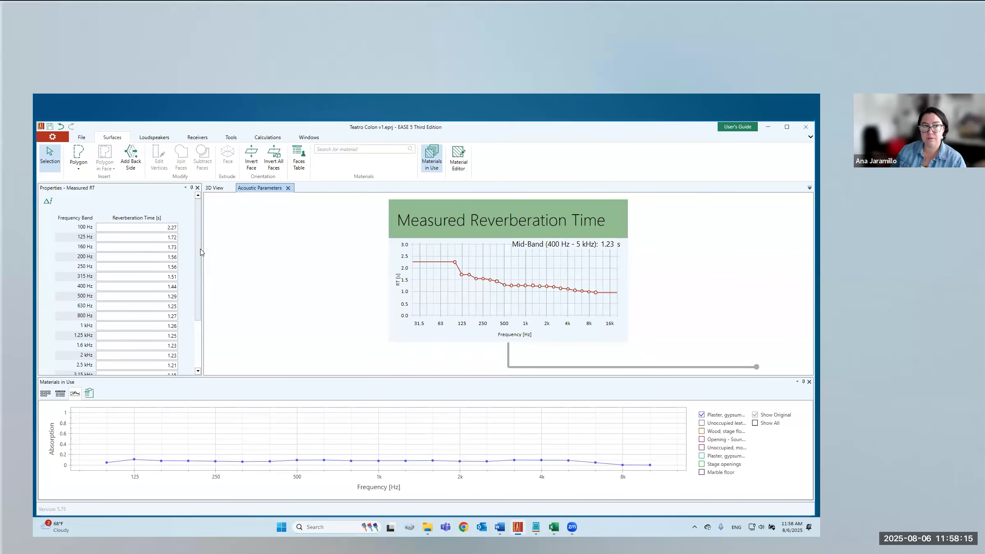
scroll(201, 248, "down", 3)
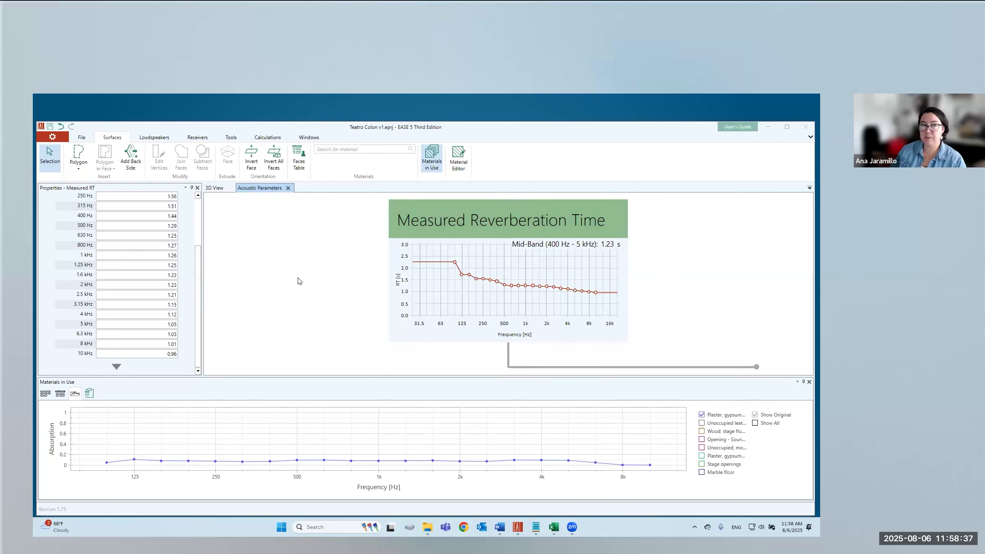
Return to the acoustic parameters overview and show the Air Properties for temperature, pressure and humidity
left_click(250, 190)
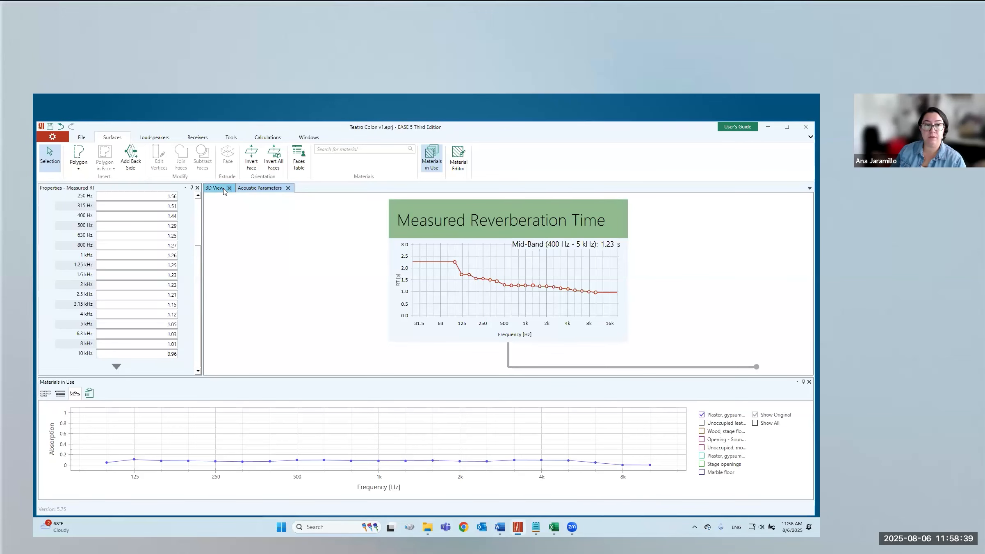
left_click(499, 218)
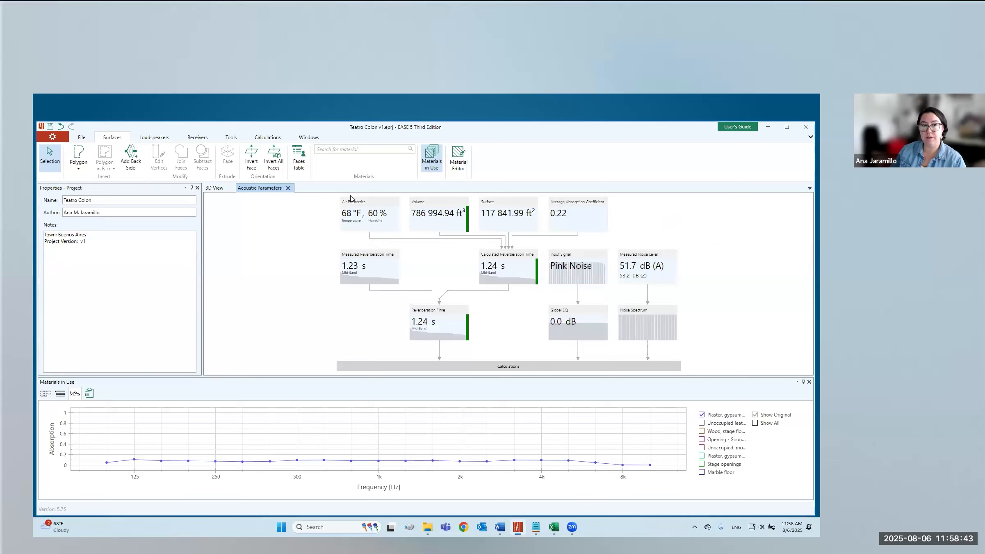
left_click(367, 206)
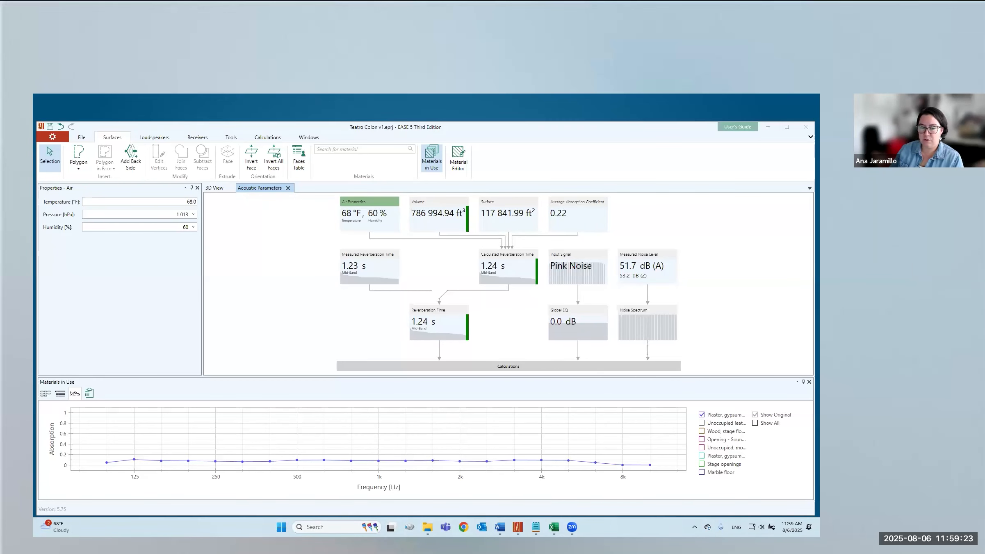
Switch to the Tuning RT workbook in Excel, examine the 100 Hz formula of the New target Eyring row, and return to EASE 5
left_click(554, 527)
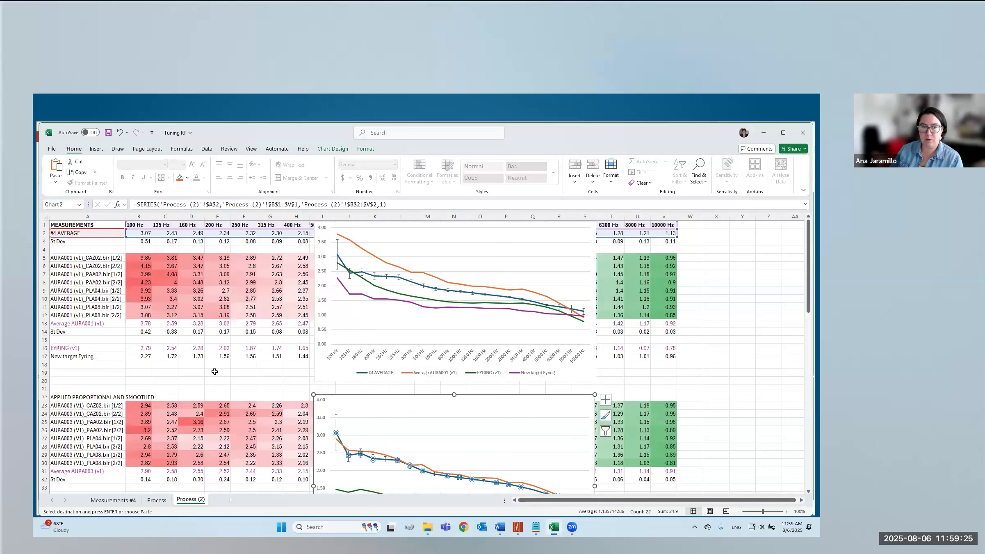
left_click(155, 372)
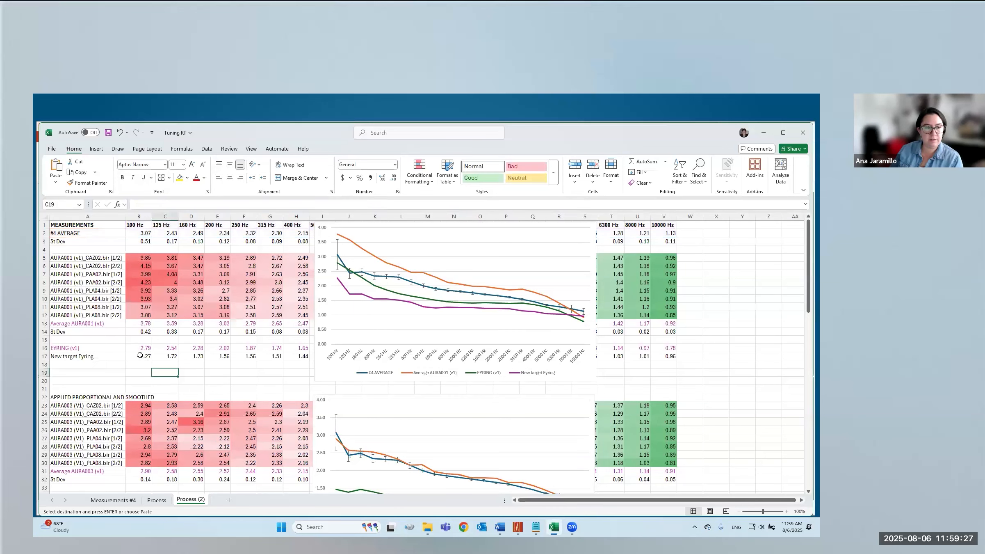
double_click(139, 355)
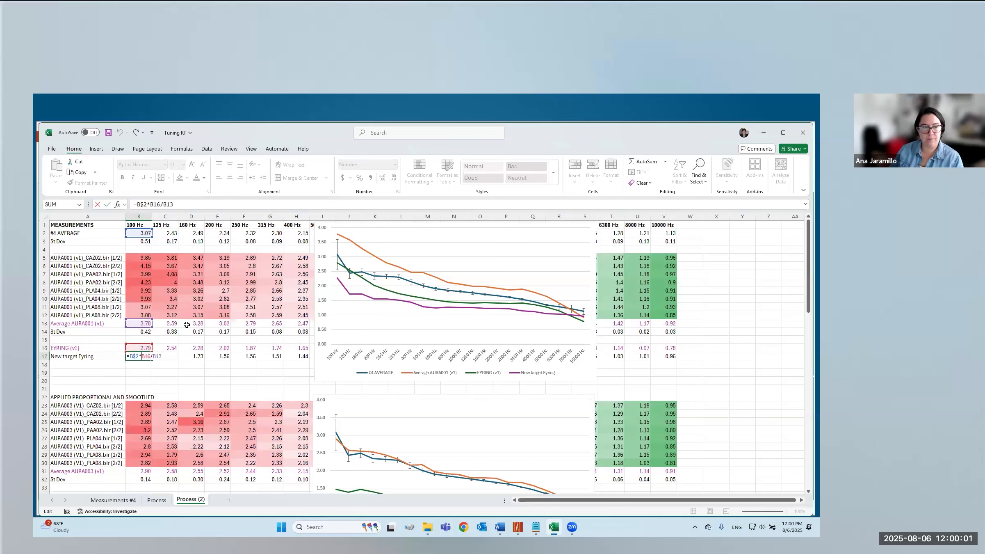
key("ctrl+Return")
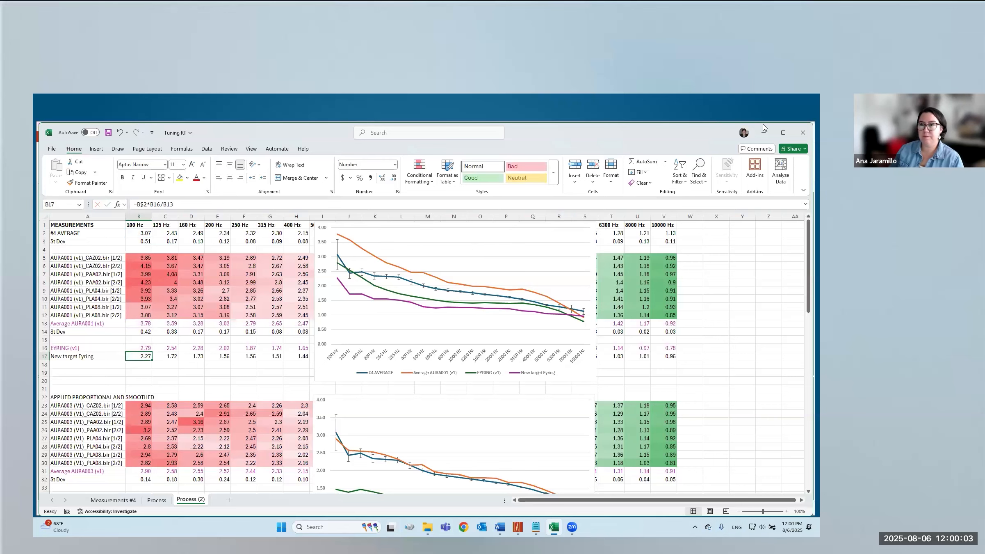
left_click(765, 133)
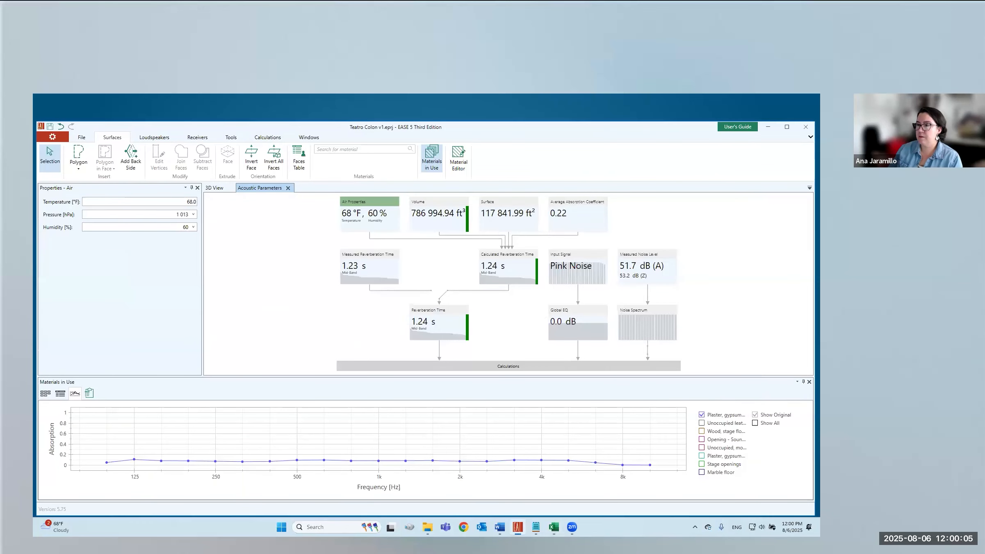